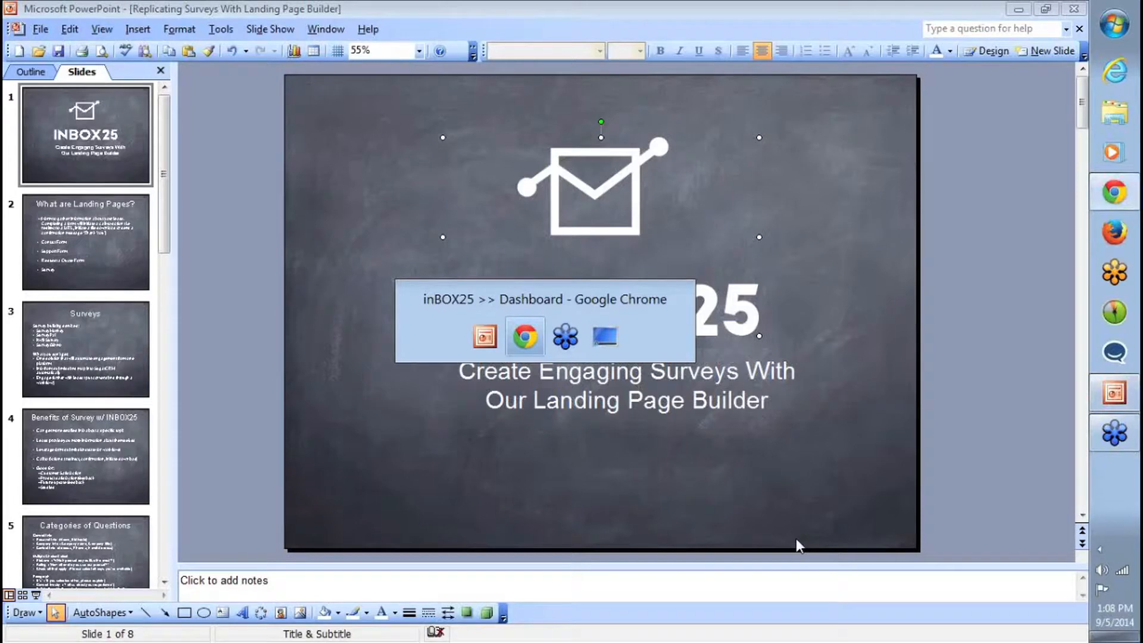
Switch to the inBOX25 dashboard in Chrome and bring up the landing page statistics.
key(alt+Tab)
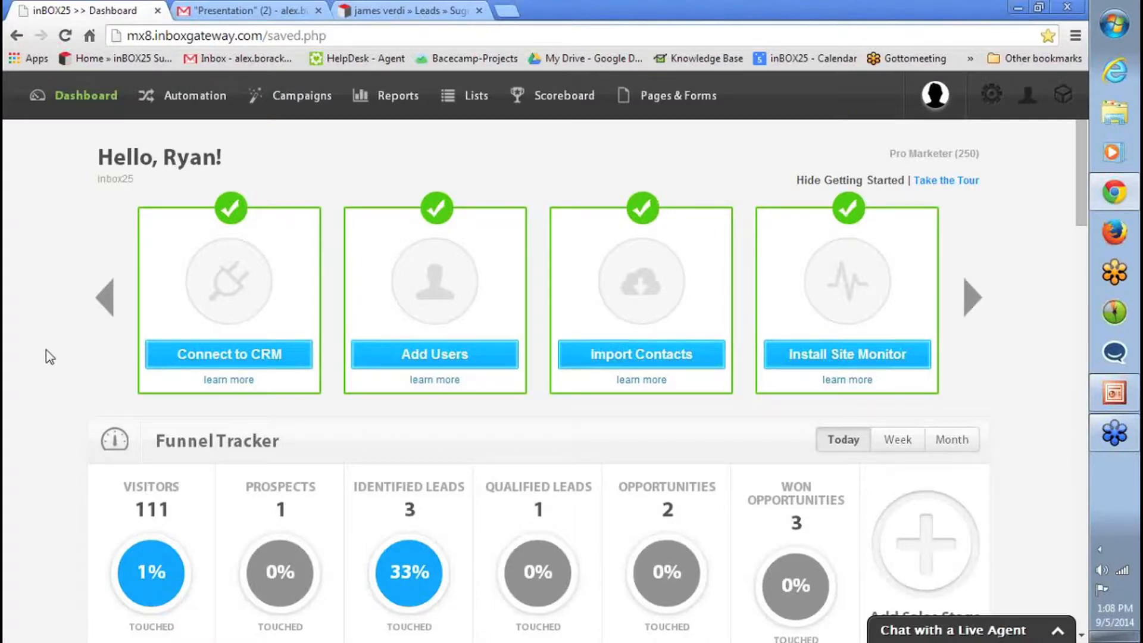
scroll(49, 357, down, 3)
scroll(518, 409, down, 6)
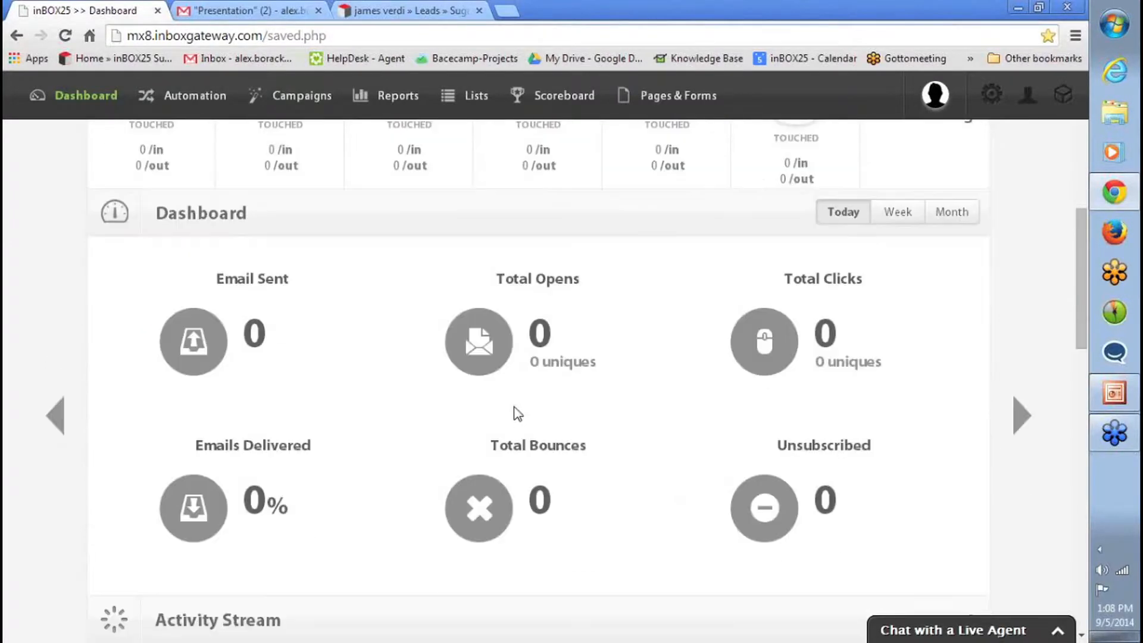
click(1021, 420)
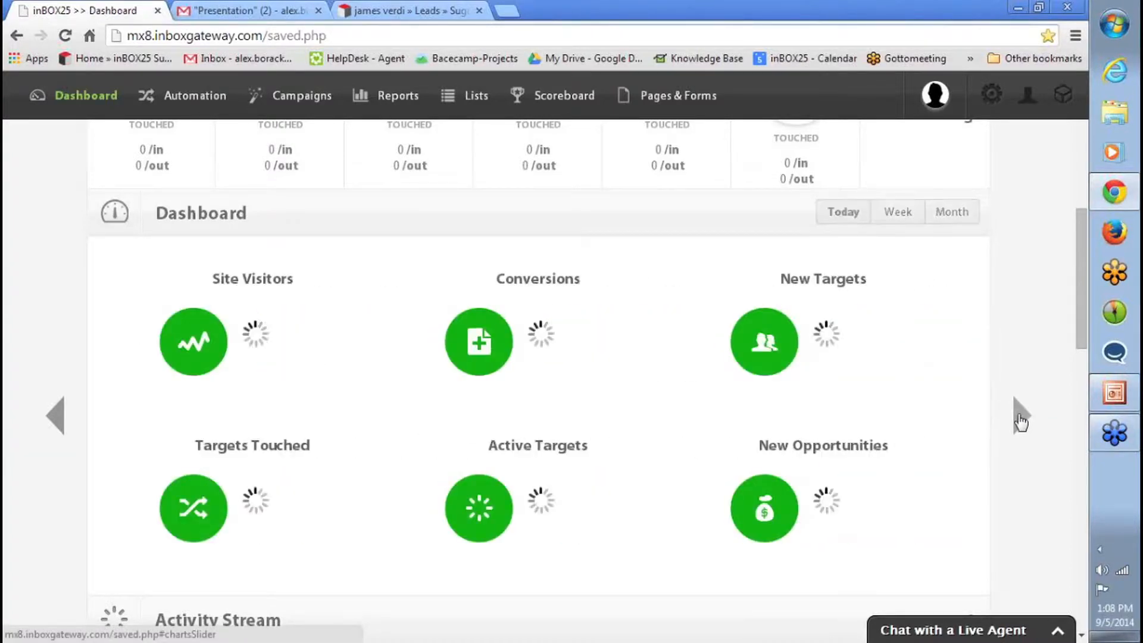
click(1021, 420)
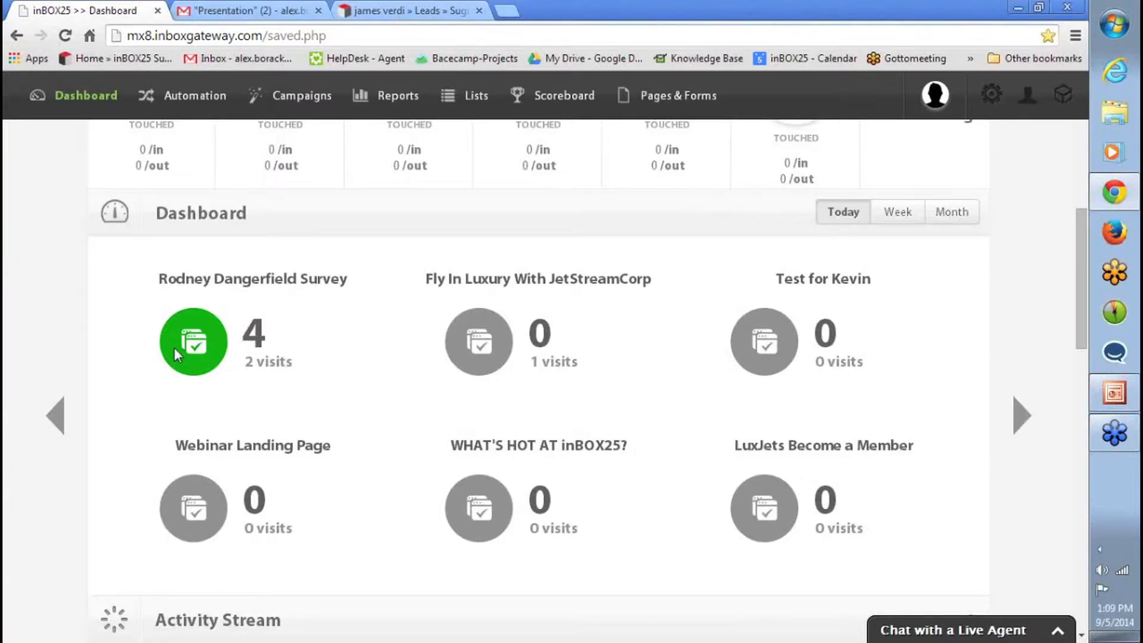
Change the dashboard period to Month and view the landing page statistics for that period.
click(897, 213)
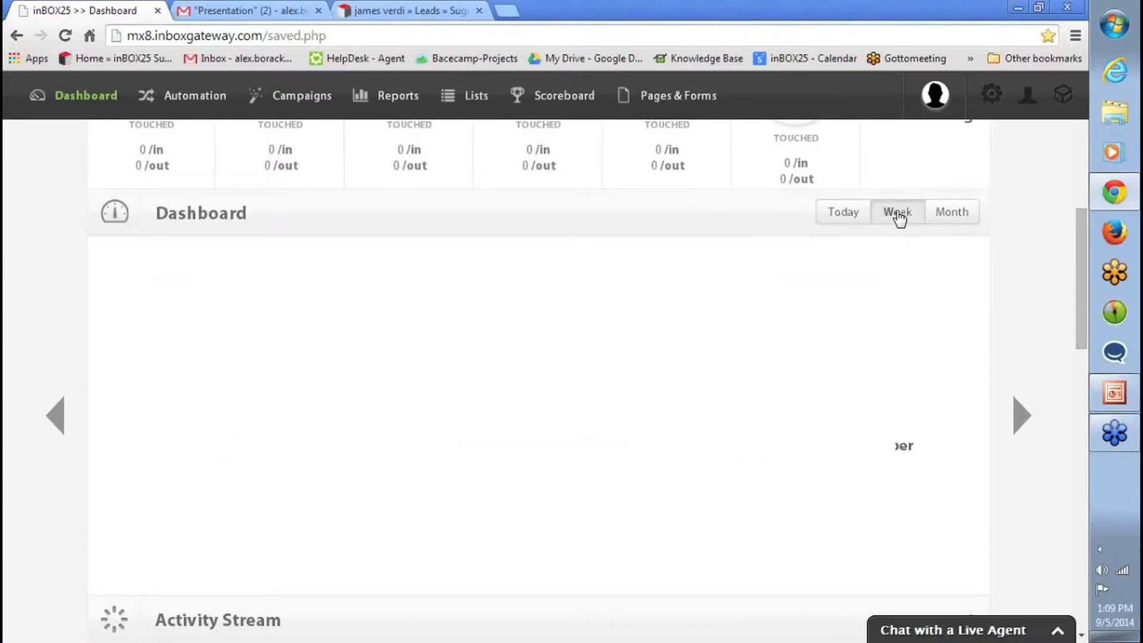
click(951, 216)
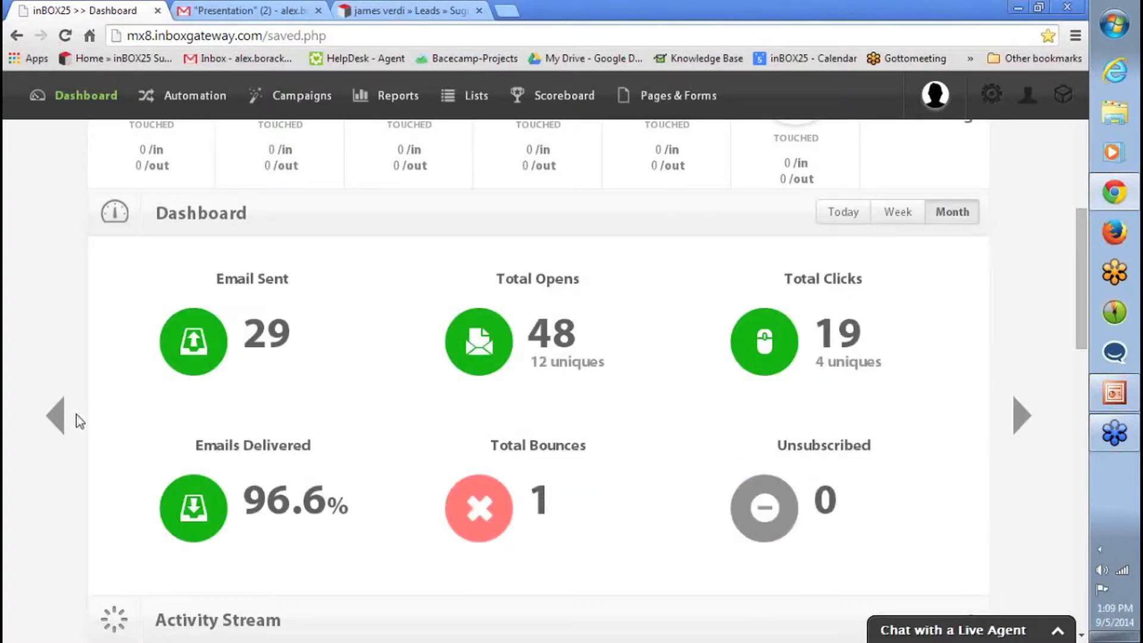
click(56, 415)
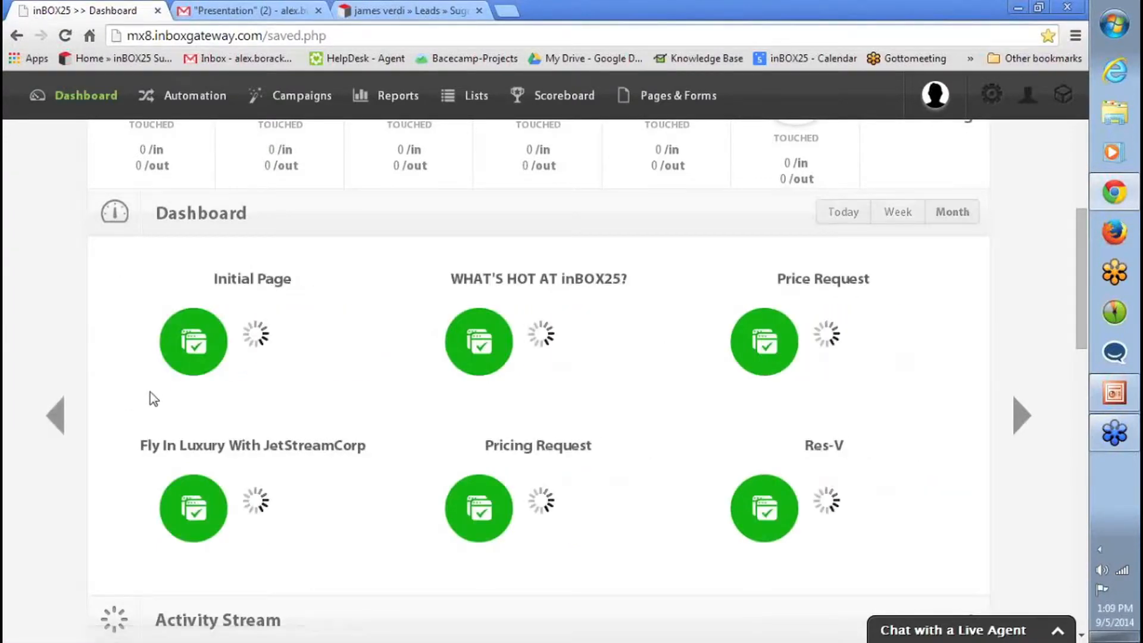
scroll(497, 381, up, 8)
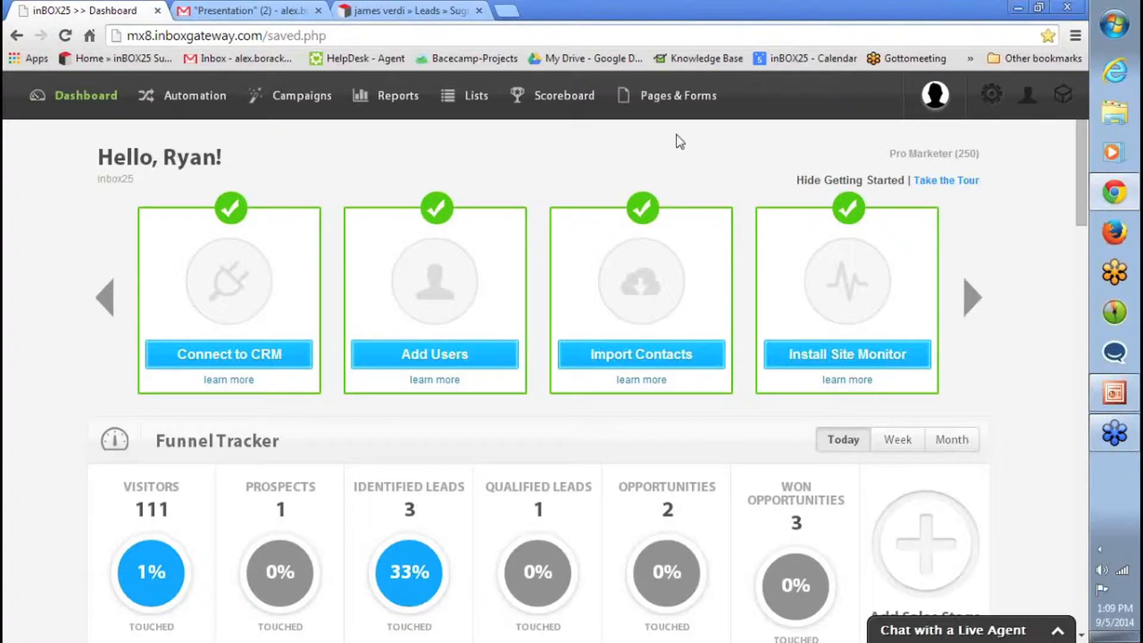
Open the landing pages list and view the Rodney Dangerfield Survey page in a new browser tab.
mouse_move(676, 96)
click(685, 159)
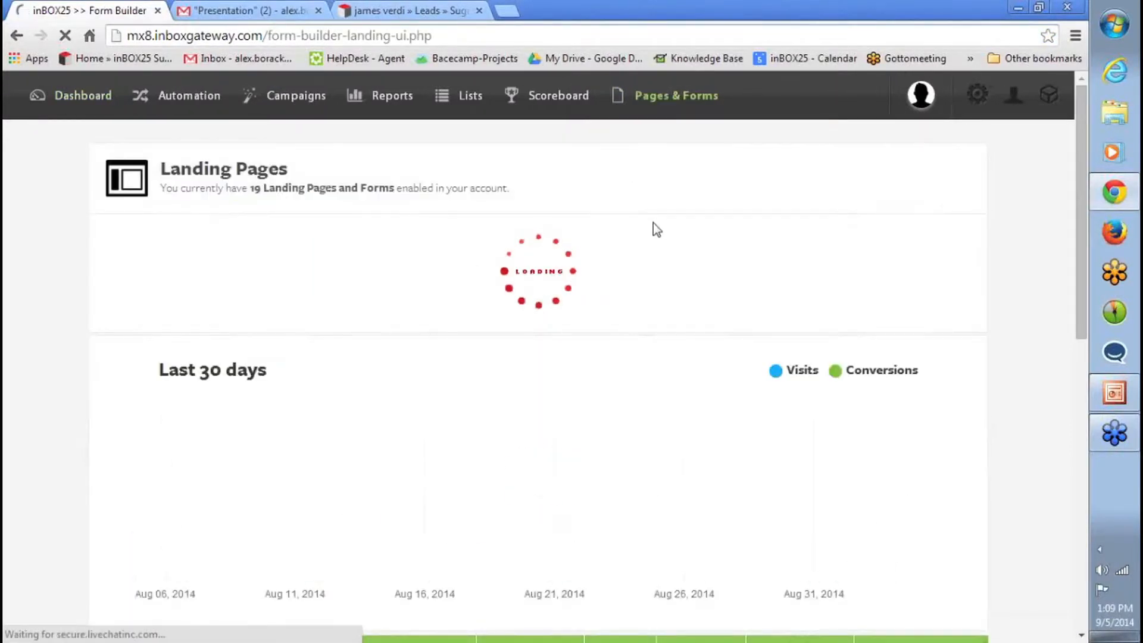
scroll(650, 232, down, 7)
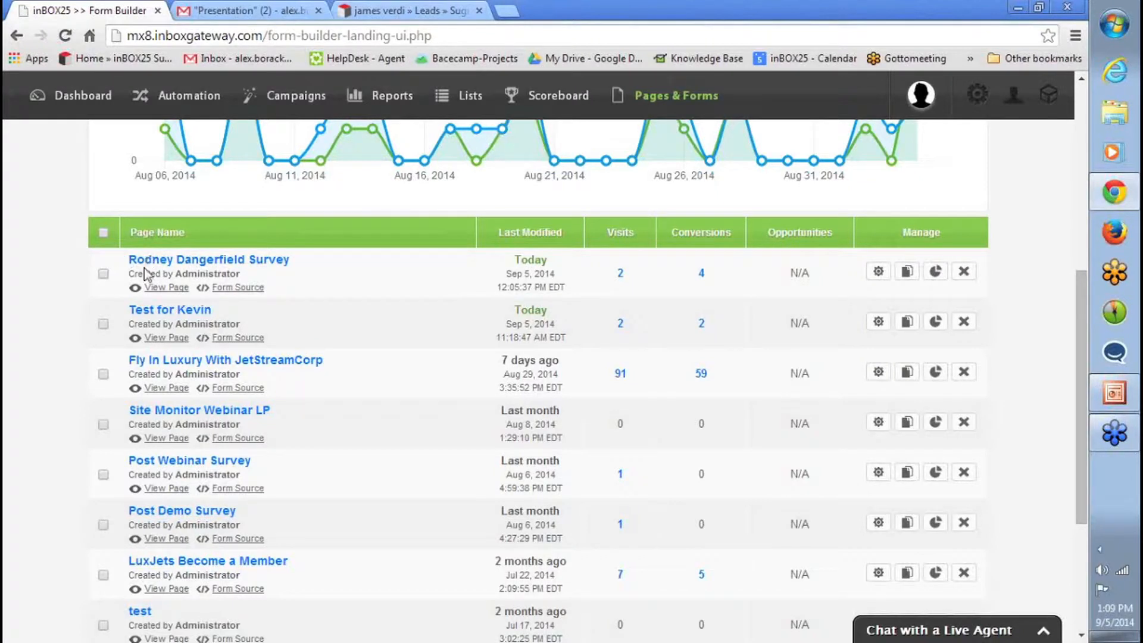
click(156, 288)
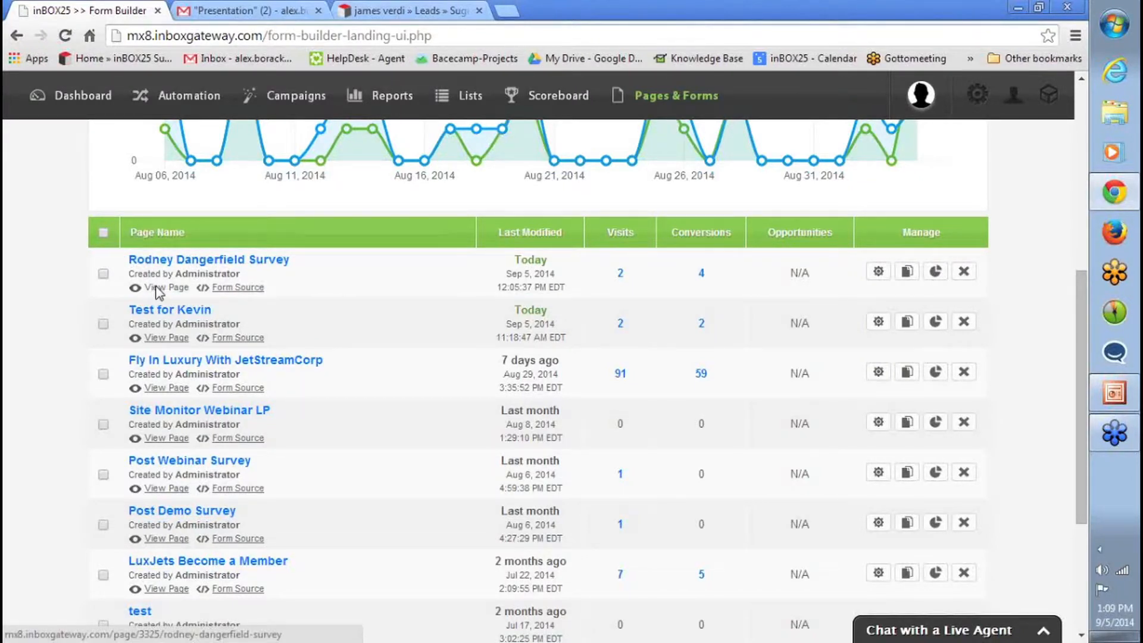
right_click(158, 291)
click(181, 296)
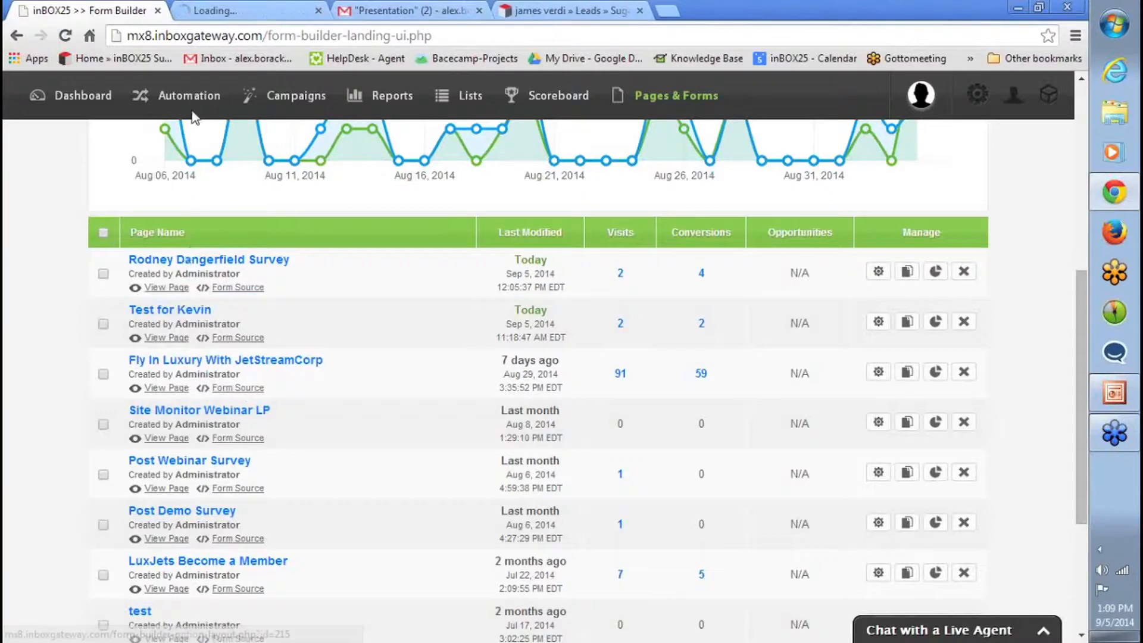
click(231, 9)
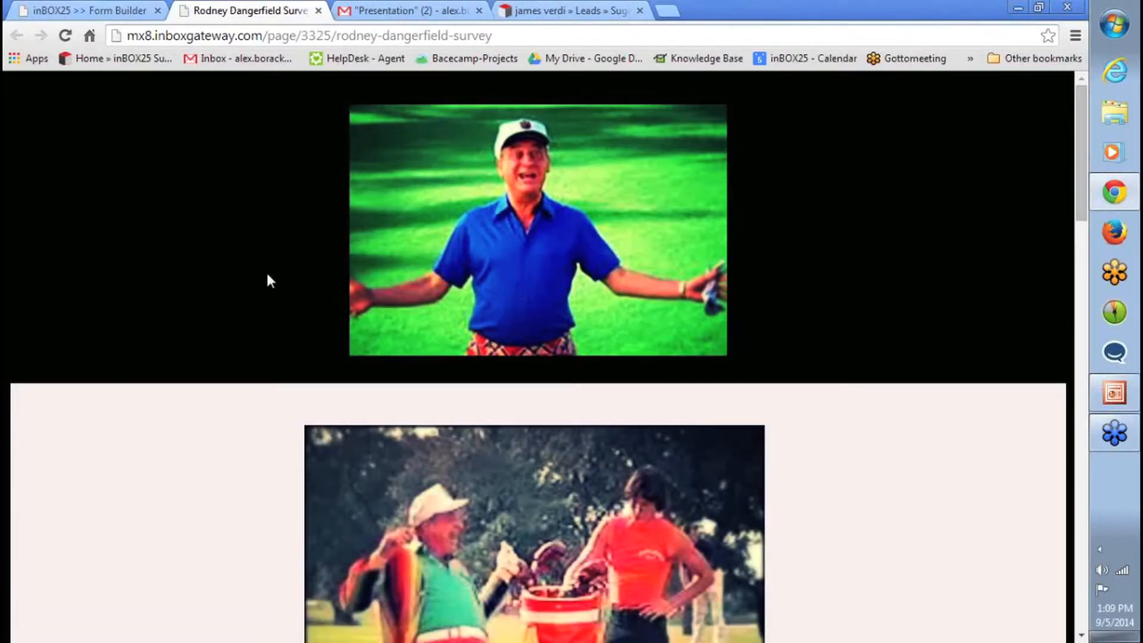
Examine the published survey page from its header images through the questions to the embedded video, and close it.
scroll(268, 275, down, 10)
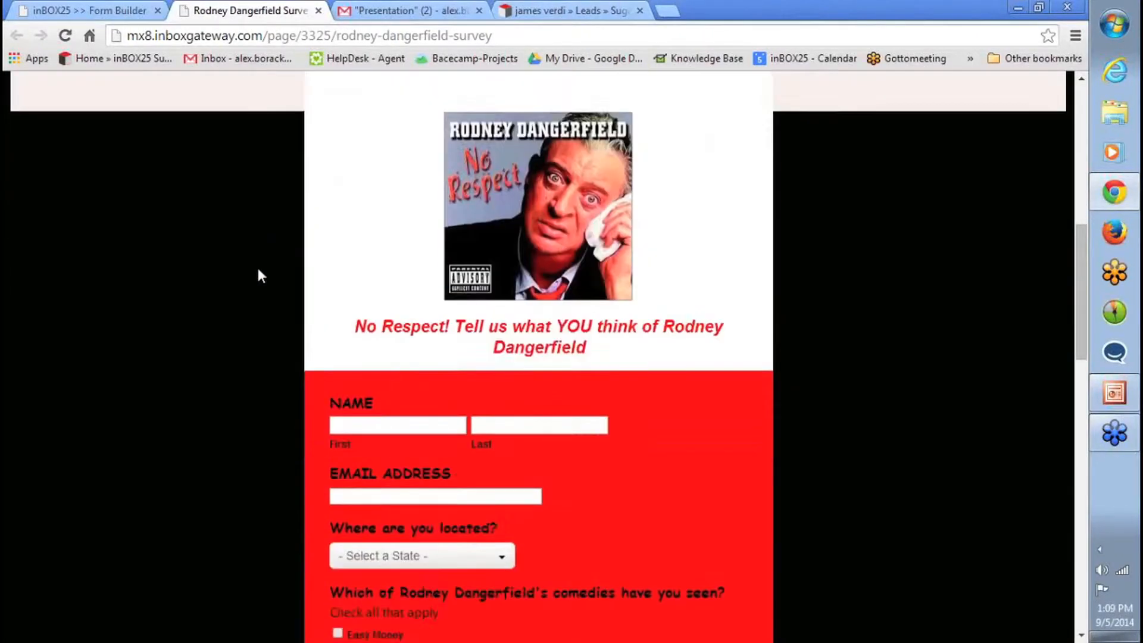
scroll(258, 276, down, 8)
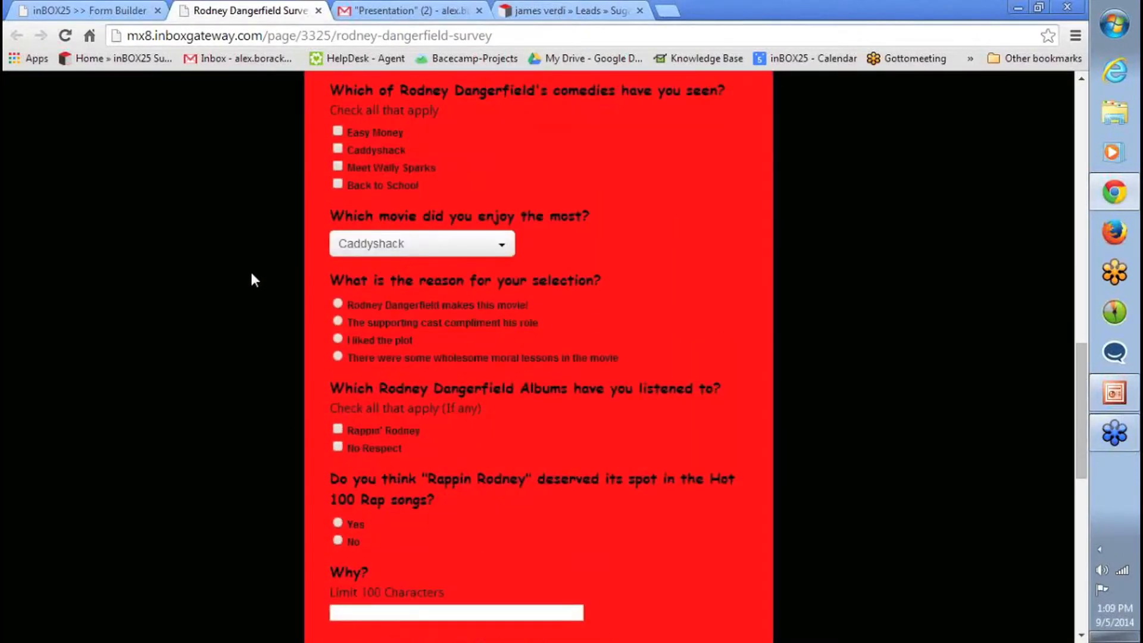
scroll(251, 276, down, 8)
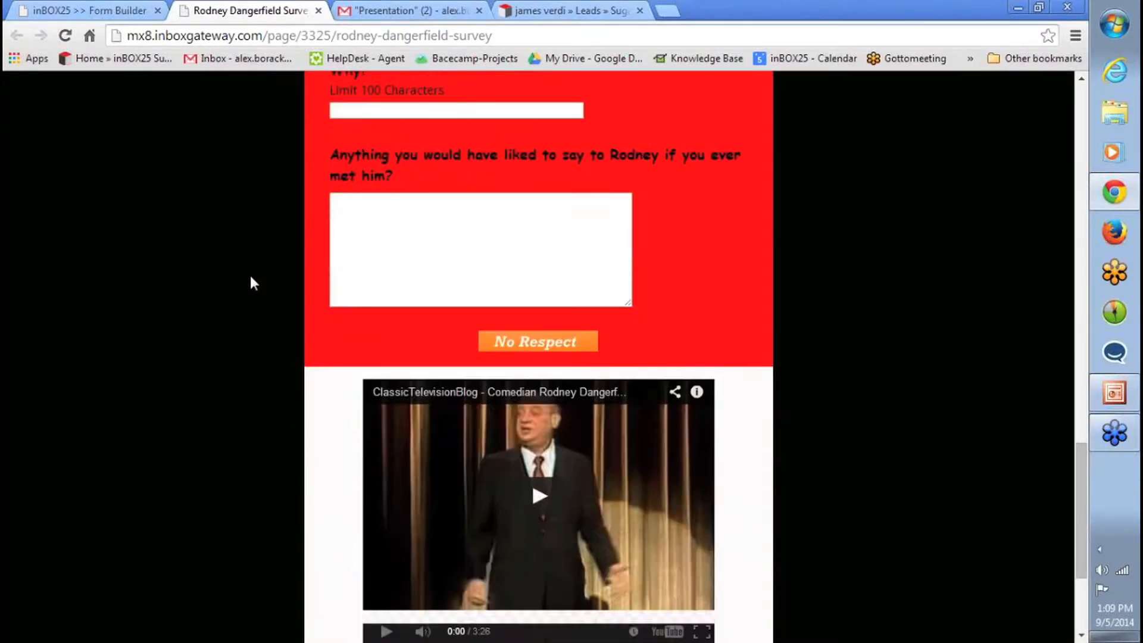
scroll(250, 278, down, 3)
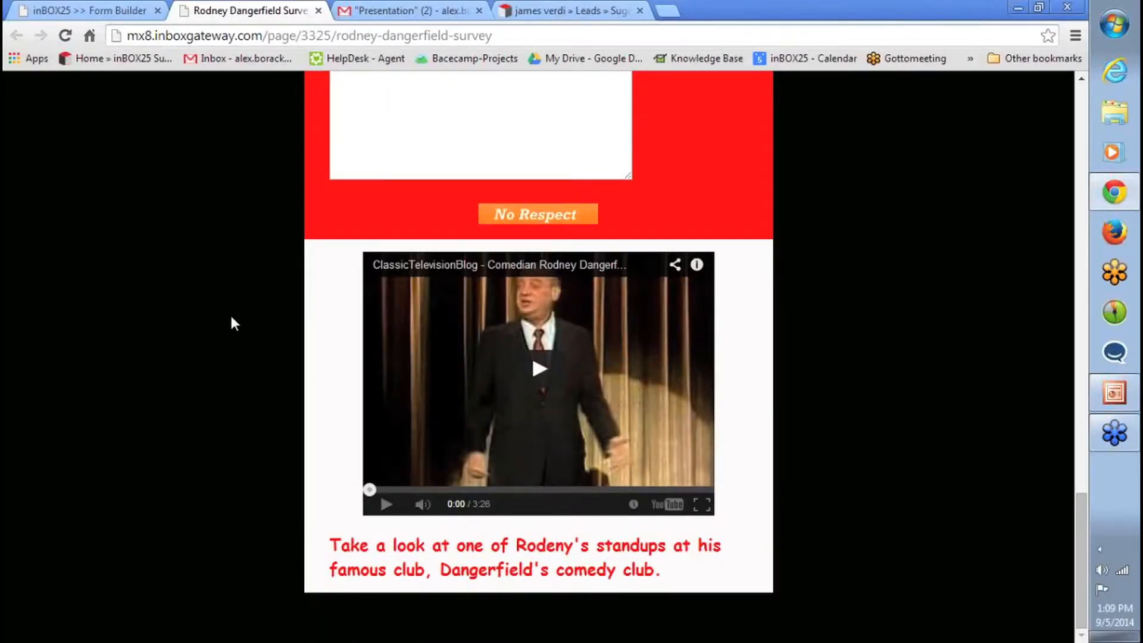
scroll(213, 378, up, 1)
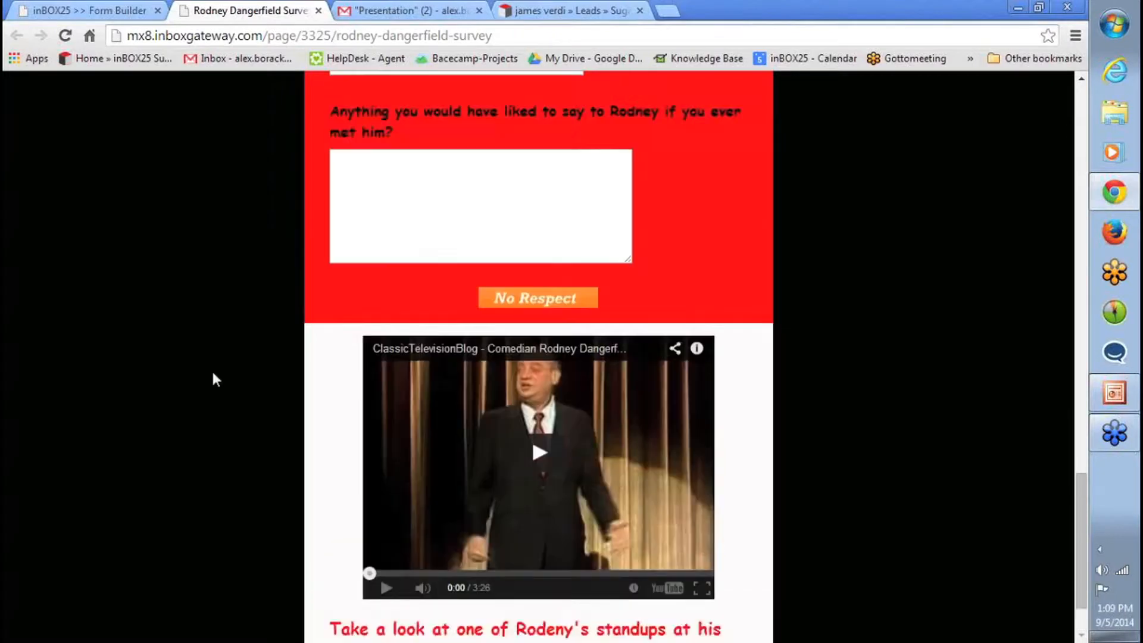
scroll(215, 380, up, 20)
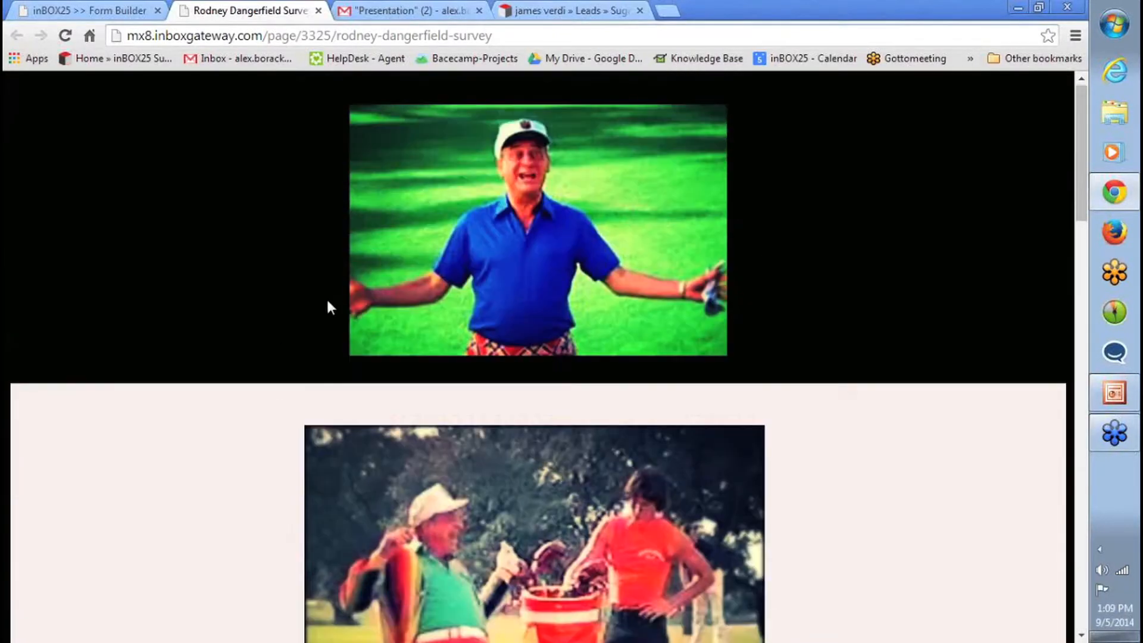
scroll(336, 306, down, 12)
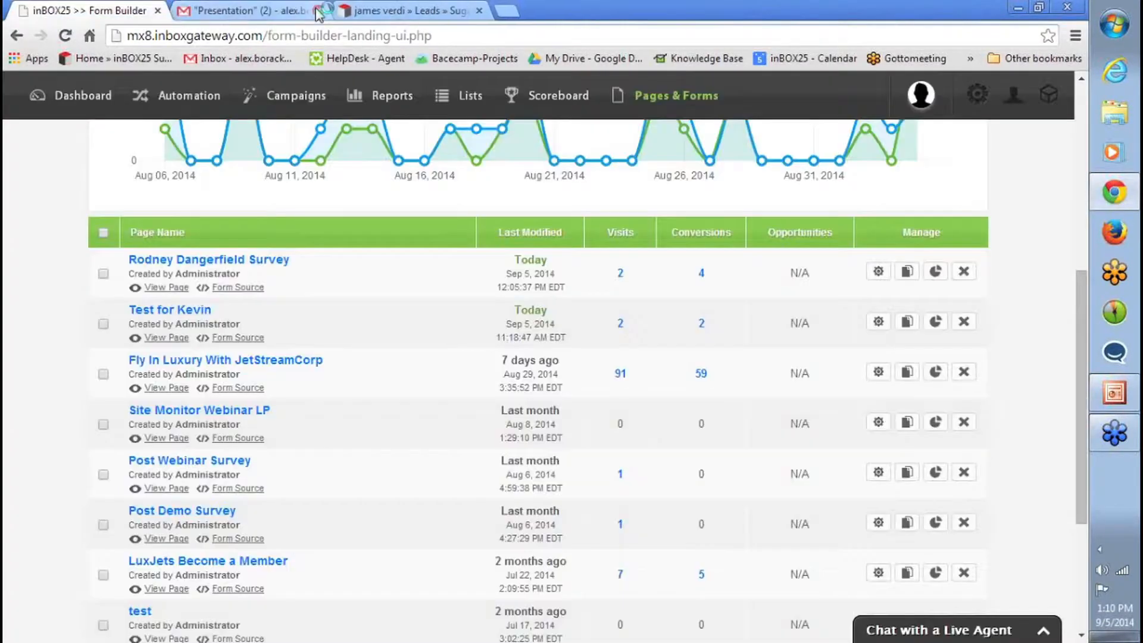
click(318, 11)
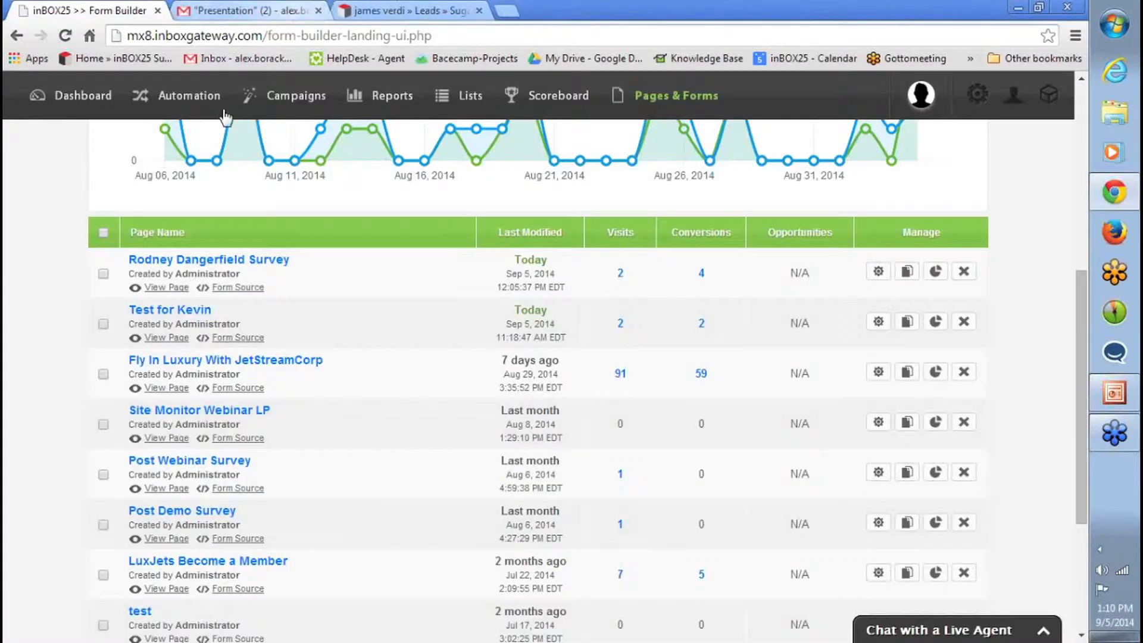
Open the Rodney Dangerfield Survey for editing and review its settings for CRM sync, titles, confirmation message, submit button and alerts.
click(878, 270)
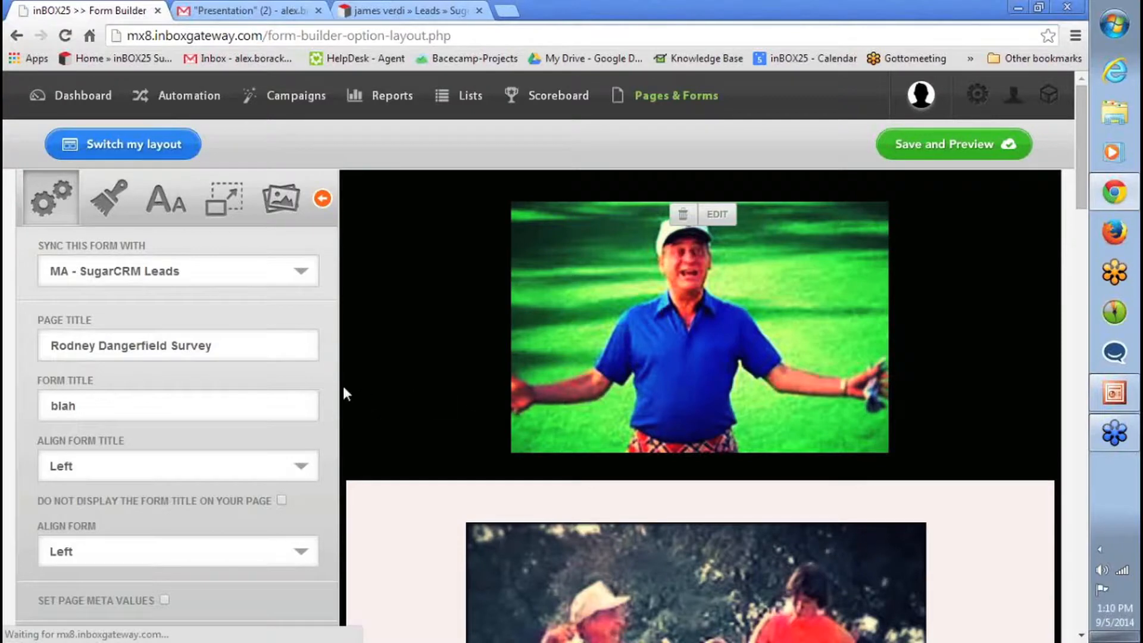
scroll(213, 364, down, 1)
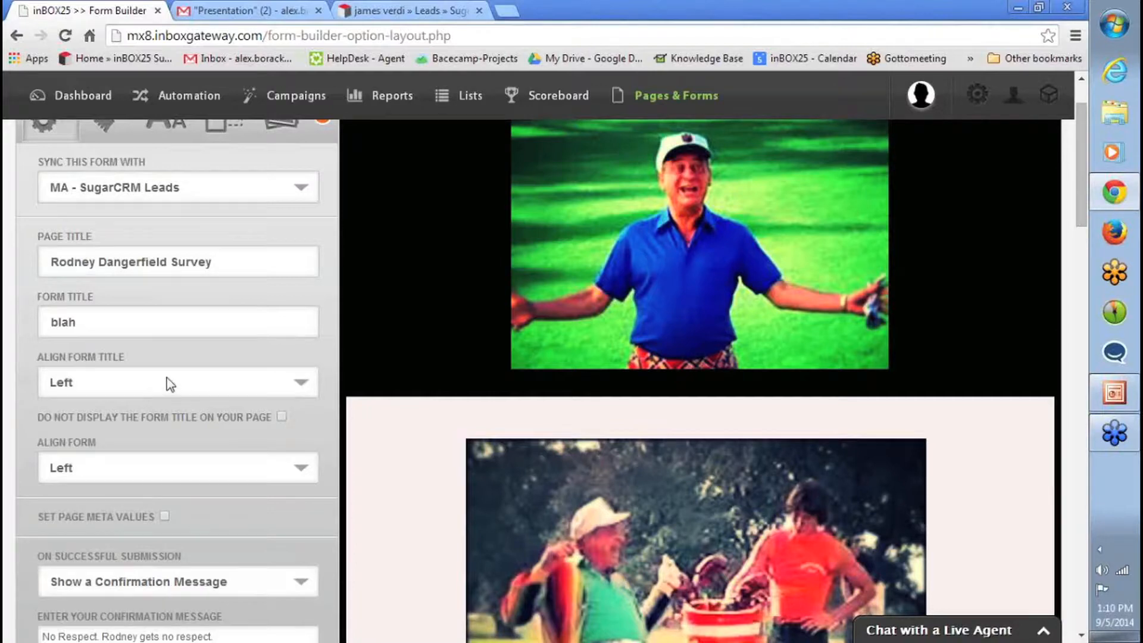
scroll(169, 390, down, 3)
scroll(168, 387, down, 2)
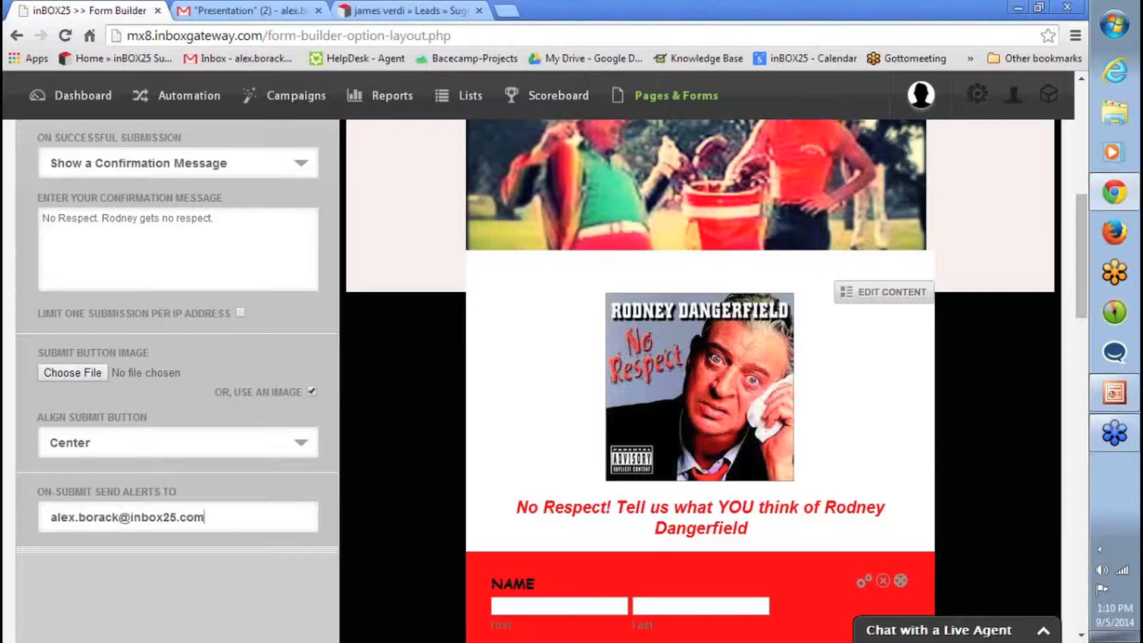
scroll(217, 441, up, 7)
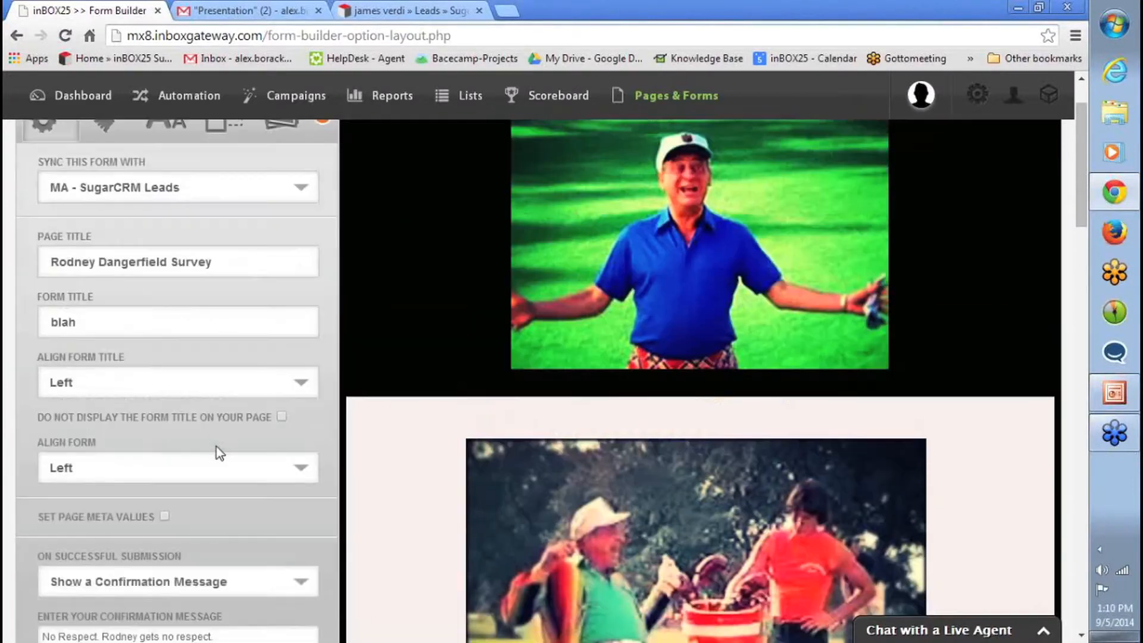
scroll(216, 443, up, 1)
scroll(212, 439, down, 4)
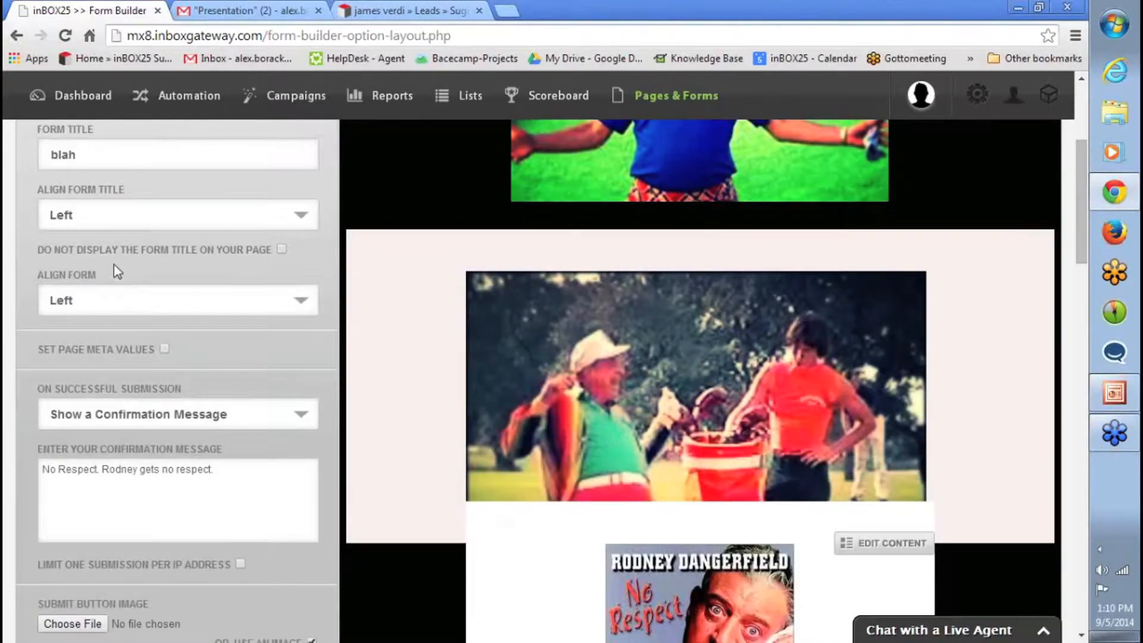
scroll(131, 253, down, 4)
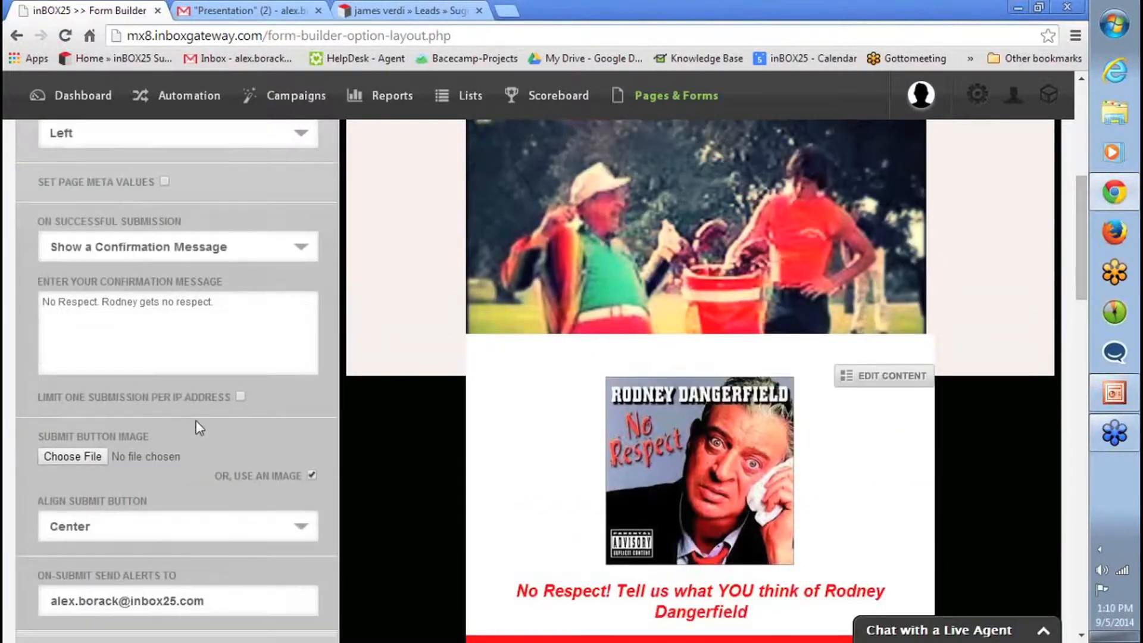
scroll(195, 421, up, 7)
scroll(195, 420, up, 2)
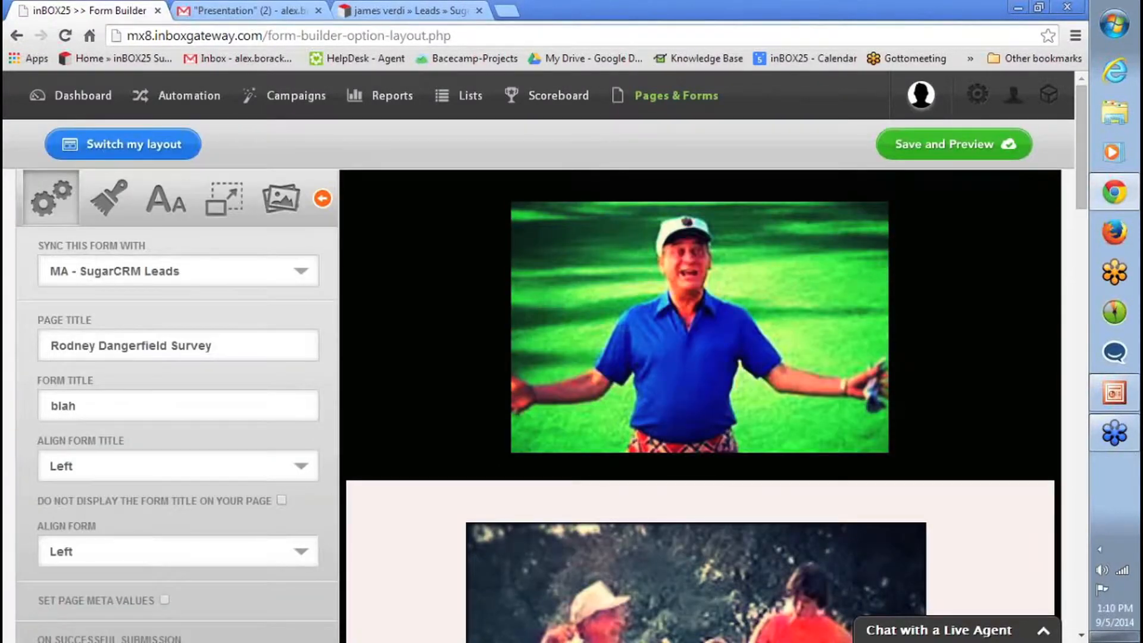
Show the form field types available to the survey alongside its name, email and location questions.
click(217, 208)
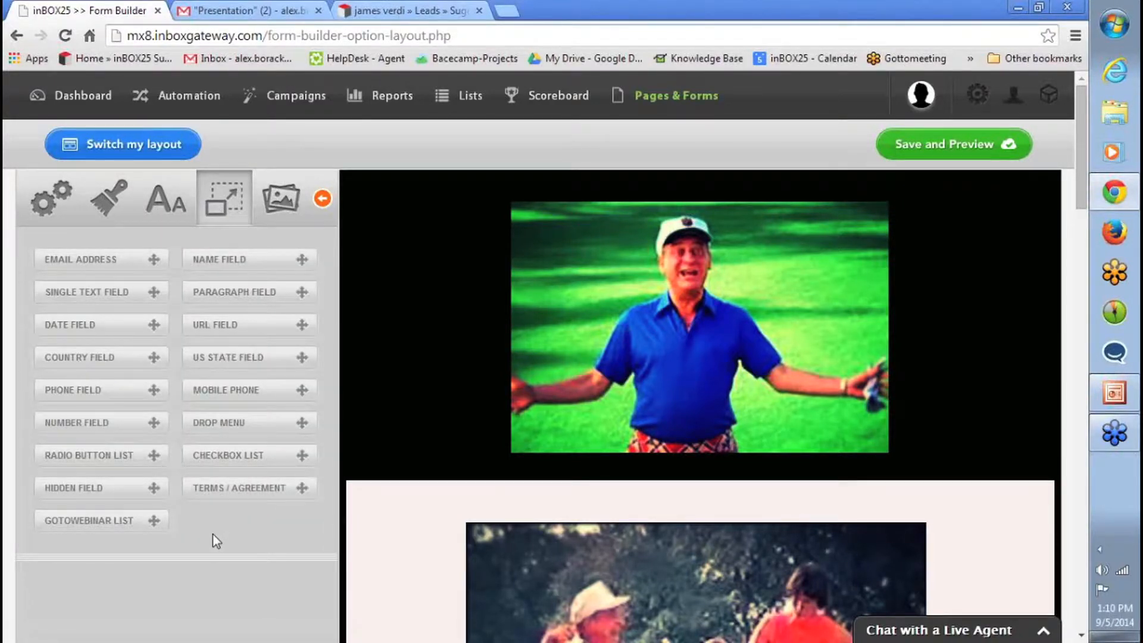
scroll(218, 530, down, 2)
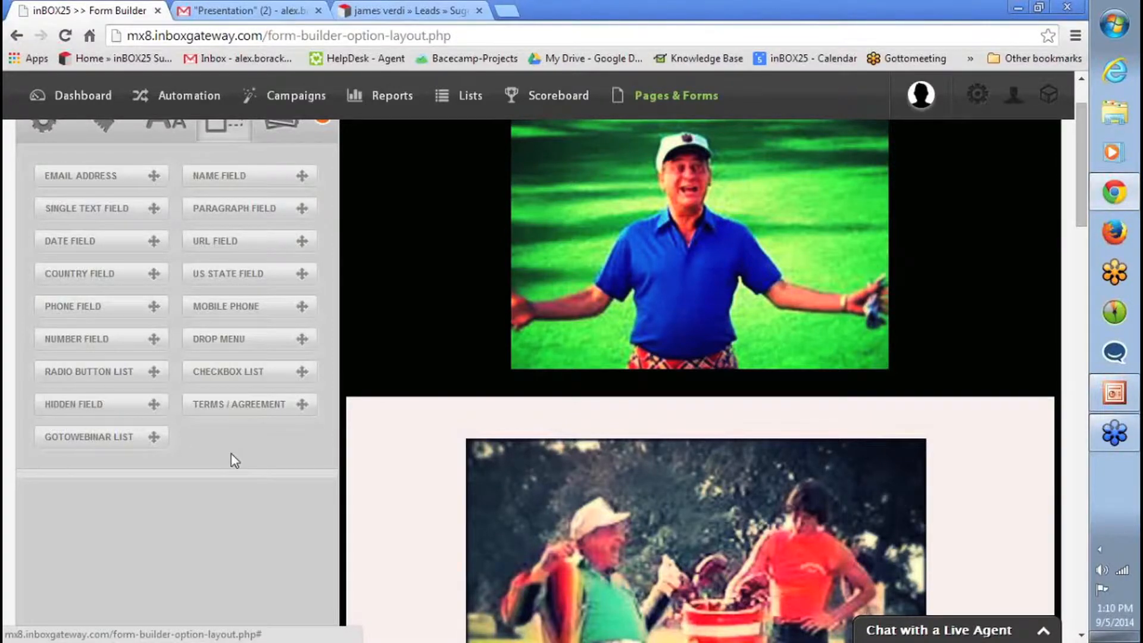
scroll(427, 488, down, 10)
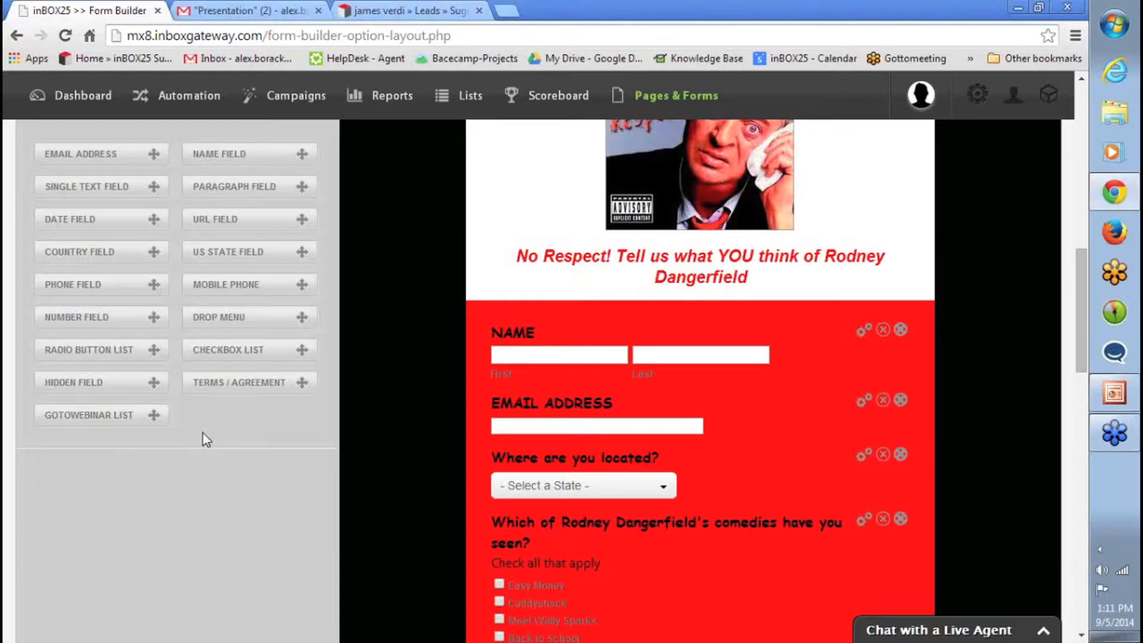
Inspect the EMAIL ADDRESS field's settings, close them and look over the survey questions below it.
click(865, 401)
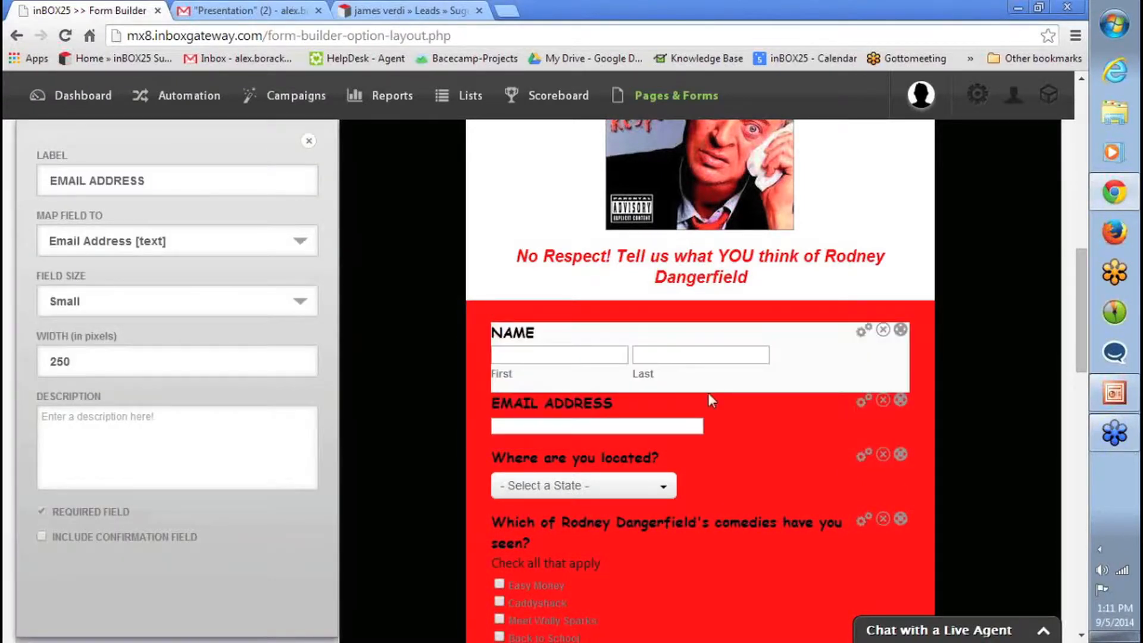
click(308, 142)
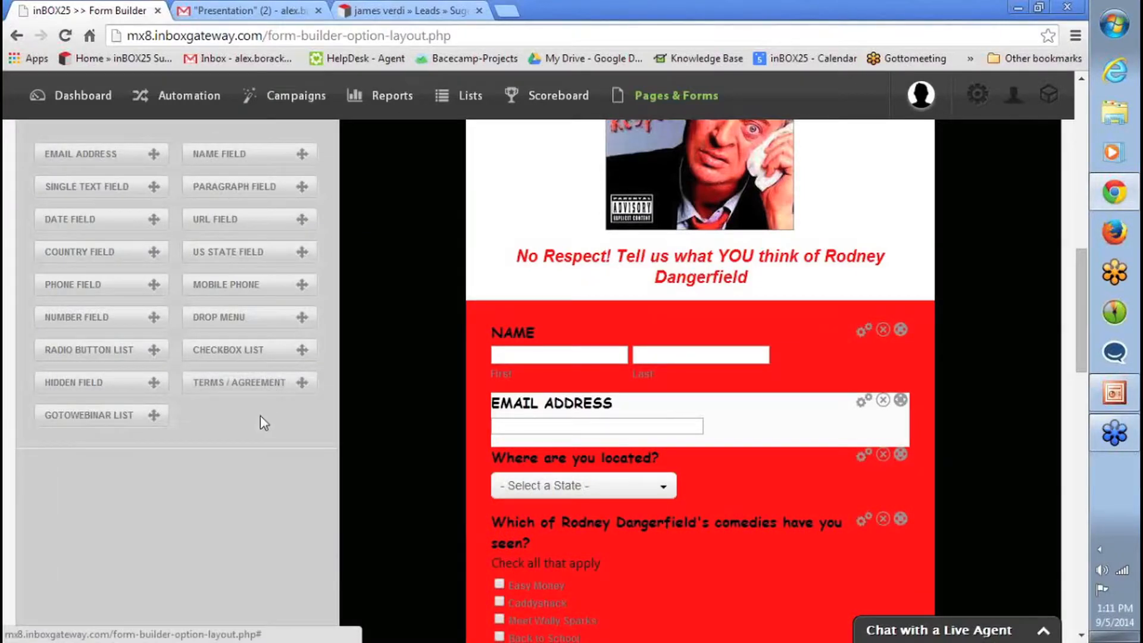
scroll(670, 417, down, 3)
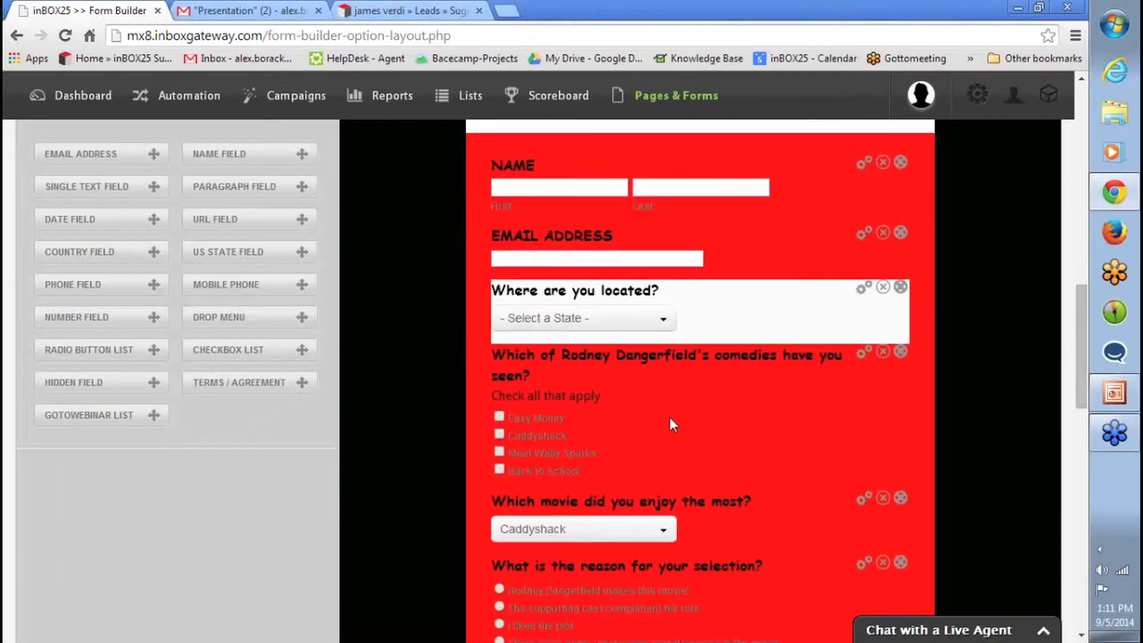
scroll(670, 417, up, 2)
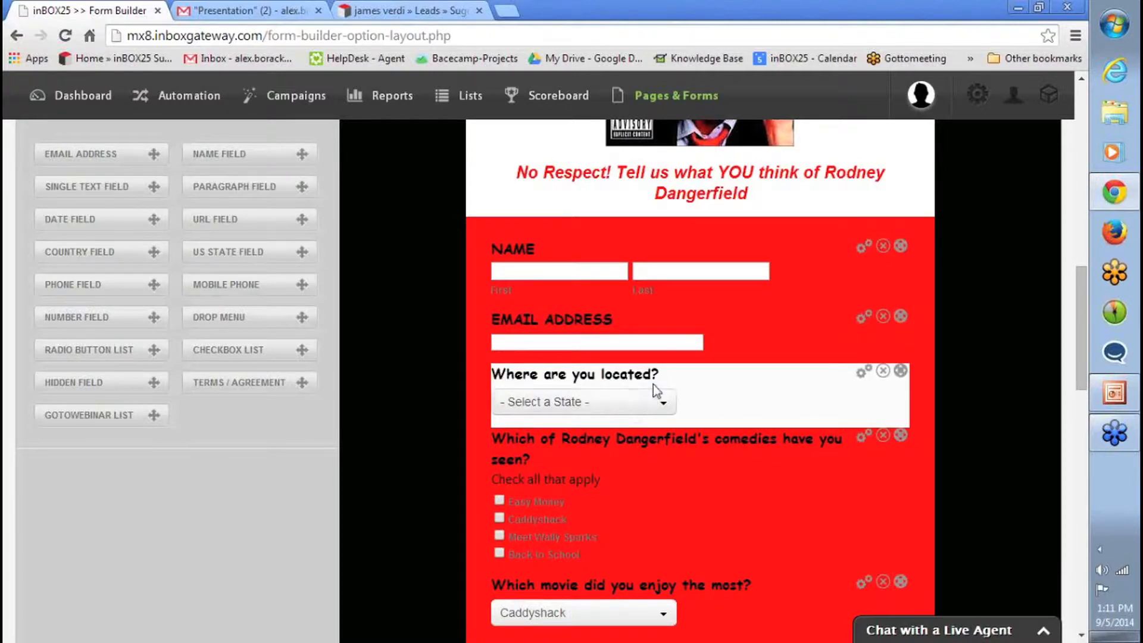
Inspect the settings, field mappings and answer choices of the comedies seen, favourite movie and reason for selection questions.
scroll(654, 384, down, 4)
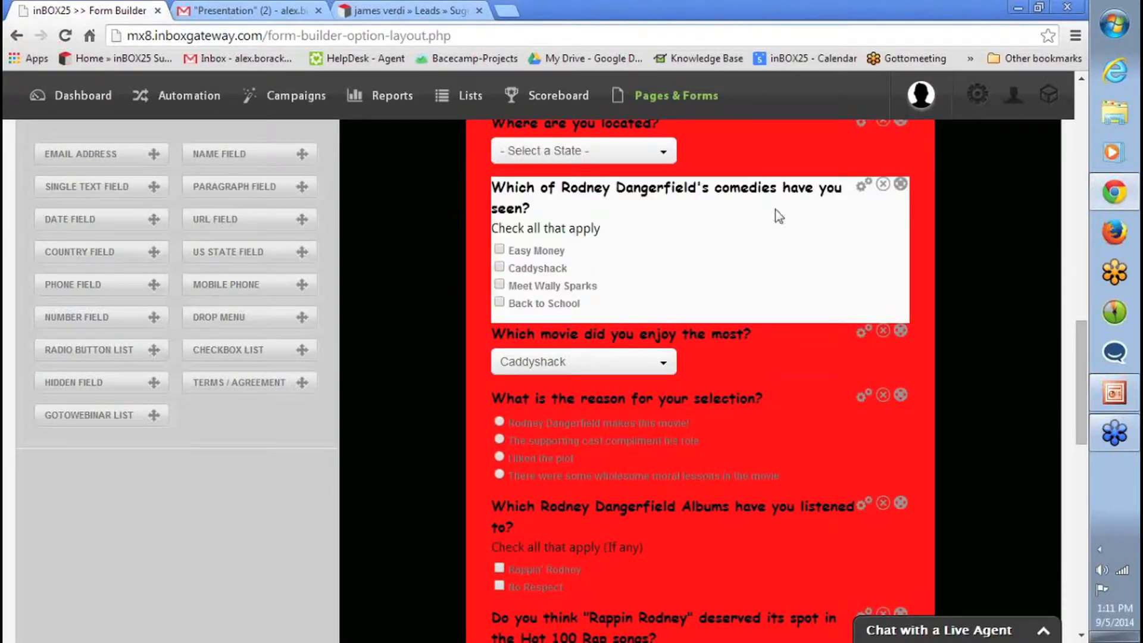
click(864, 189)
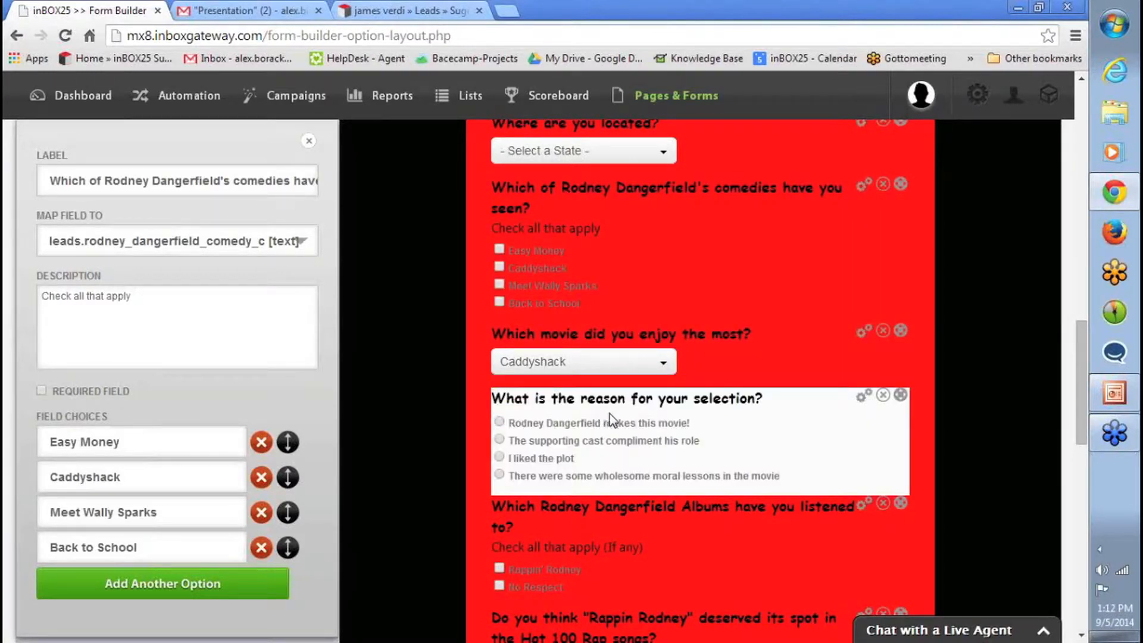
click(861, 396)
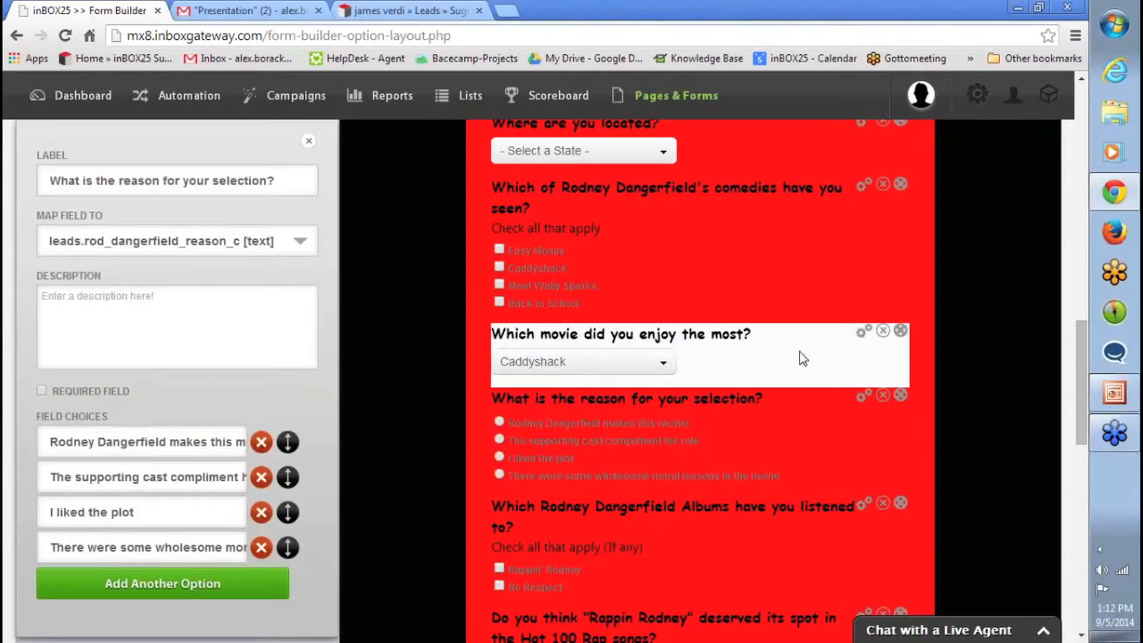
click(860, 334)
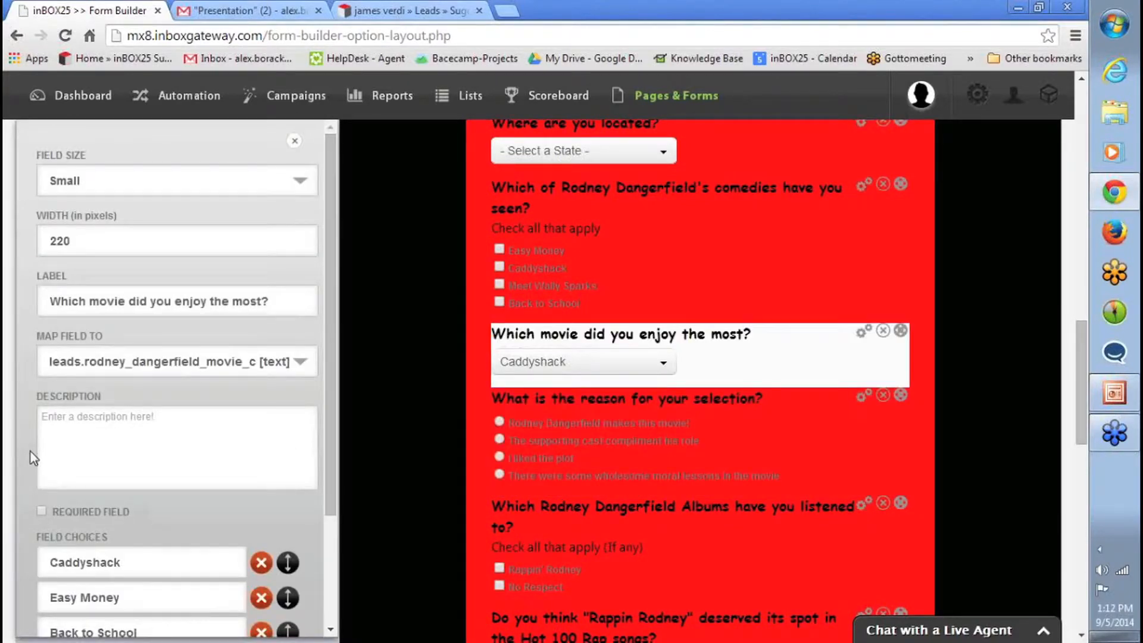
scroll(179, 381, down, 4)
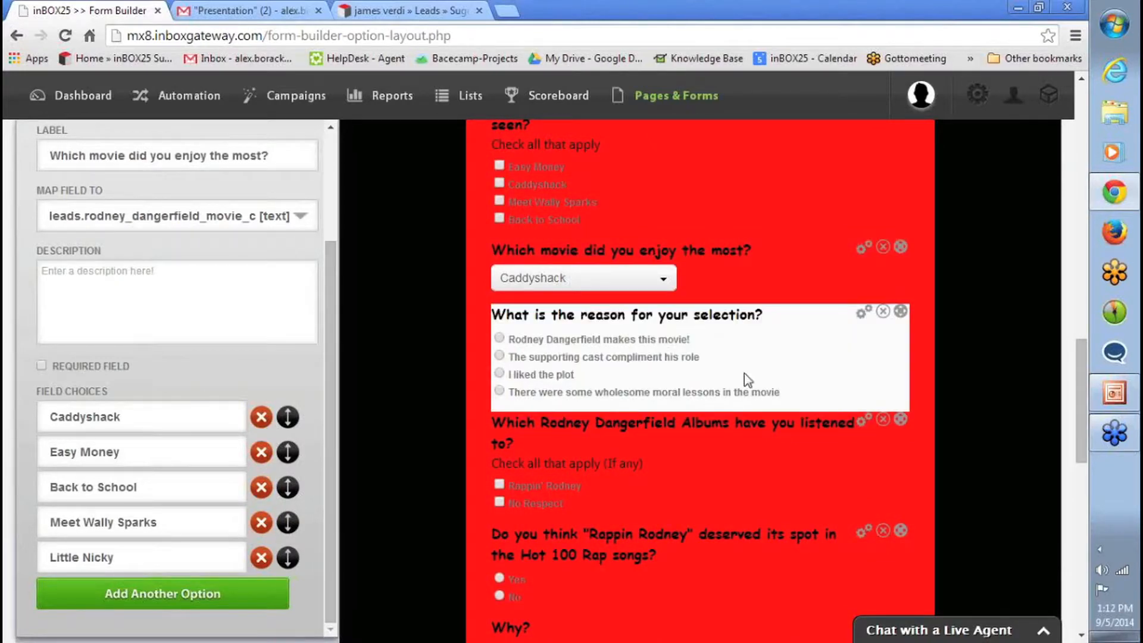
scroll(672, 225, up, 2)
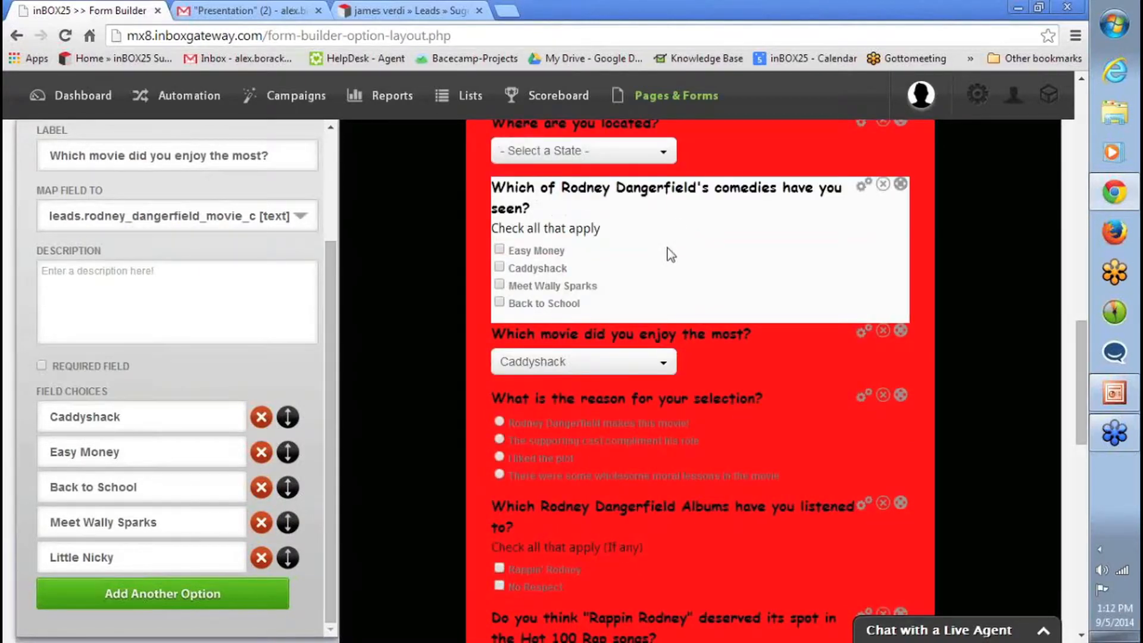
scroll(688, 280, down, 2)
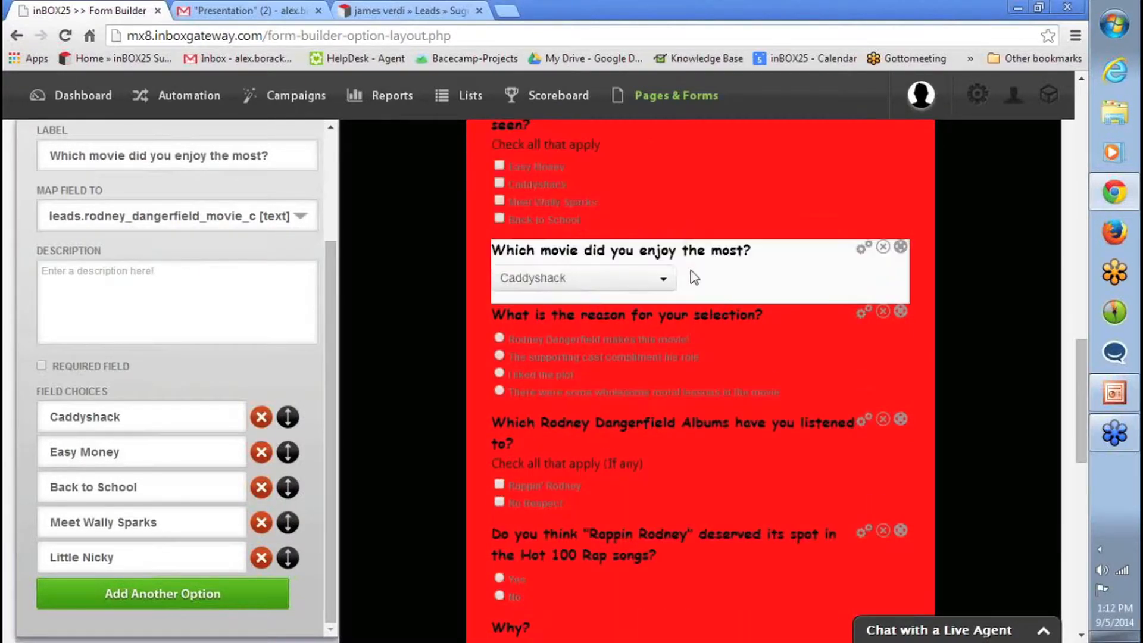
click(861, 314)
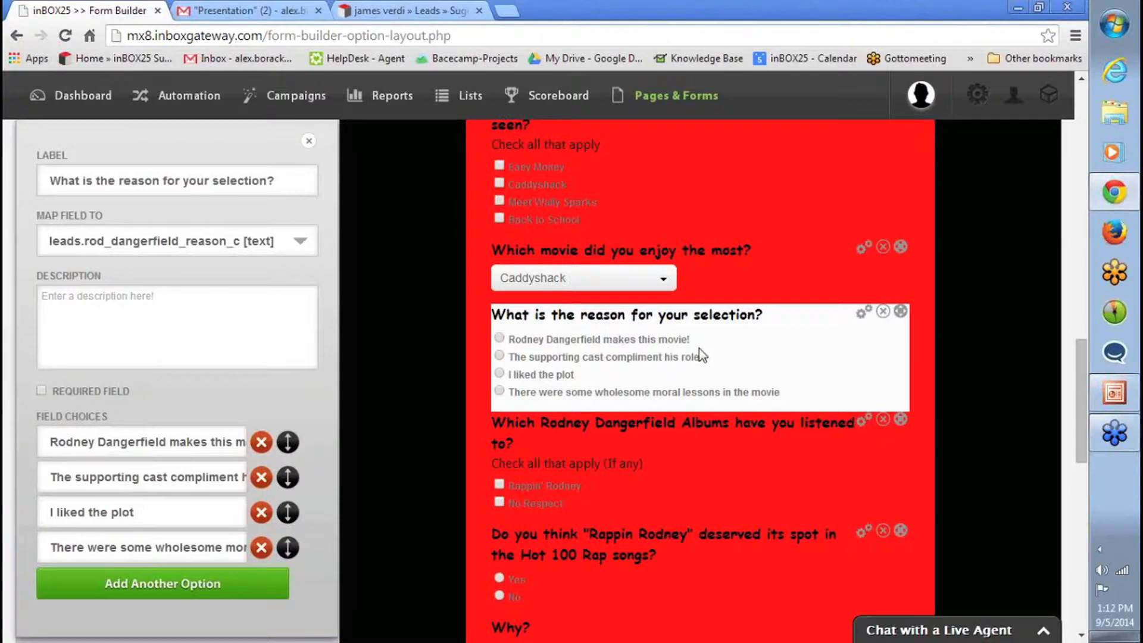
Inspect the "Why?" text field's settings, including its CRM mapping, width, description and character limits.
scroll(696, 348, down, 8)
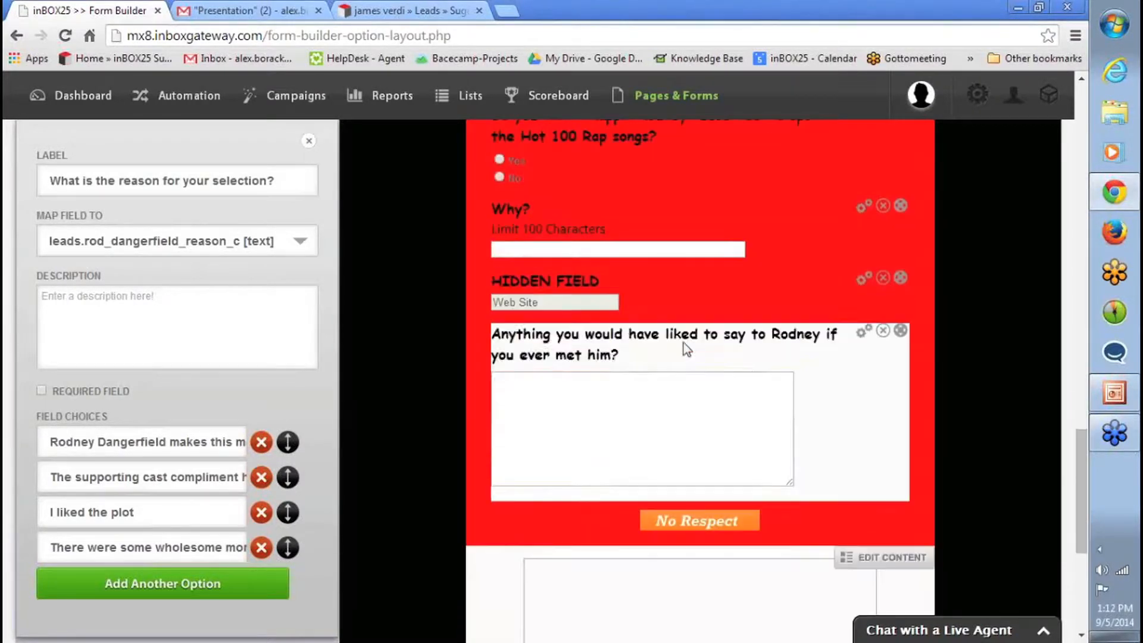
scroll(683, 348, up, 3)
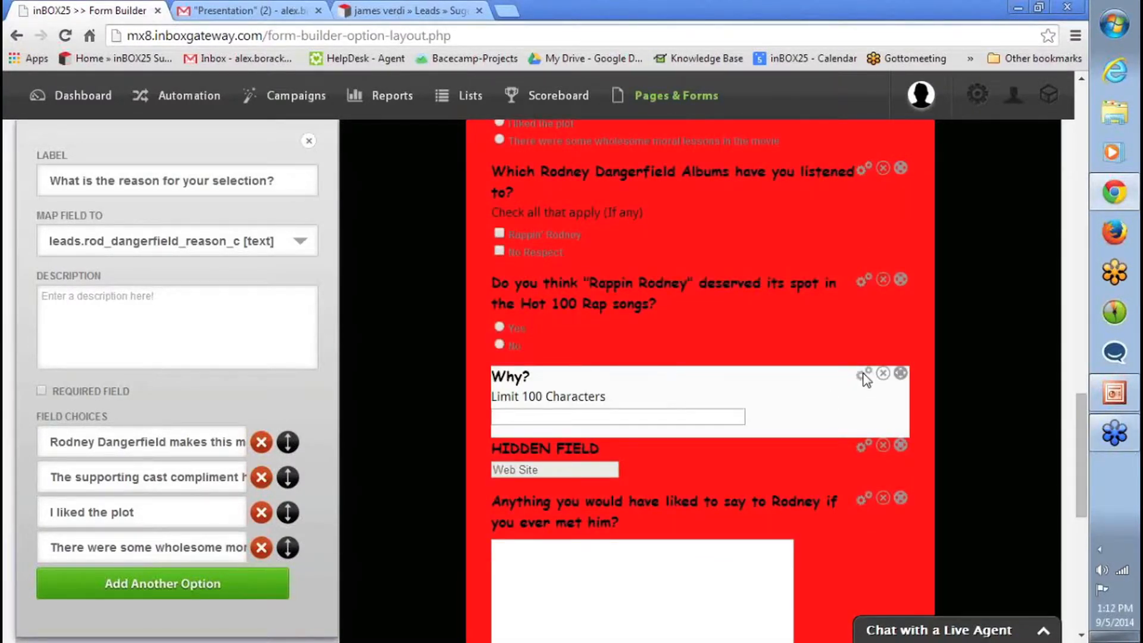
click(862, 375)
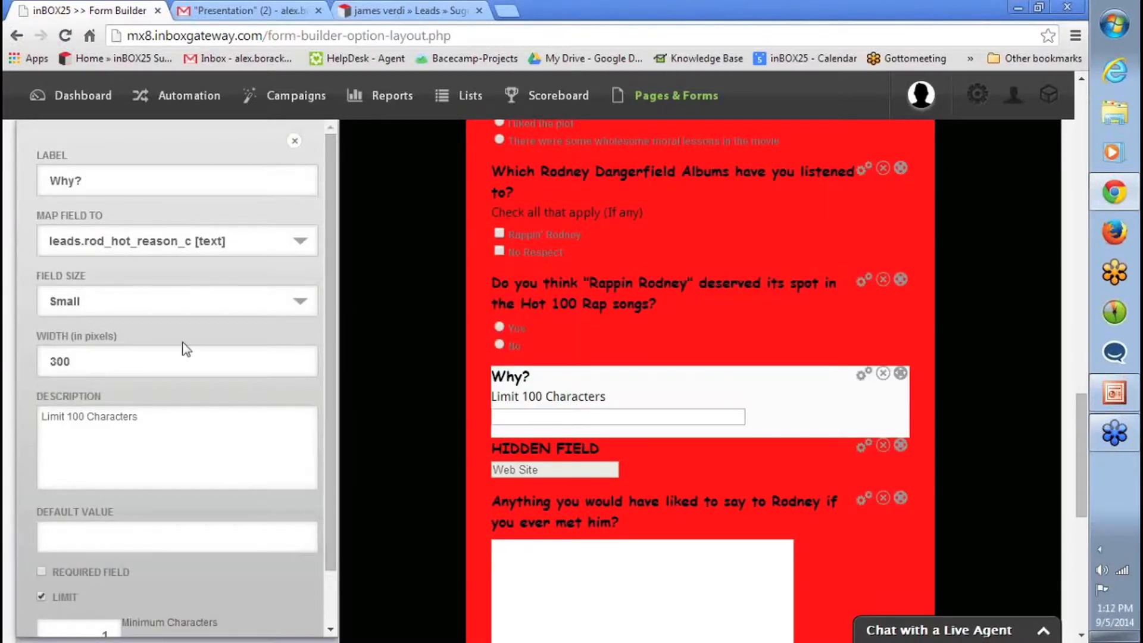
scroll(179, 370, down, 2)
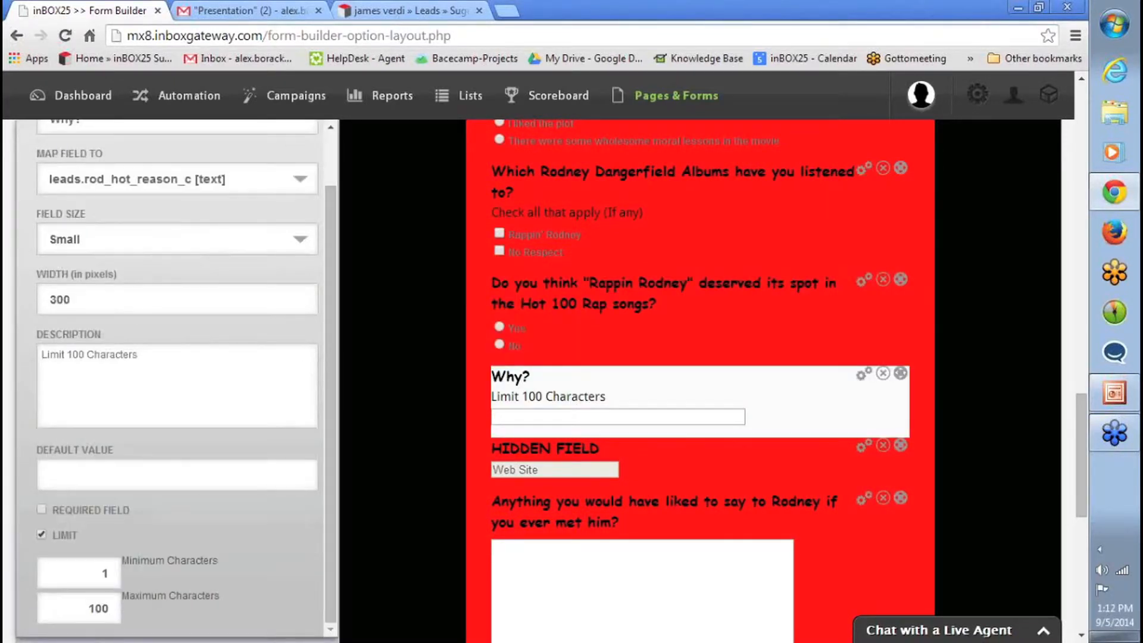
scroll(126, 494, down, 2)
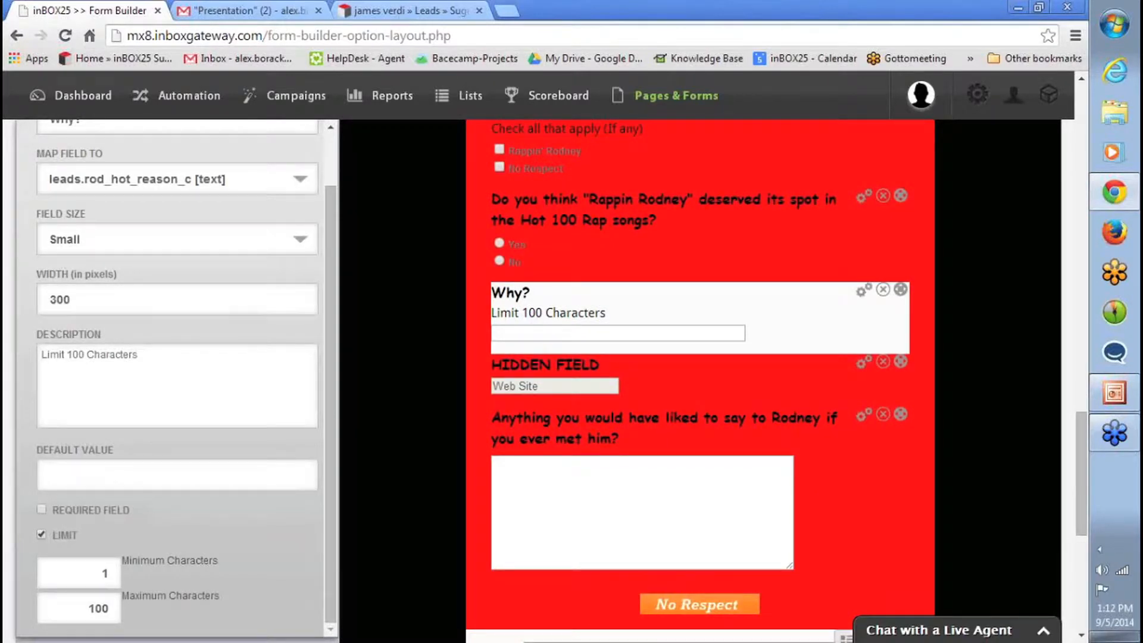
Review the settings of the hidden field and the message to Rodney question, and look over the submit button and embedded video below.
click(860, 365)
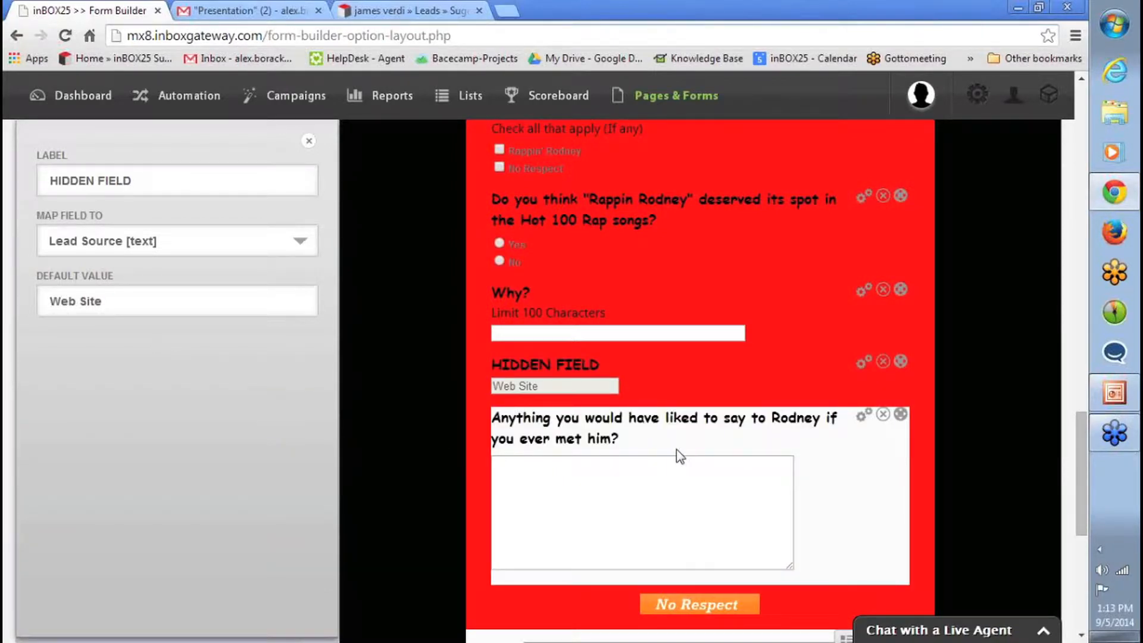
click(863, 416)
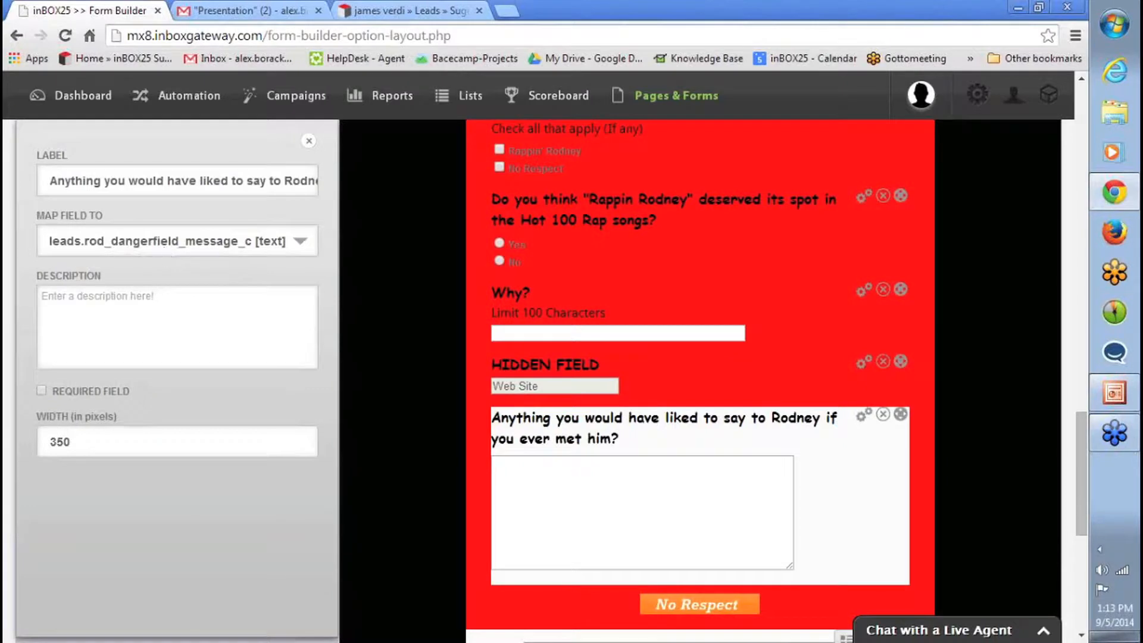
scroll(562, 503, down, 3)
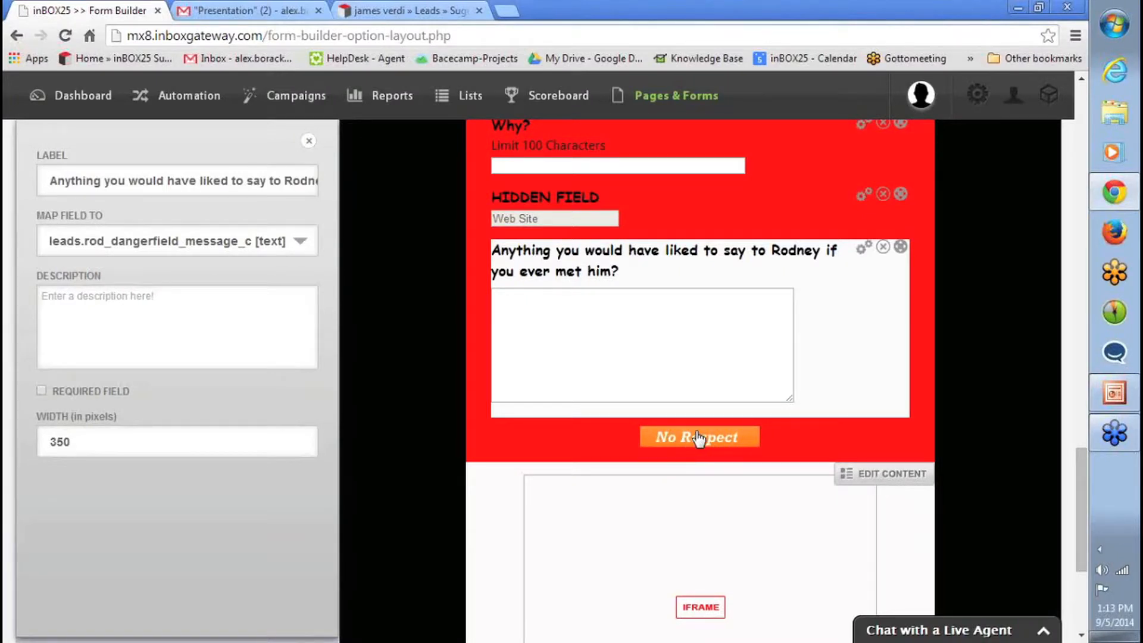
scroll(694, 459, down, 3)
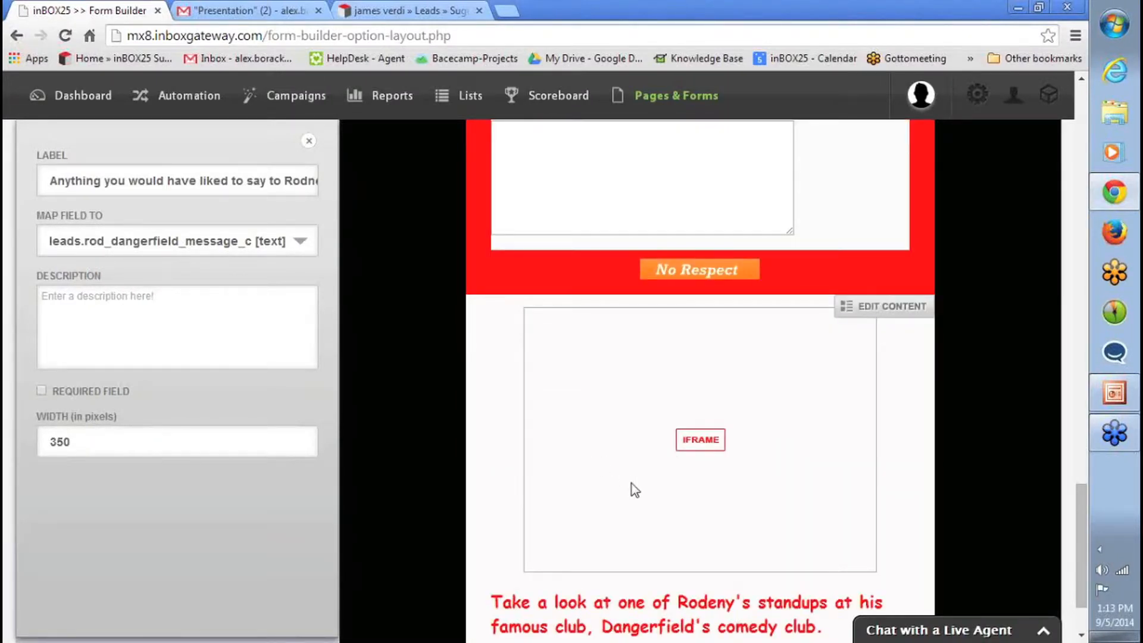
scroll(631, 484, down, 2)
Leave the form builder without saving and return to the landing pages and forms manager.
scroll(635, 456, up, 12)
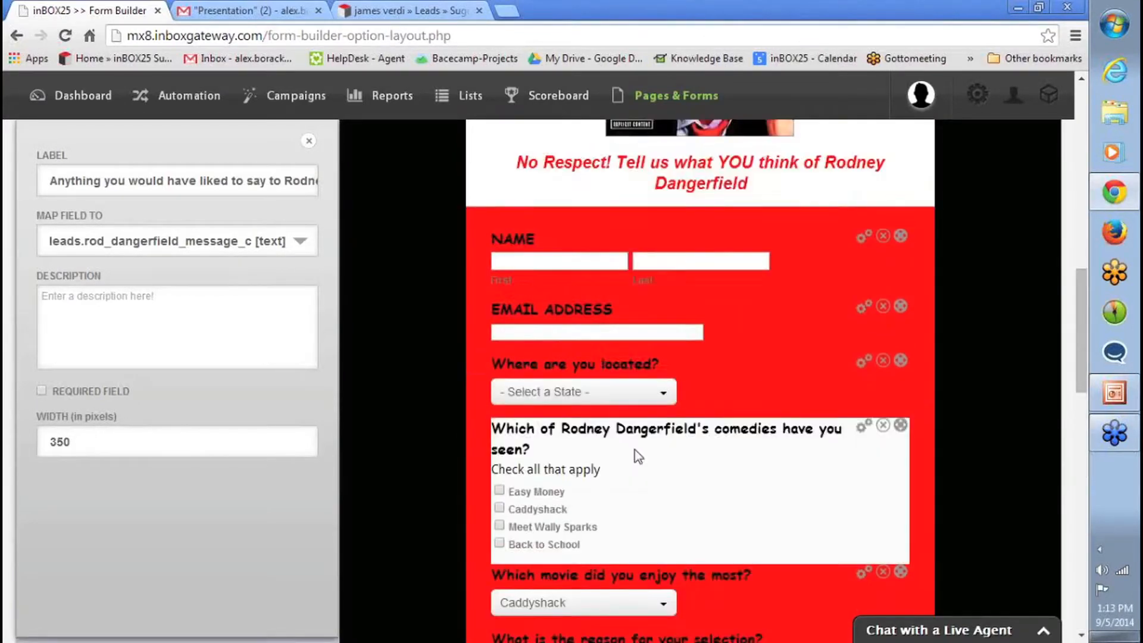
scroll(634, 449, up, 10)
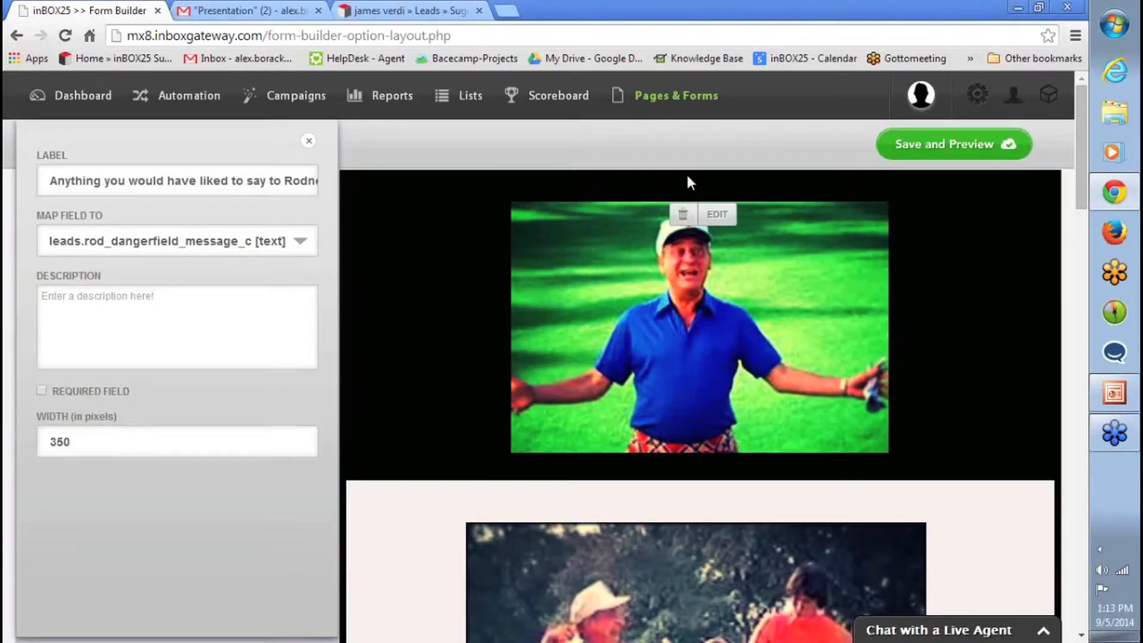
mouse_move(663, 112)
click(657, 145)
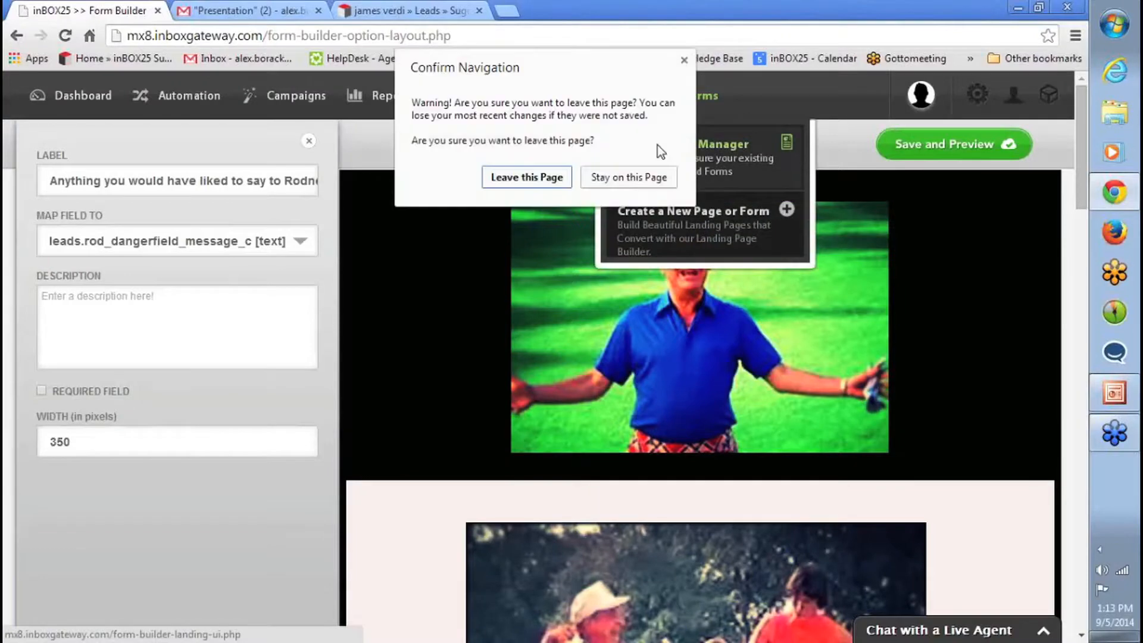
click(526, 177)
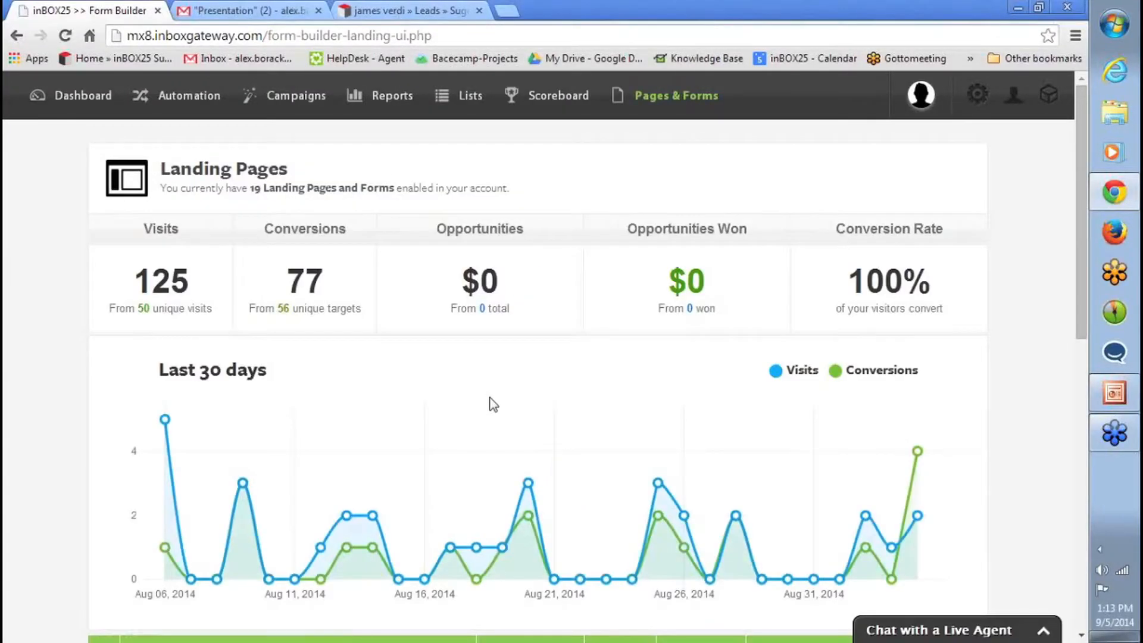
Examine the landing page totals, the 30-day visits and conversions chart, and the list of pages with their statistics.
scroll(493, 393, down, 1)
scroll(479, 393, up, 1)
scroll(470, 388, down, 1)
scroll(459, 375, up, 1)
scroll(723, 345, down, 5)
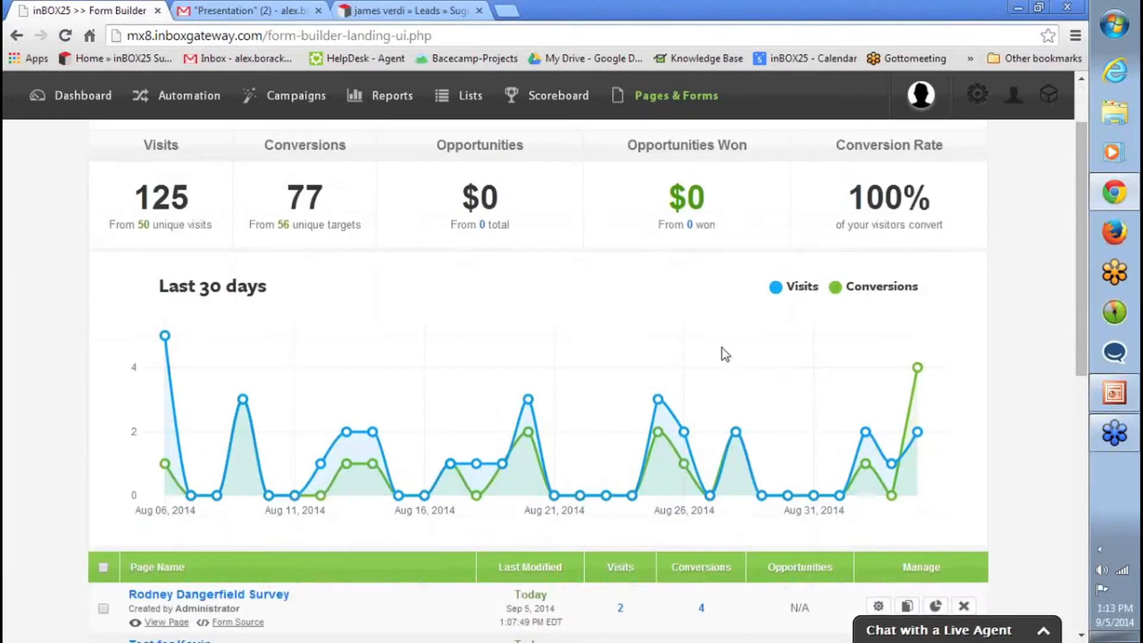
scroll(722, 331, up, 5)
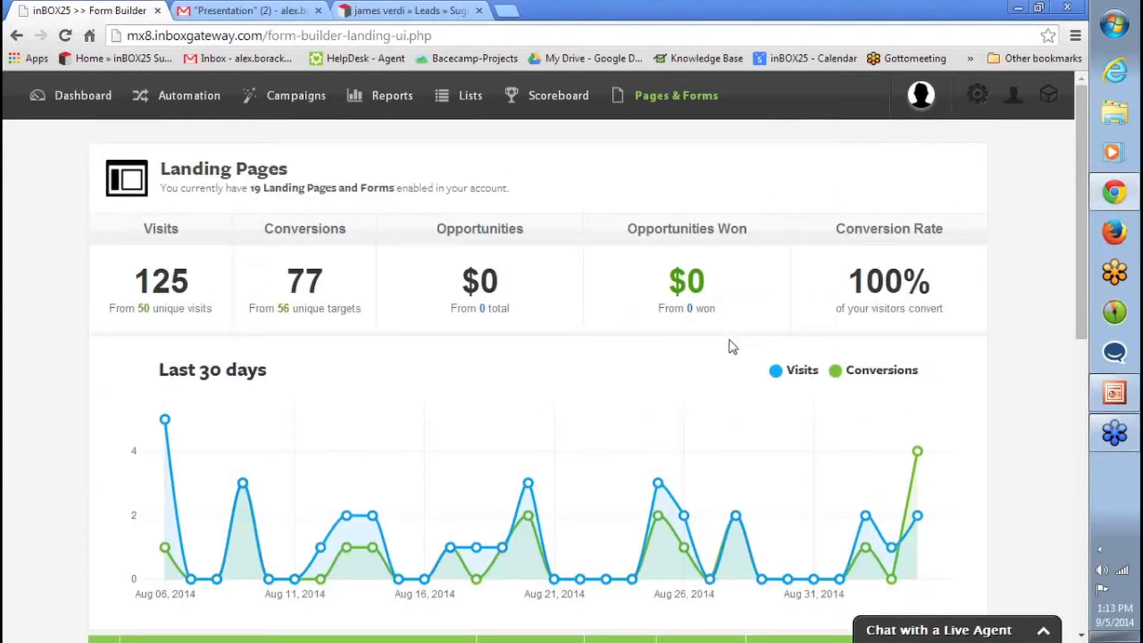
scroll(716, 369, down, 1)
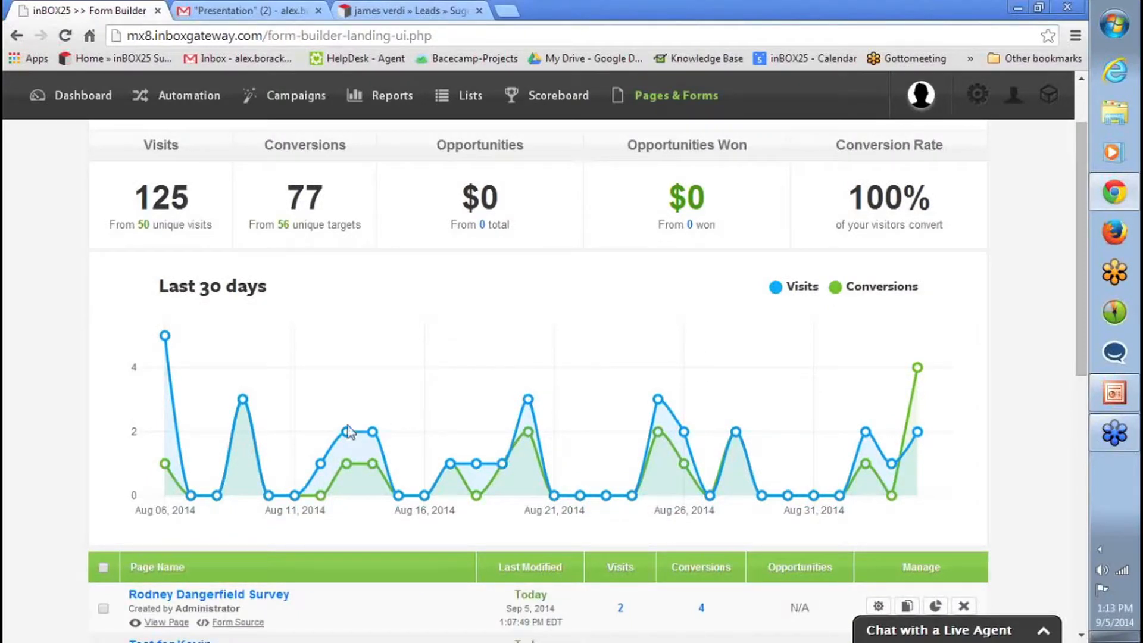
scroll(591, 488, down, 1)
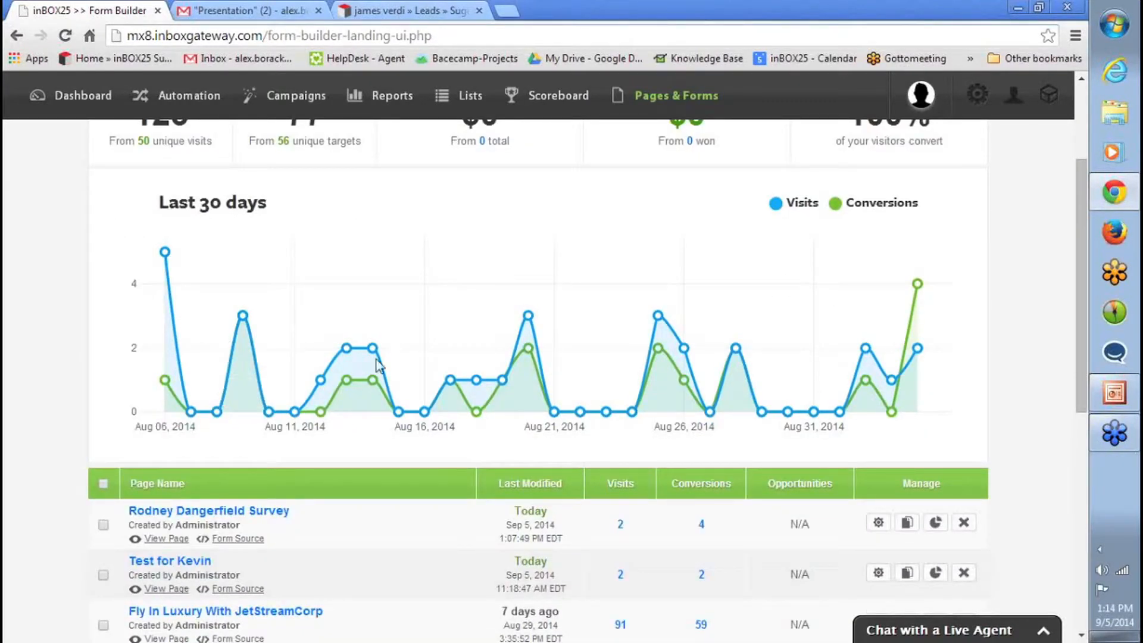
scroll(577, 366, down, 4)
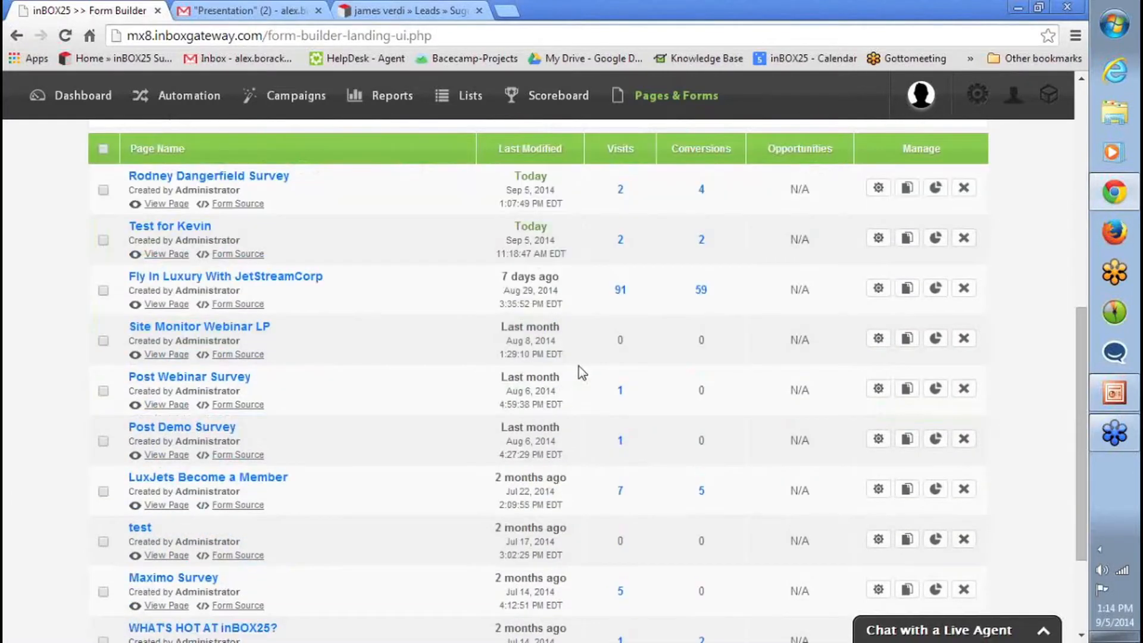
Open the Rodney Dangerfield Survey's conversions report and look over the contacts who submitted it.
scroll(539, 321, up, 2)
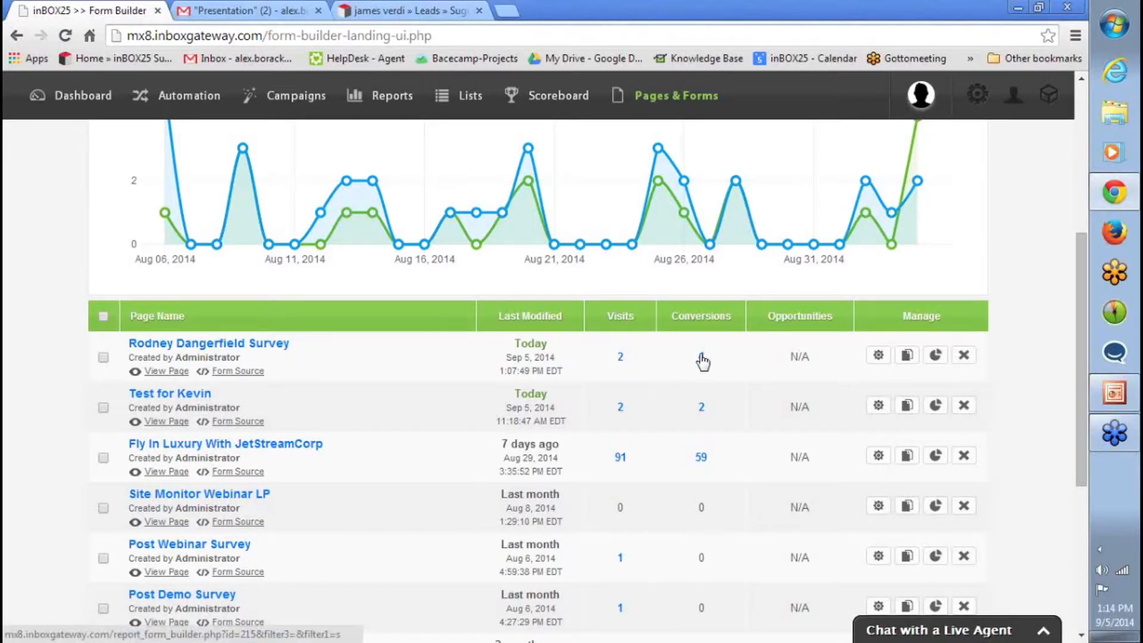
click(702, 356)
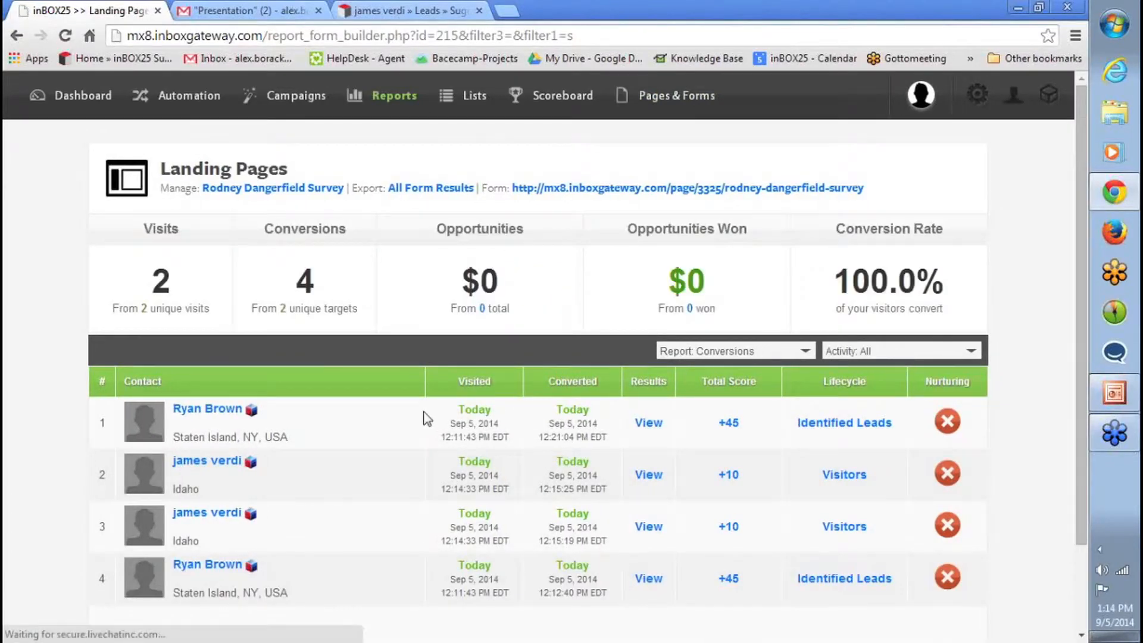
scroll(425, 411, down, 3)
scroll(426, 410, up, 3)
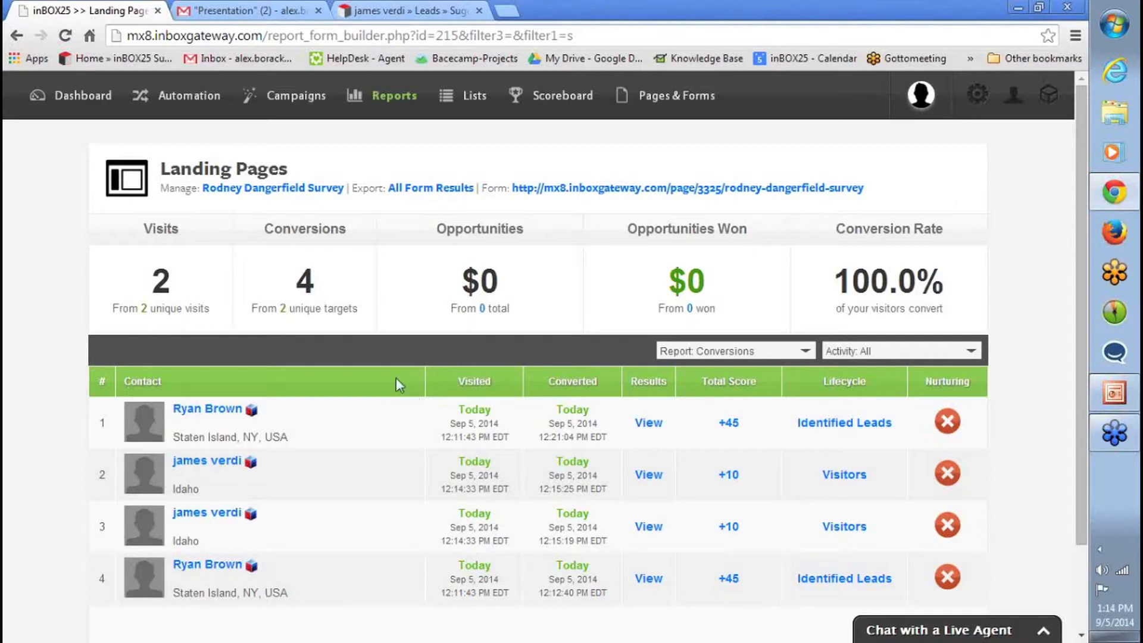
scroll(425, 385, down, 3)
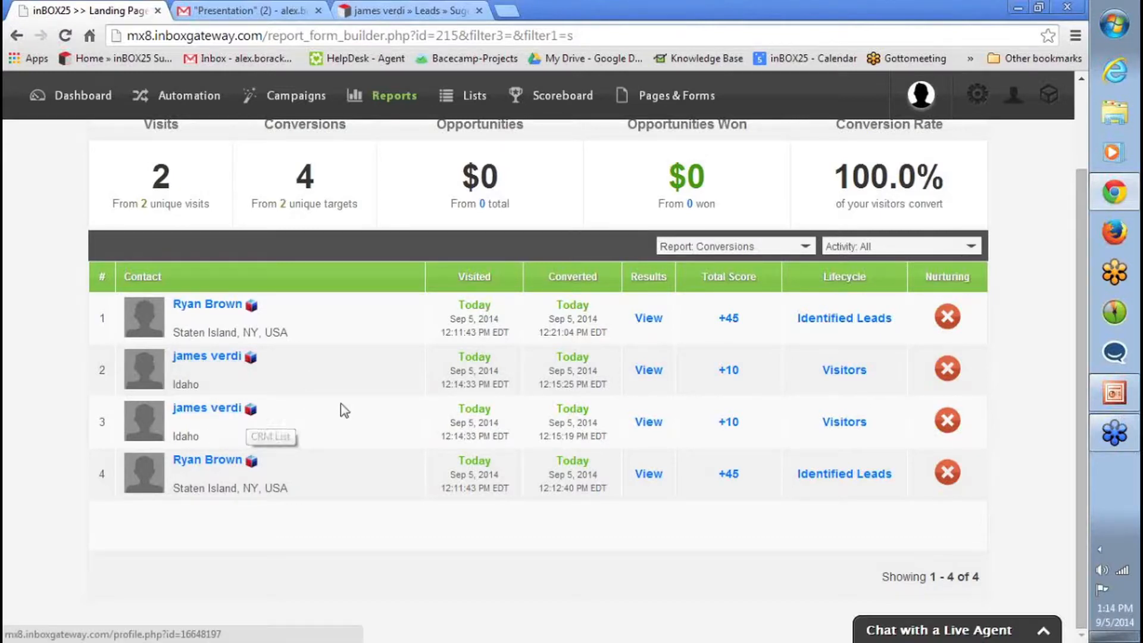
View the form submission data of the third conversion, read through all its answers and close it.
click(647, 423)
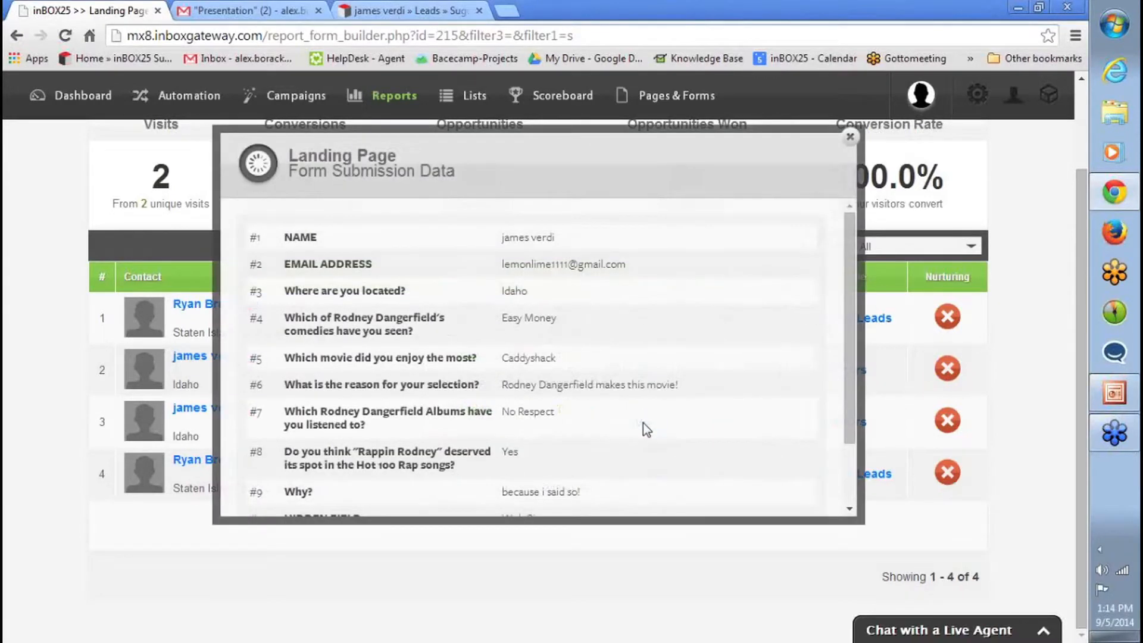
scroll(534, 280, down, 3)
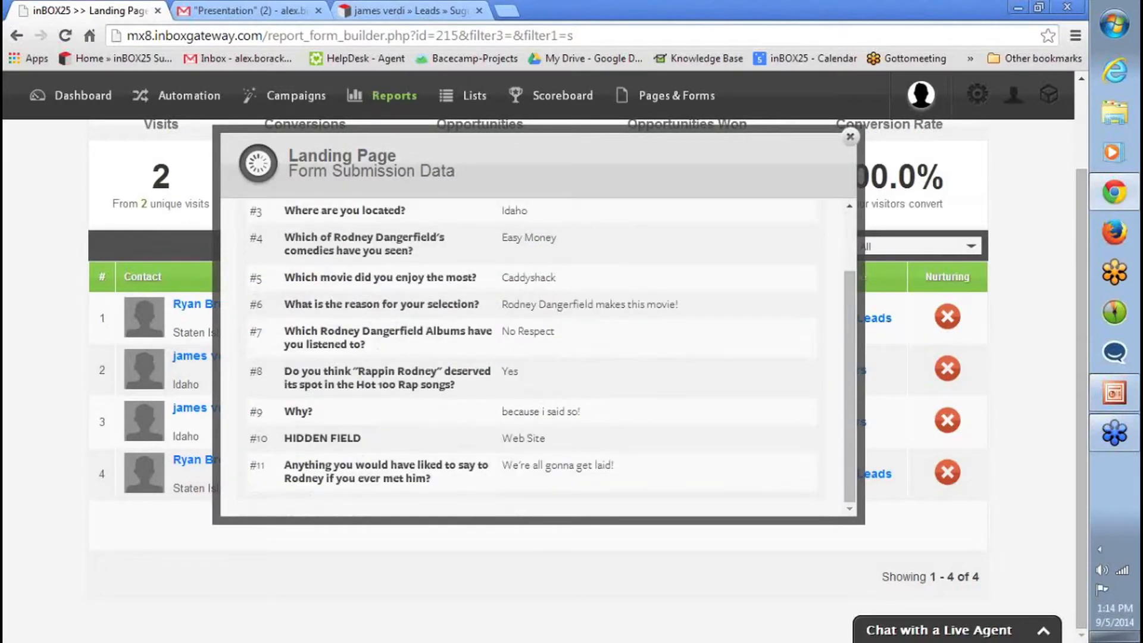
scroll(551, 450, up, 5)
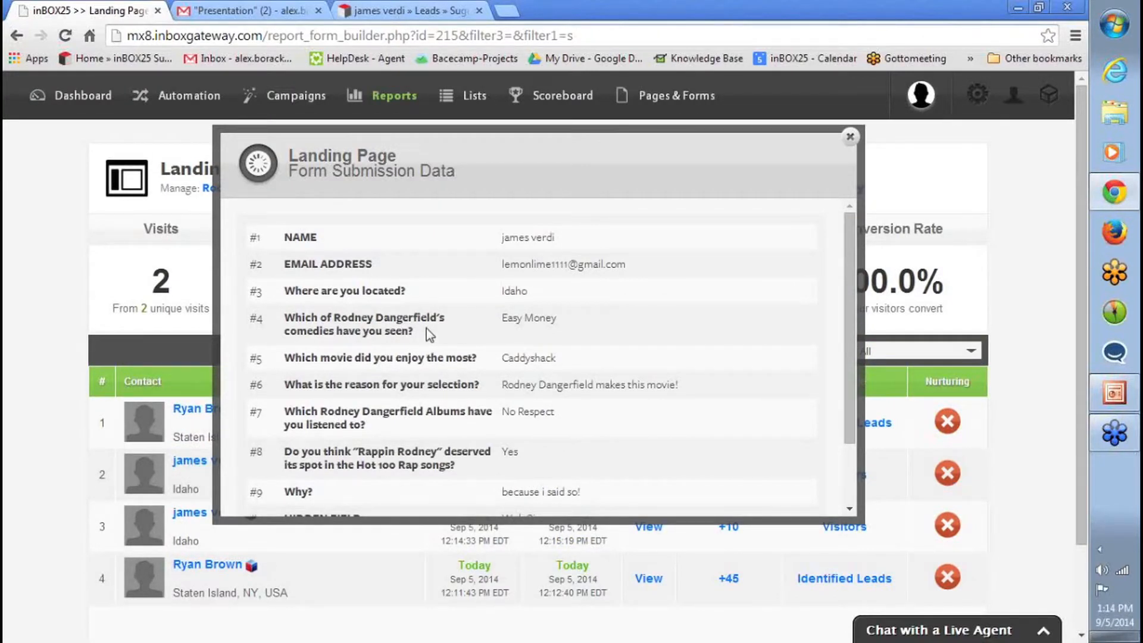
scroll(518, 260, down, 5)
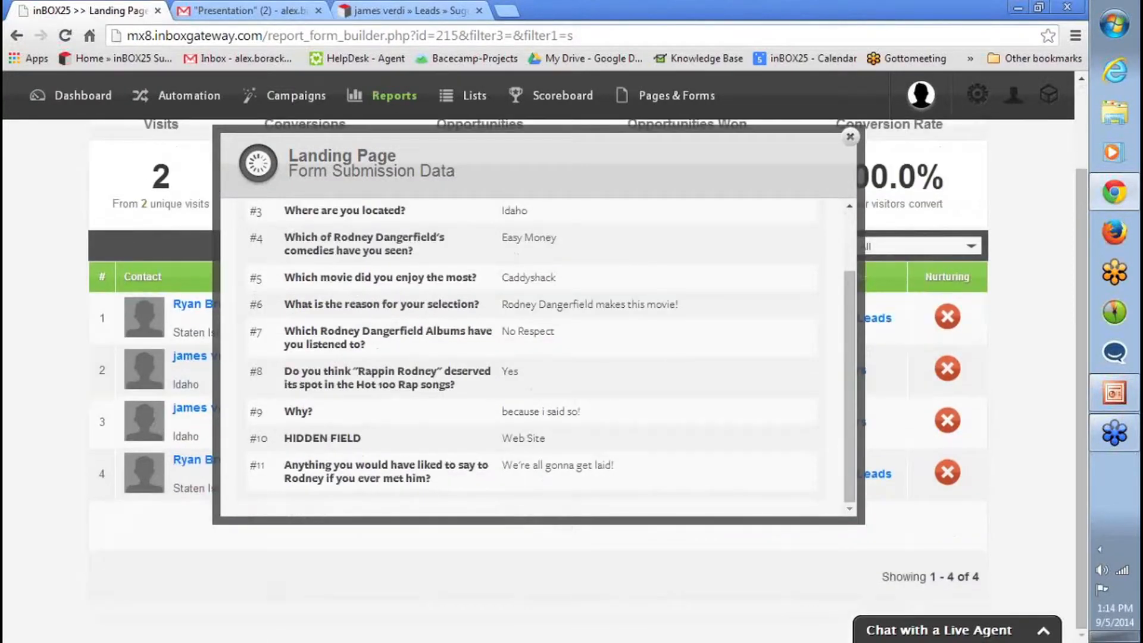
click(850, 139)
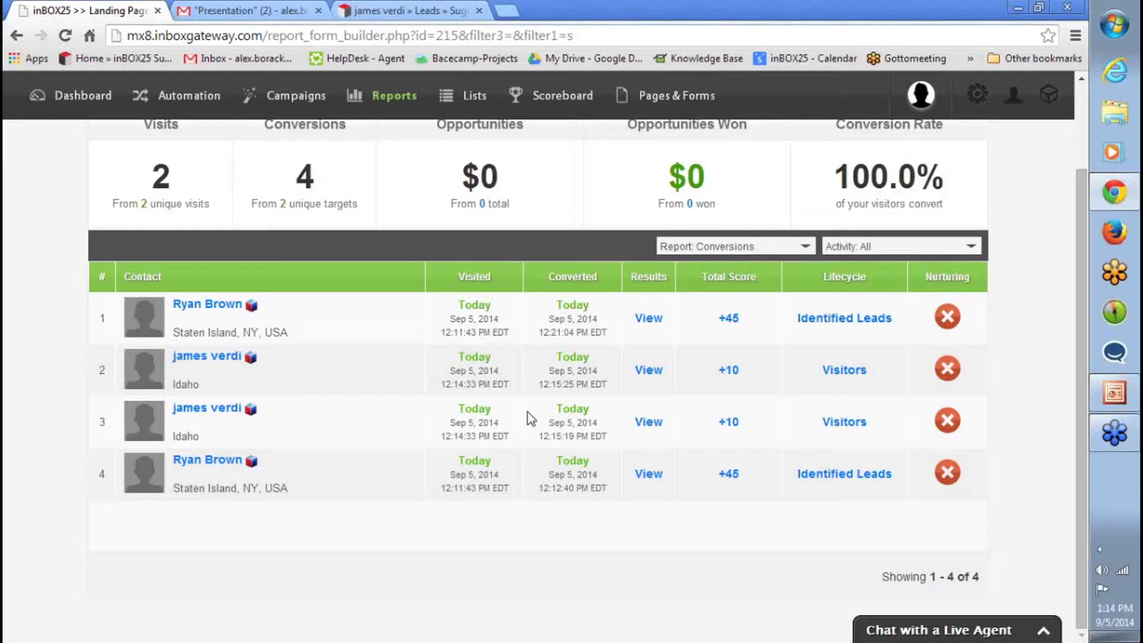
Open the second conversion's contact record and examine its profile fields, down to the Rodney Dangerfield survey answers.
click(213, 362)
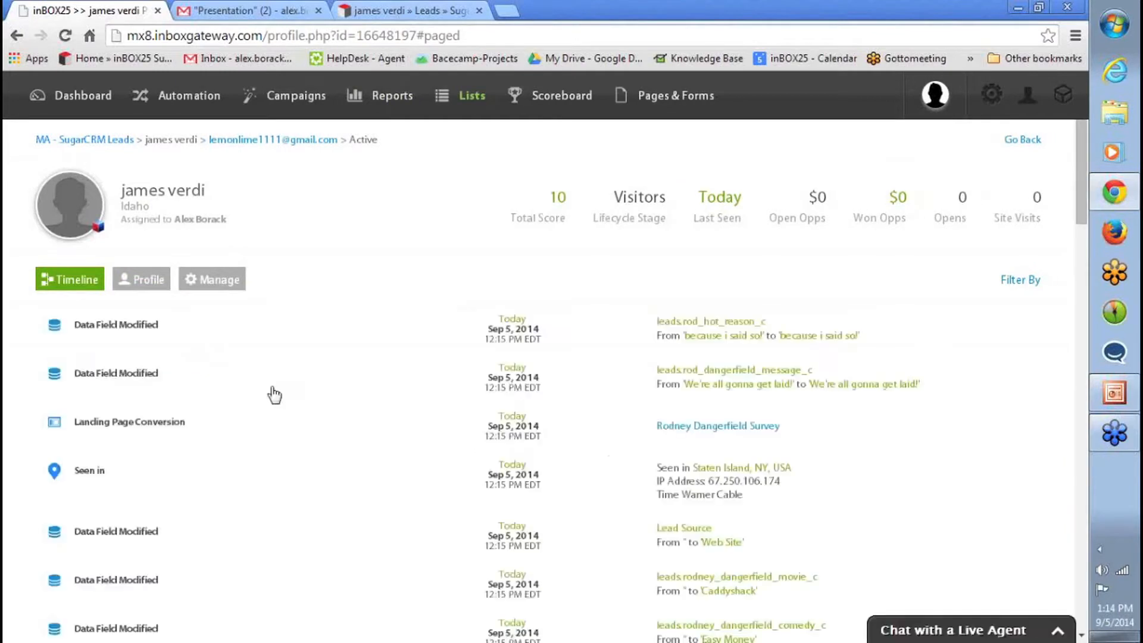
click(144, 285)
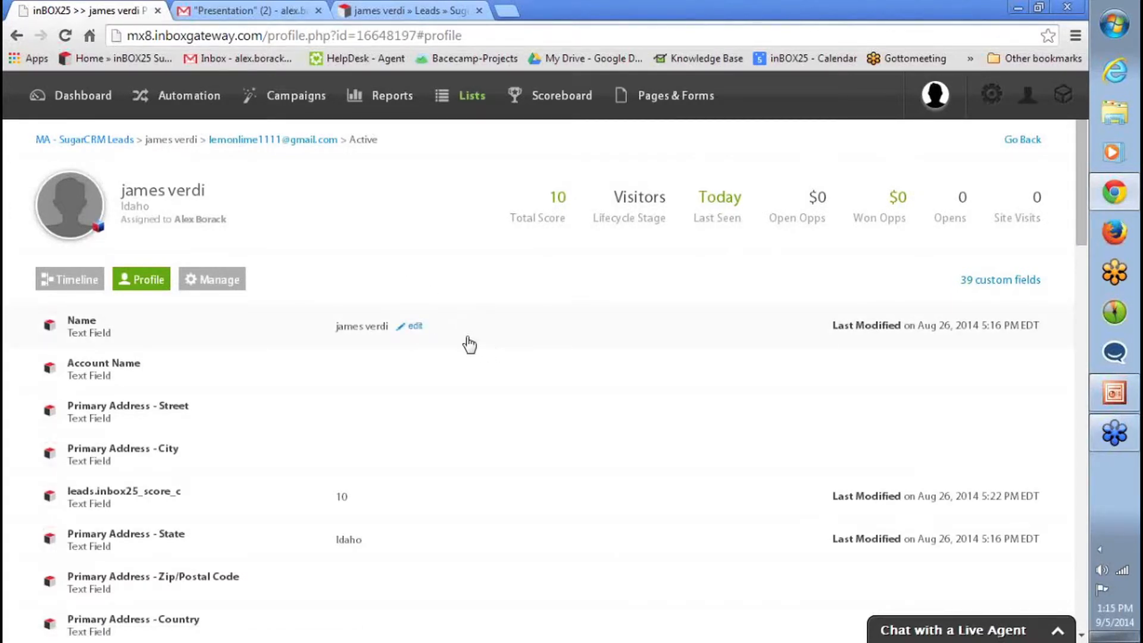
scroll(492, 347, down, 3)
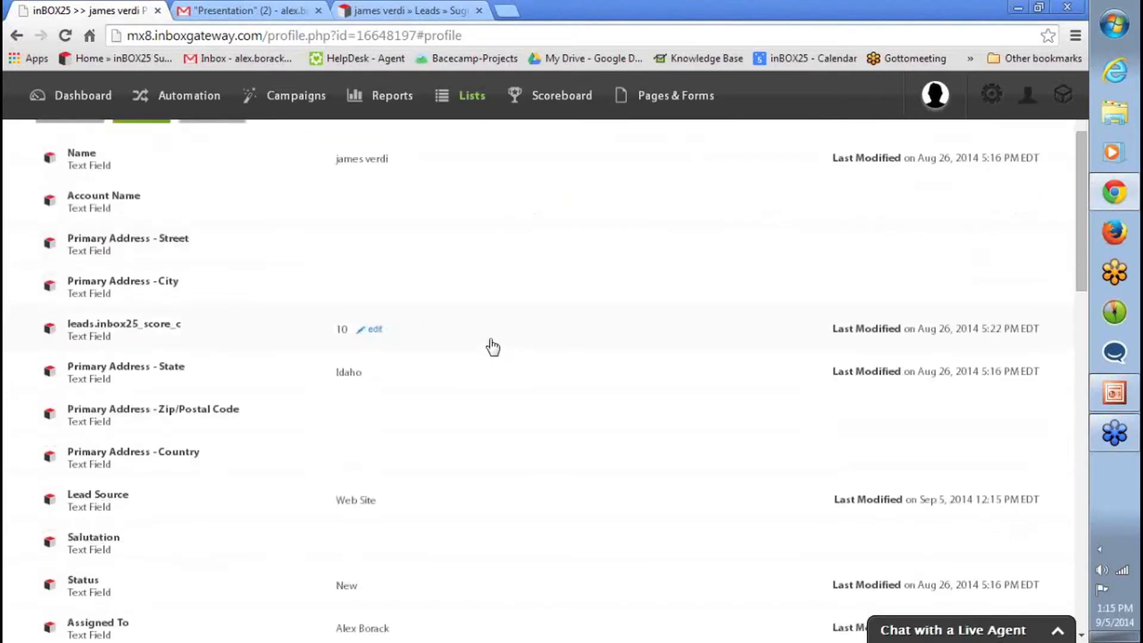
scroll(493, 347, down, 17)
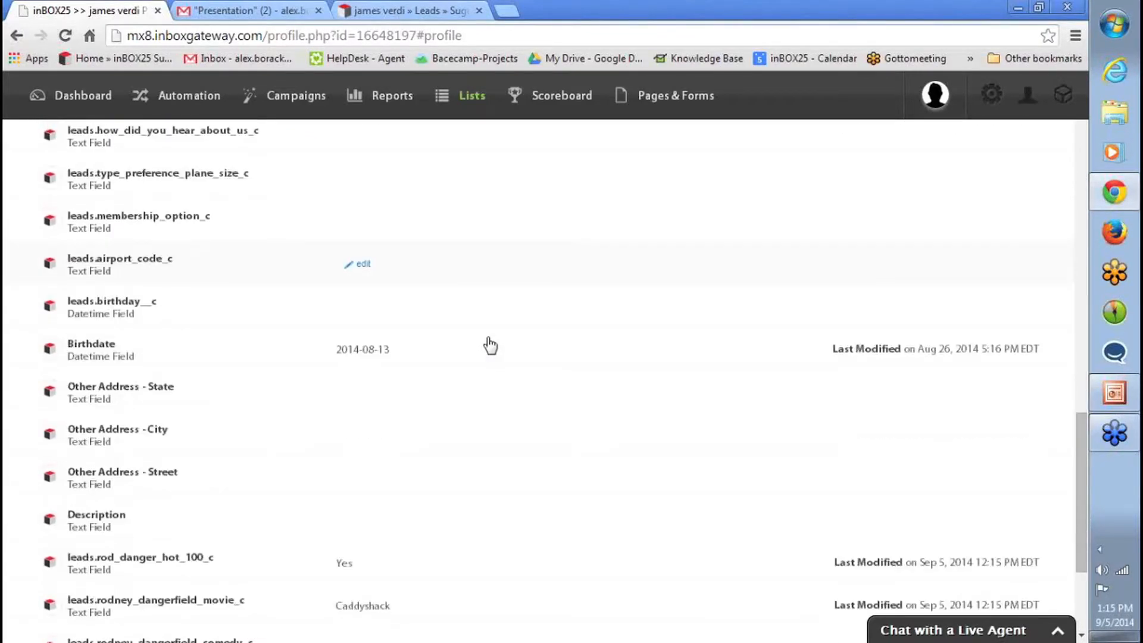
scroll(490, 345, down, 4)
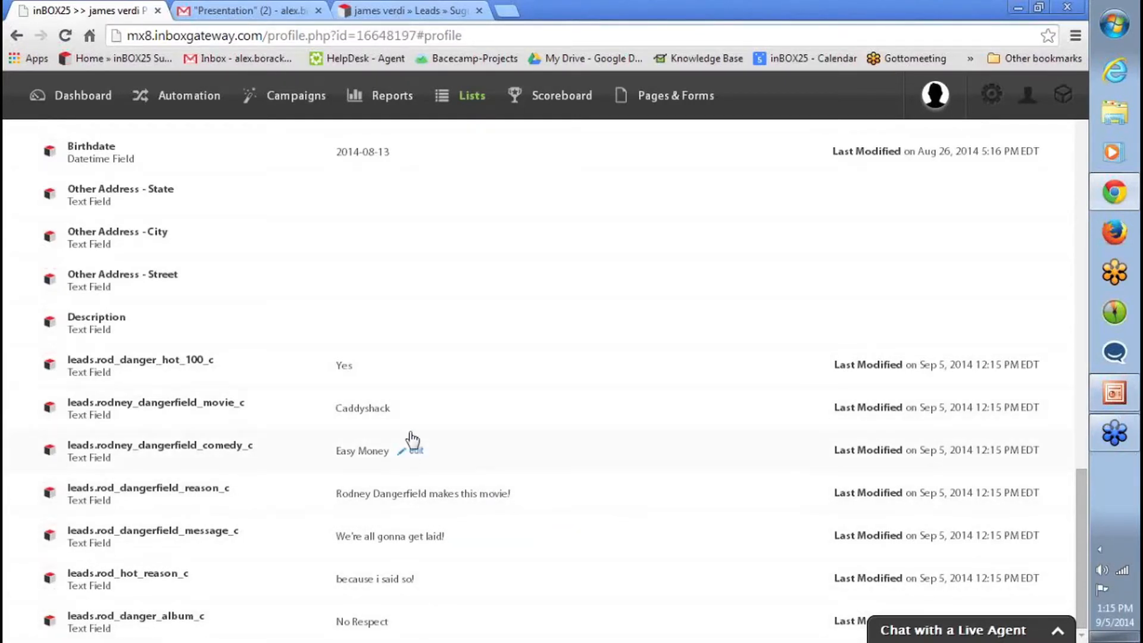
scroll(477, 500, up, 15)
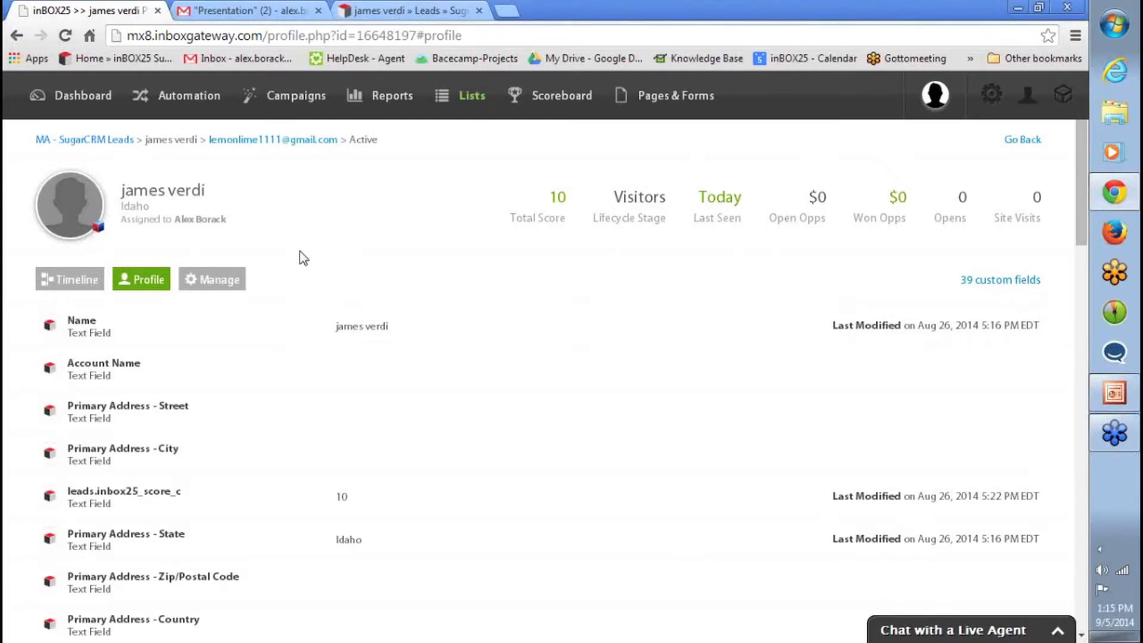
Check the survey conversion notifications in Gmail, then read the survey answers on the contact's lead record in SugarCRM.
click(247, 10)
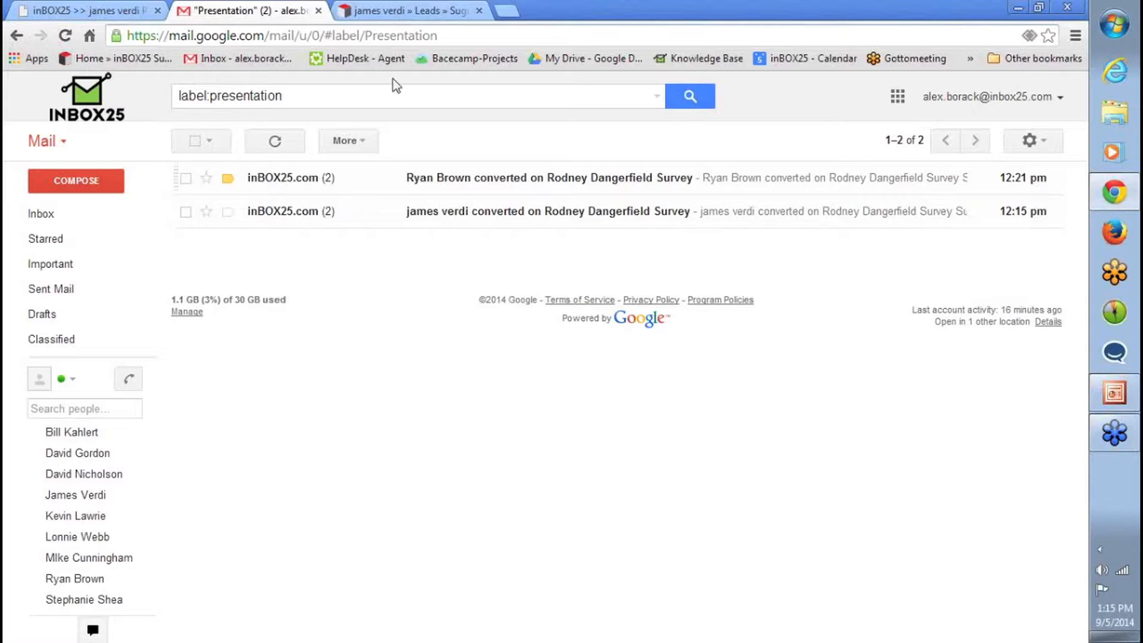
click(394, 12)
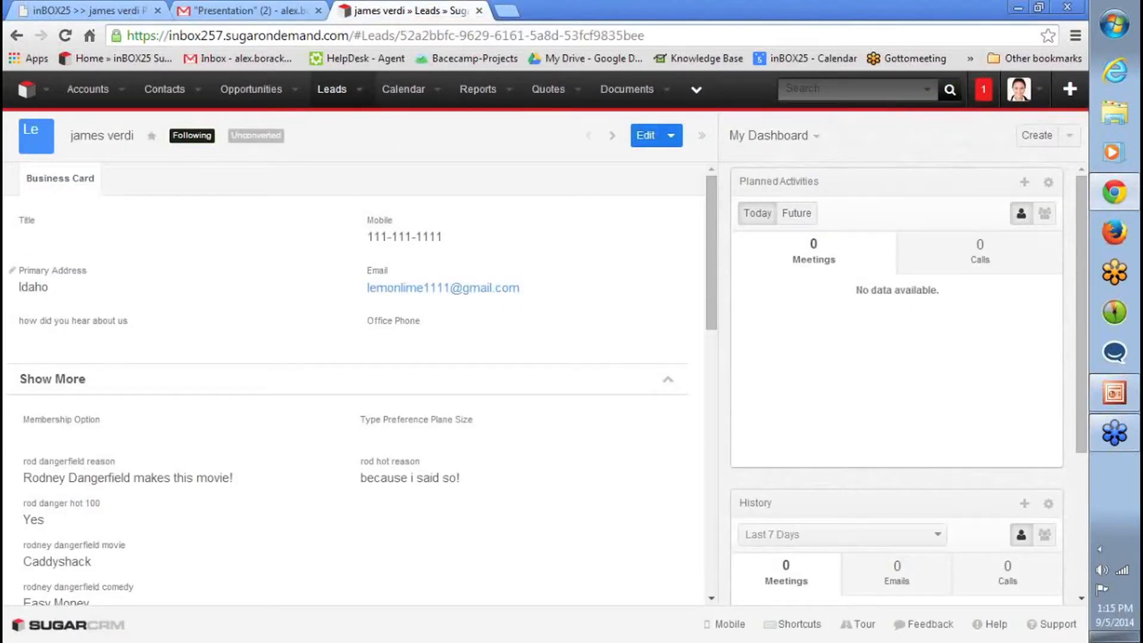
scroll(249, 271, down, 4)
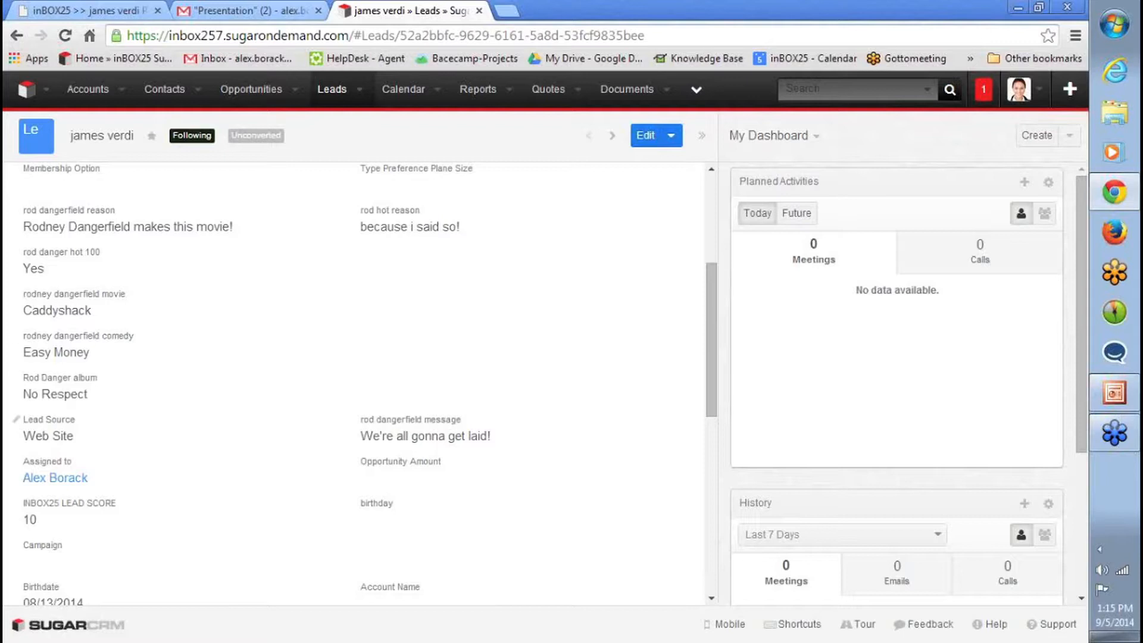
scroll(142, 405, up, 2)
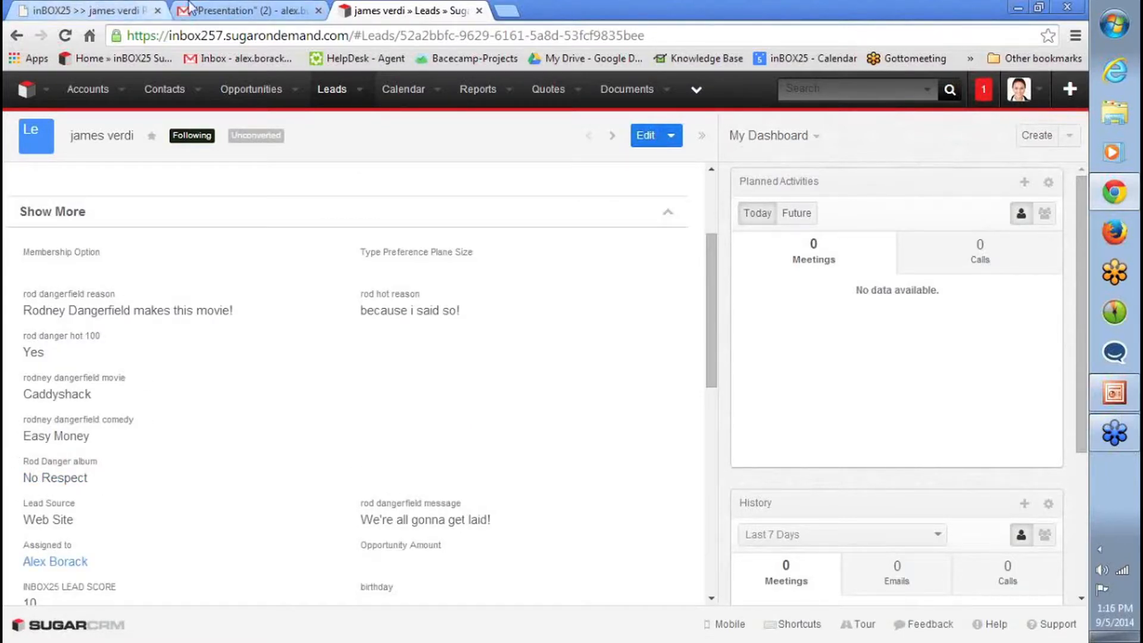
Switch back to inBOX25 and add a new automated campaign from the automated campaigns manager.
click(107, 11)
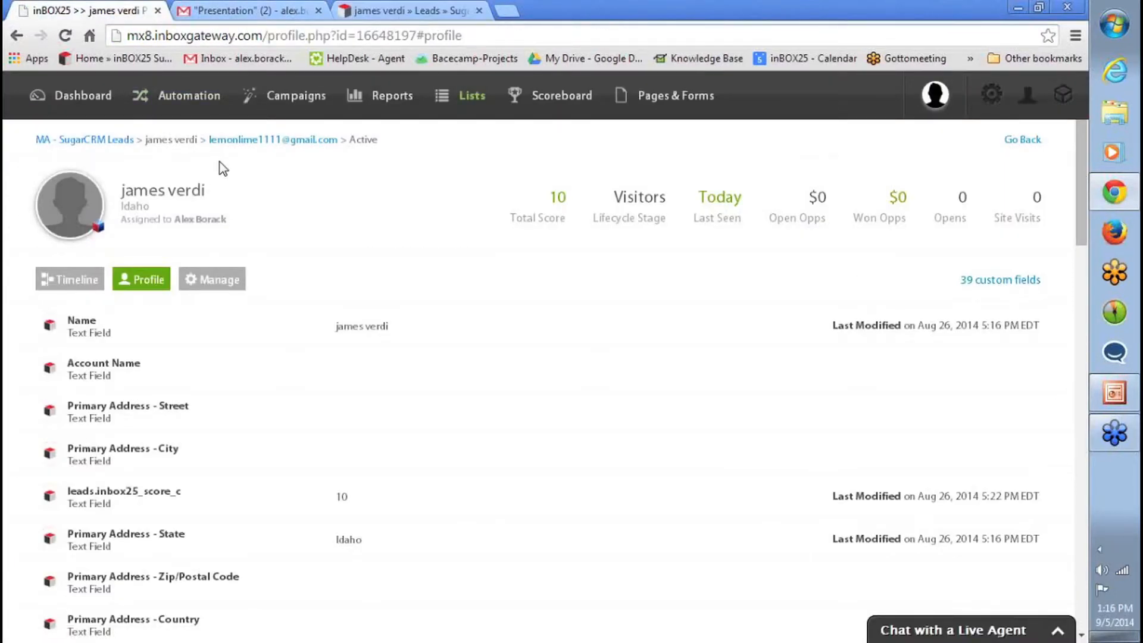
click(202, 103)
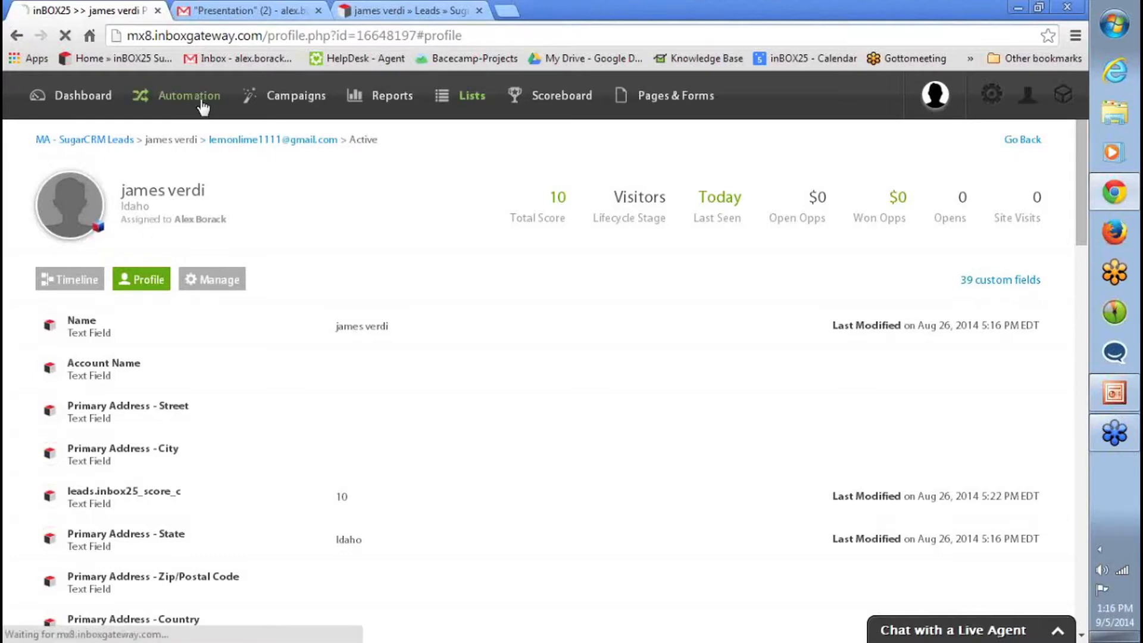
scroll(697, 357, down, 2)
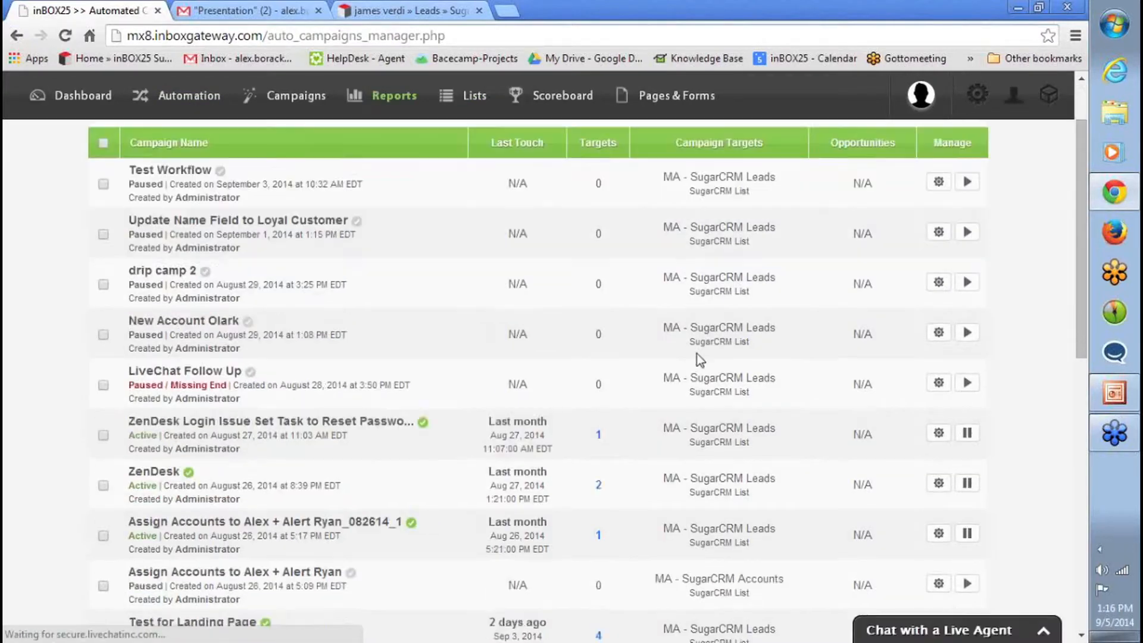
scroll(693, 351, down, 10)
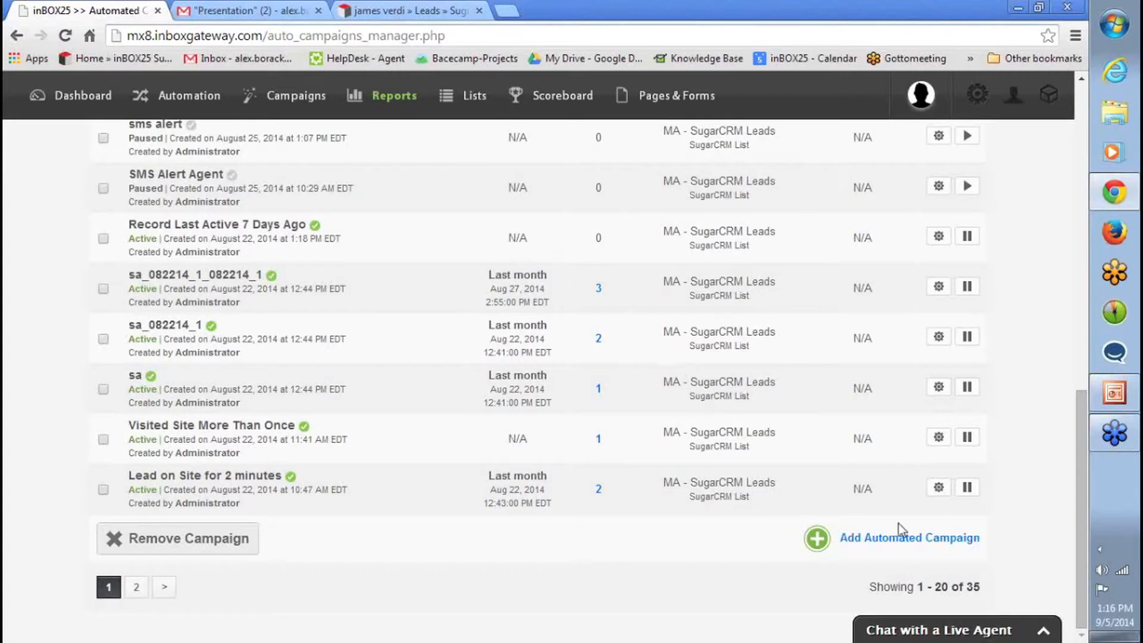
click(912, 538)
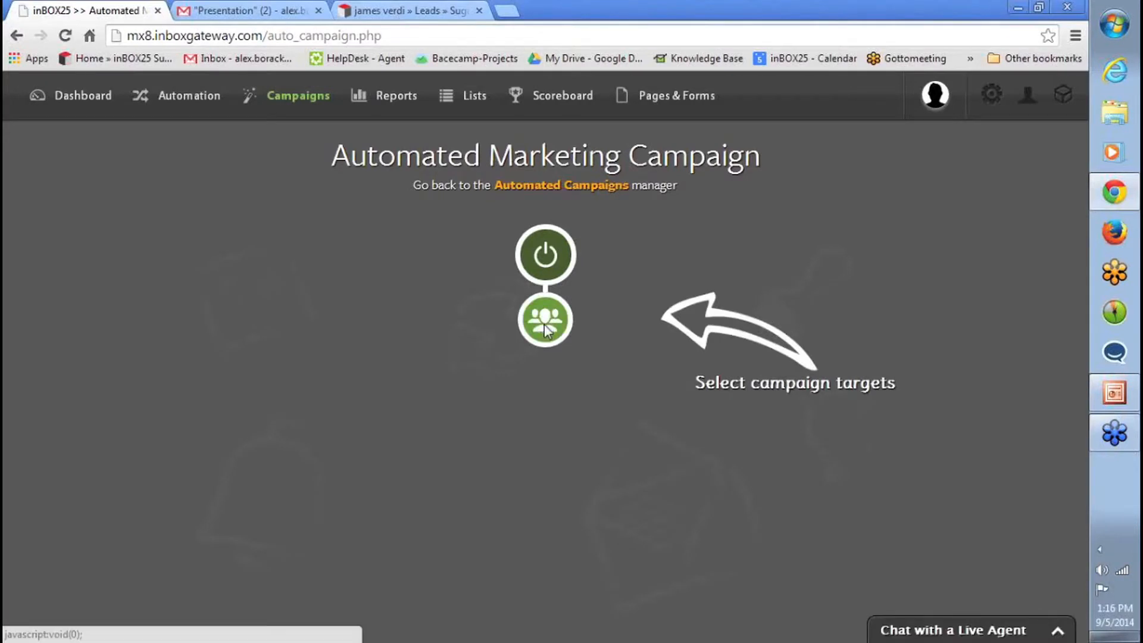
Target the MA - SugarCRM Leads list, name the campaign "Converted on Survey" and set its matching to Smart Campaign.
click(544, 322)
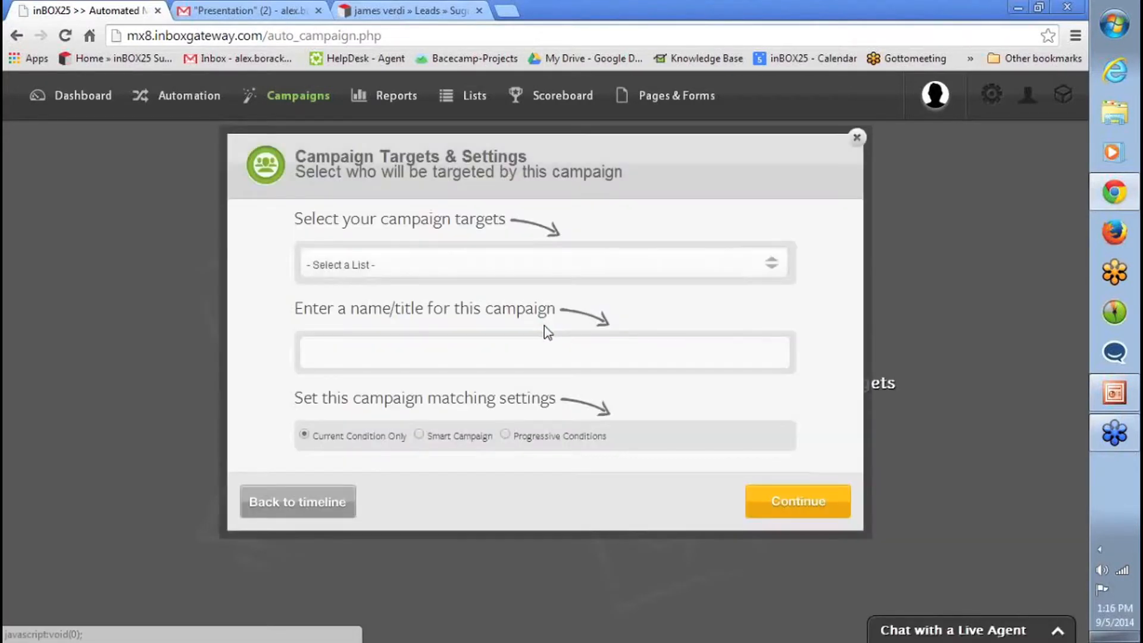
click(387, 263)
click(390, 331)
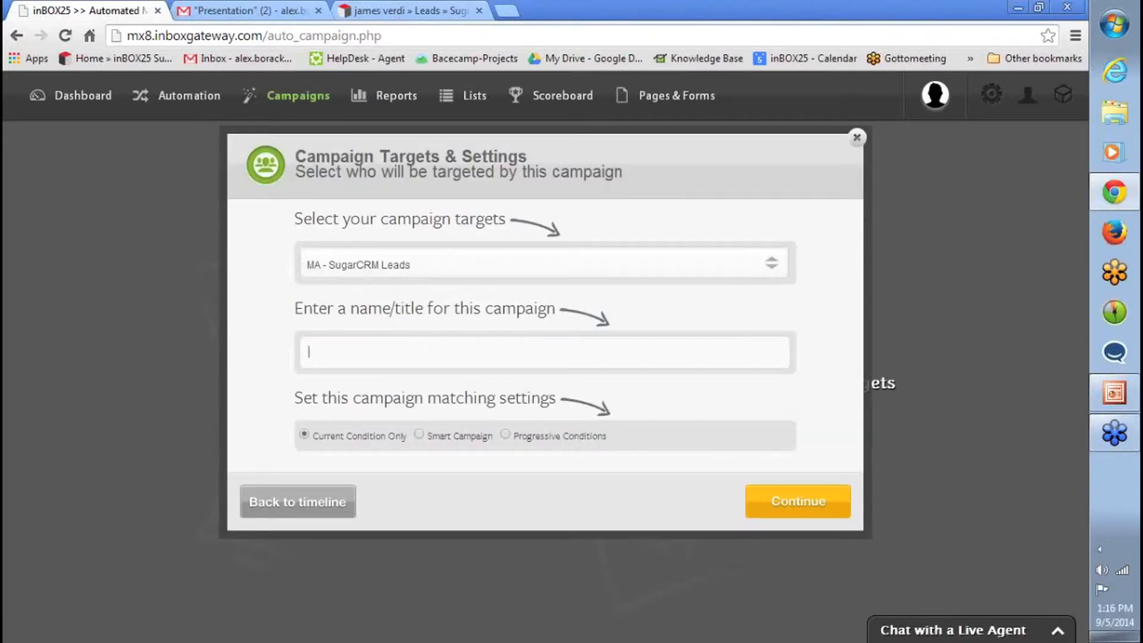
text(Converted on Survey)
click(420, 434)
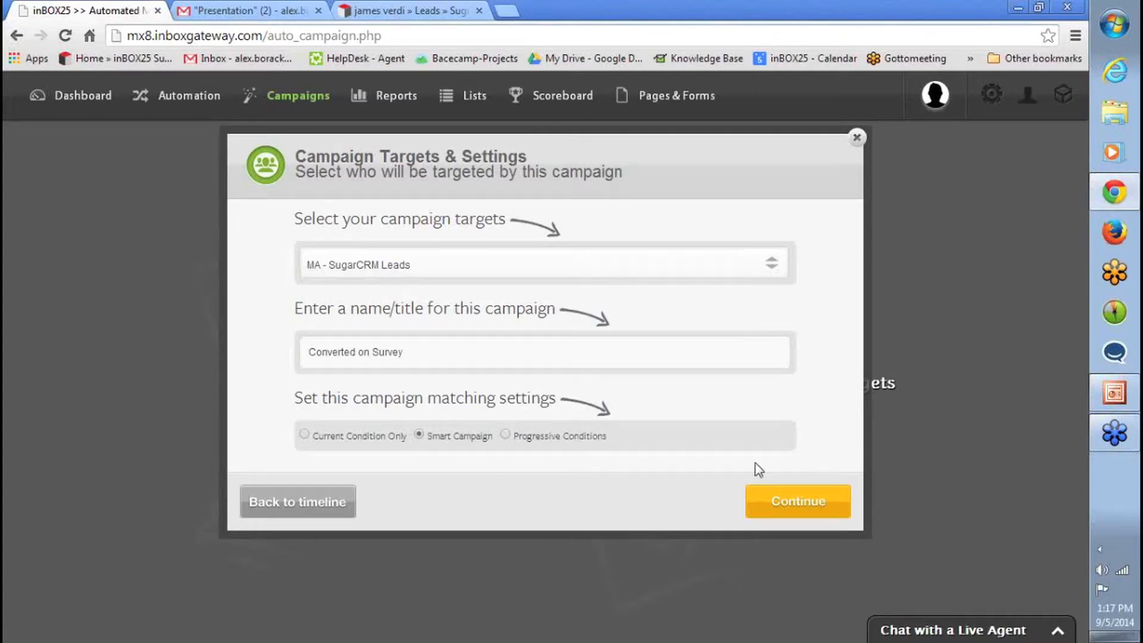
click(796, 507)
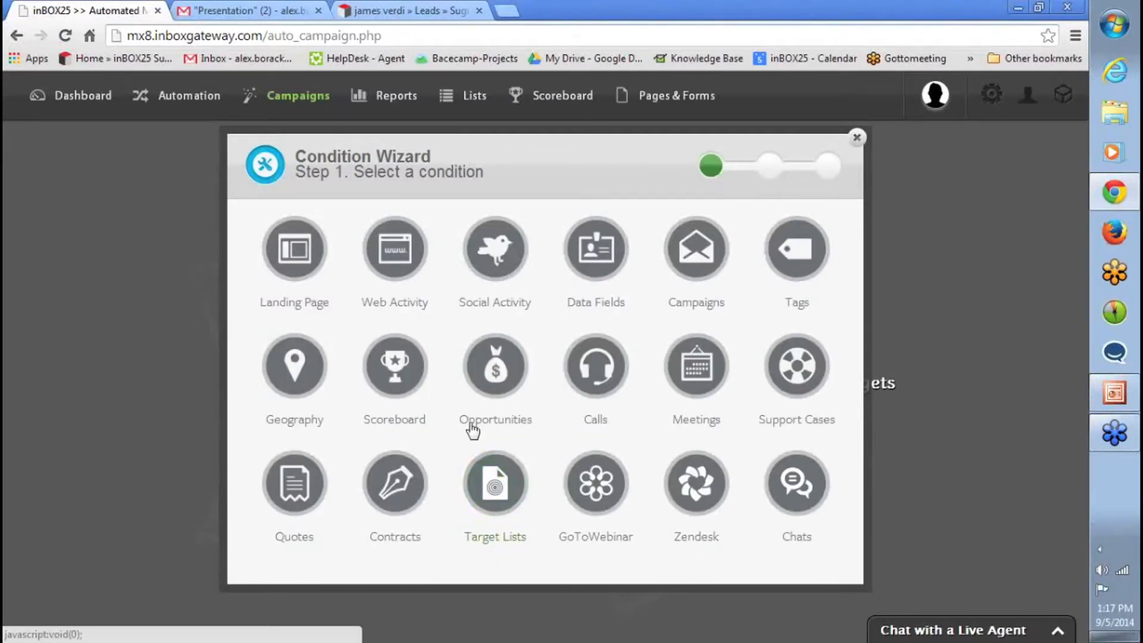
Add a Landing Page condition named "Converted on Survey" for a successful conversion on the Rodney Dangerfield Survey.
click(288, 262)
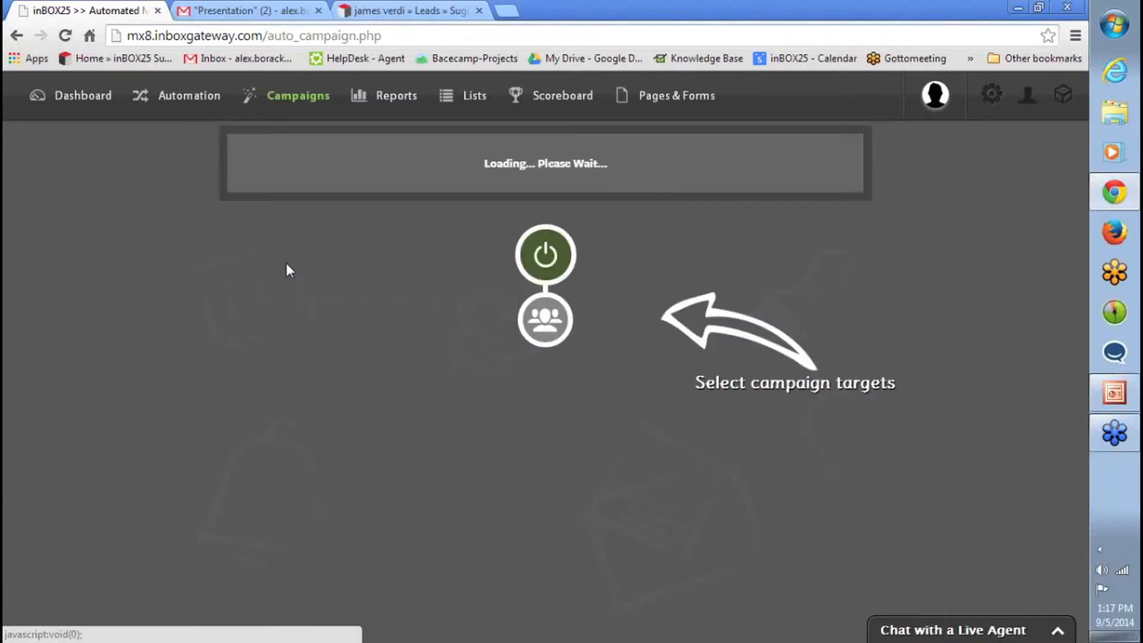
text(Co)
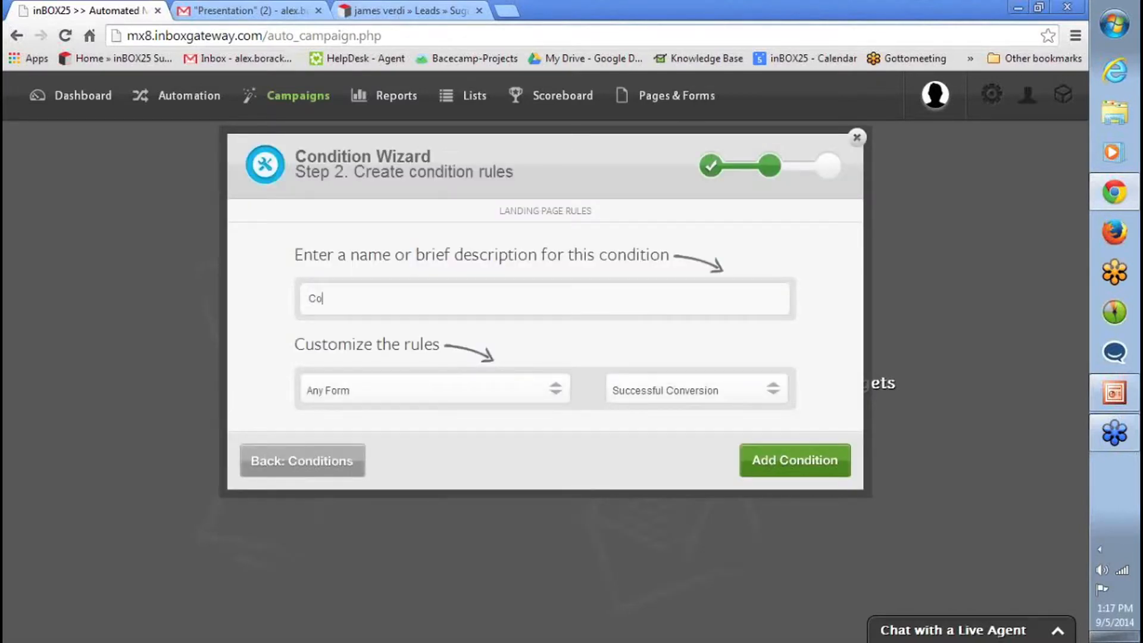
text(nverted on Surwey)
key(BackSpace)
key(BackSpace)
key(BackSpace)
text(vey)
click(391, 388)
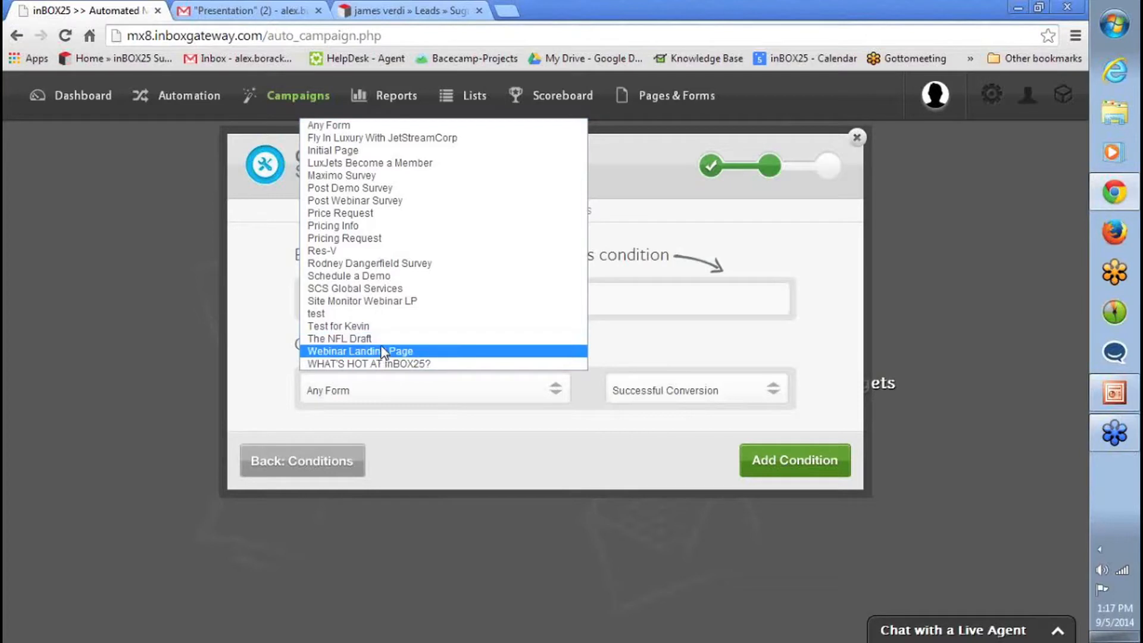
click(367, 266)
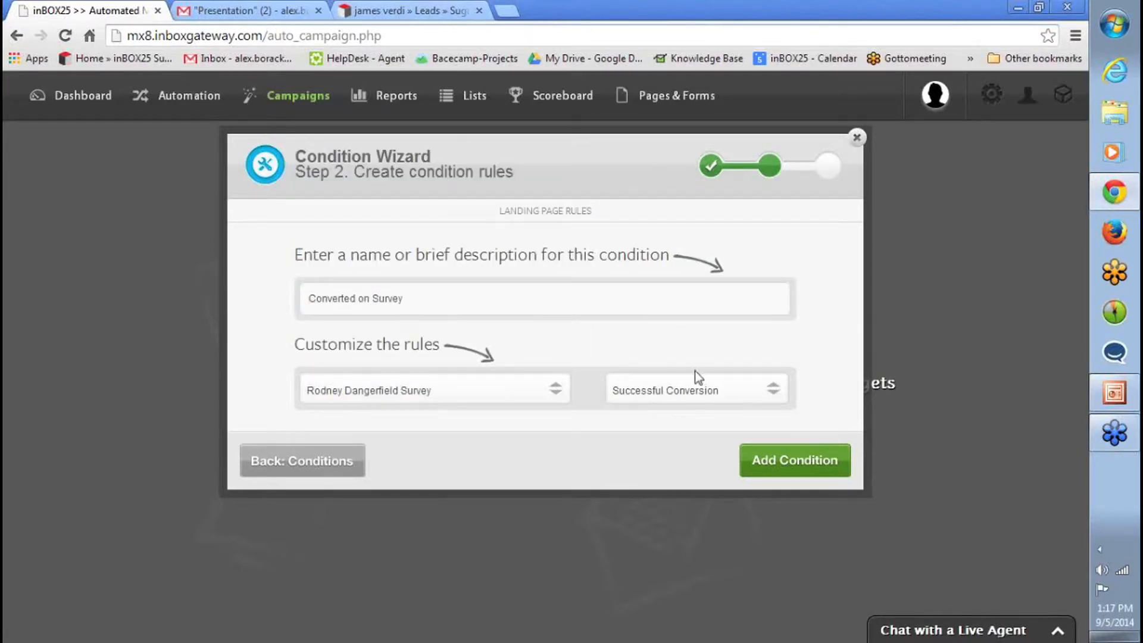
click(798, 461)
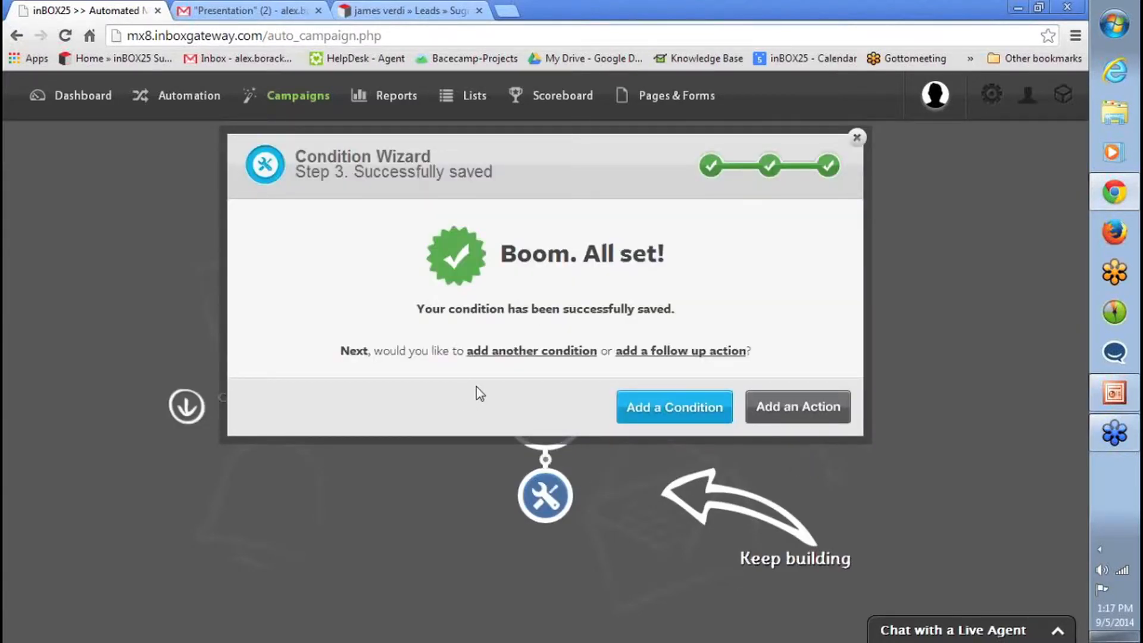
Add an Assign Record action after a 1-minute wait, assigning to the first listed SugarCRM user and naming the action after that assignment.
click(796, 409)
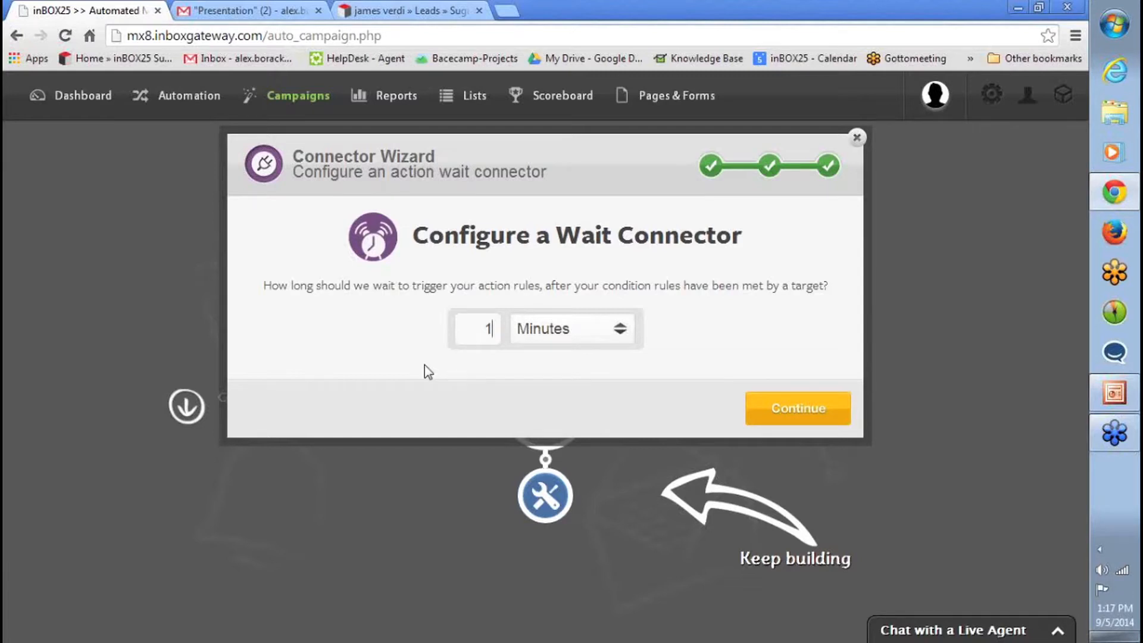
click(794, 406)
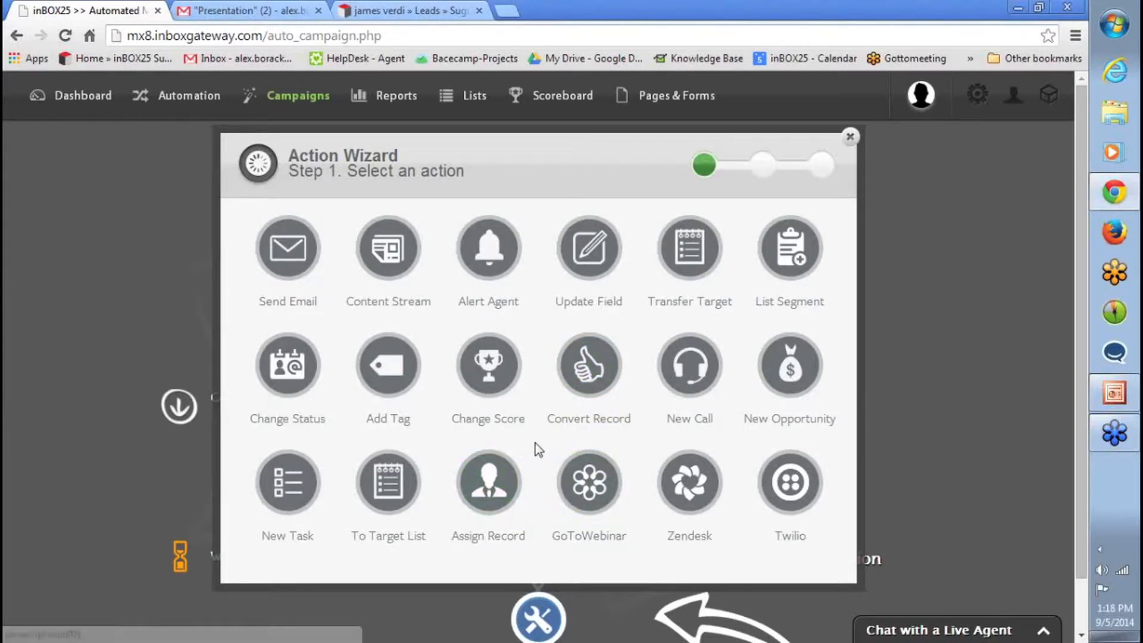
click(491, 473)
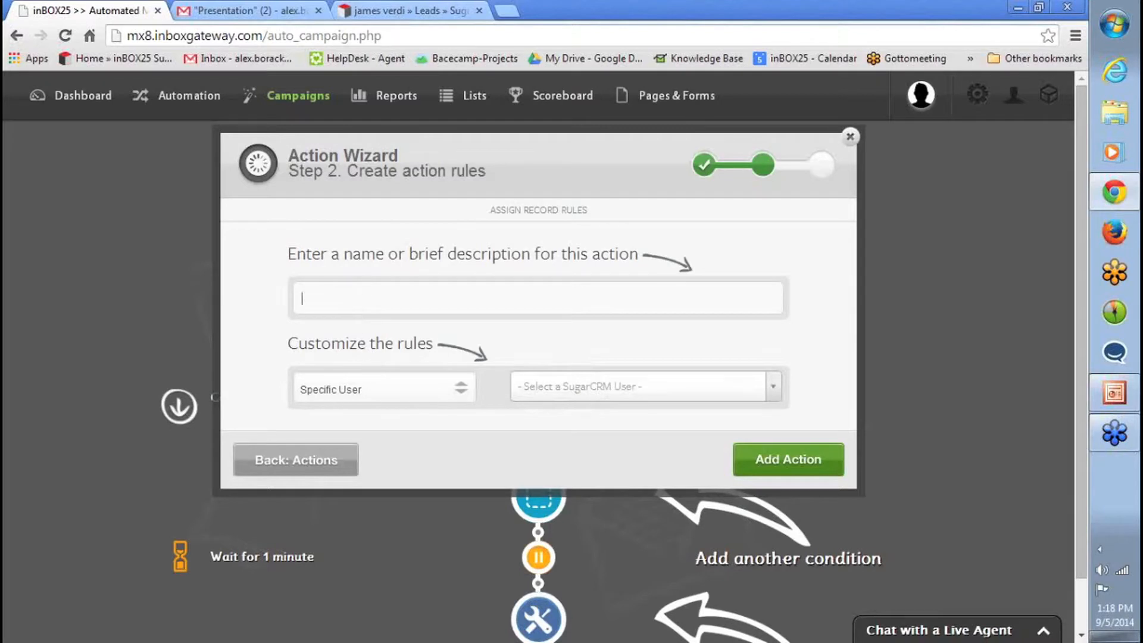
text(Assign)
click(427, 387)
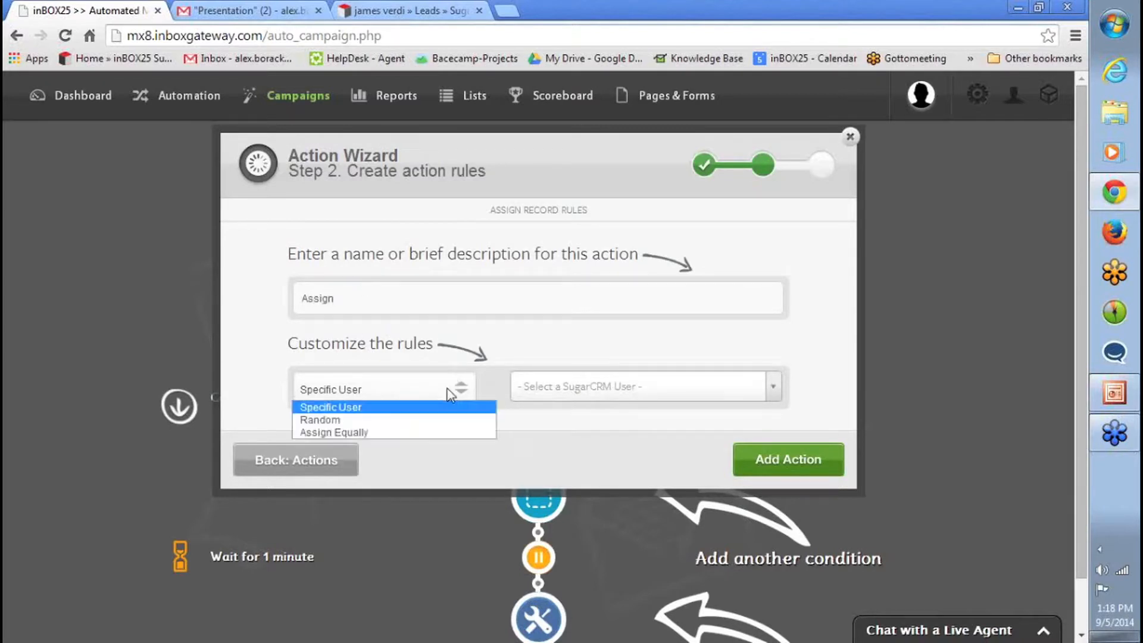
click(371, 408)
click(563, 388)
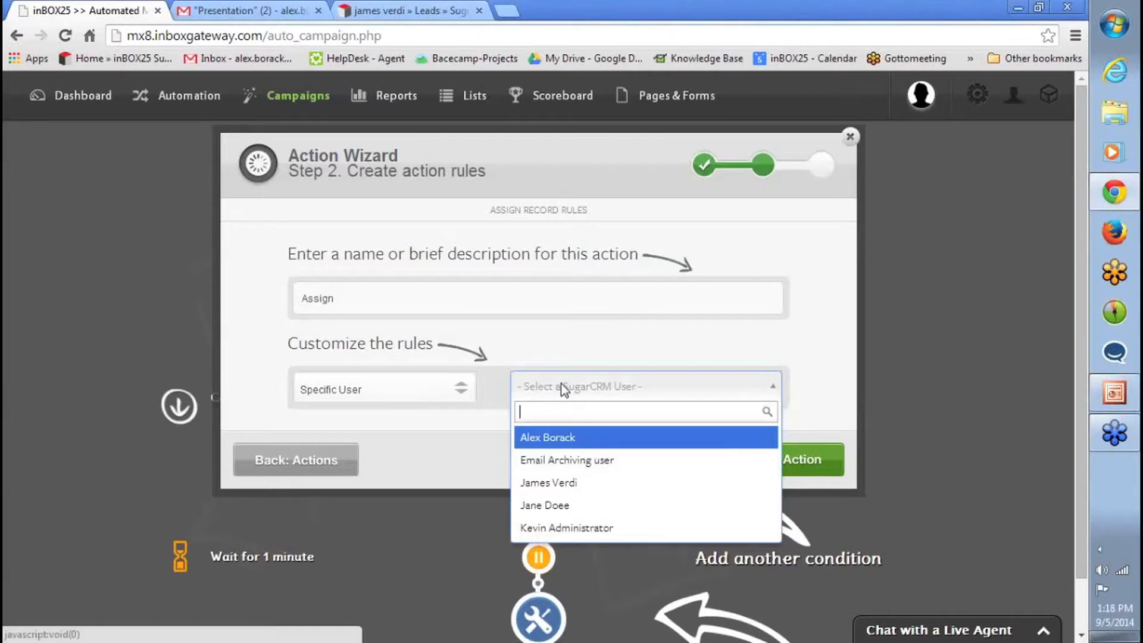
click(543, 442)
click(477, 298)
text(to Alex)
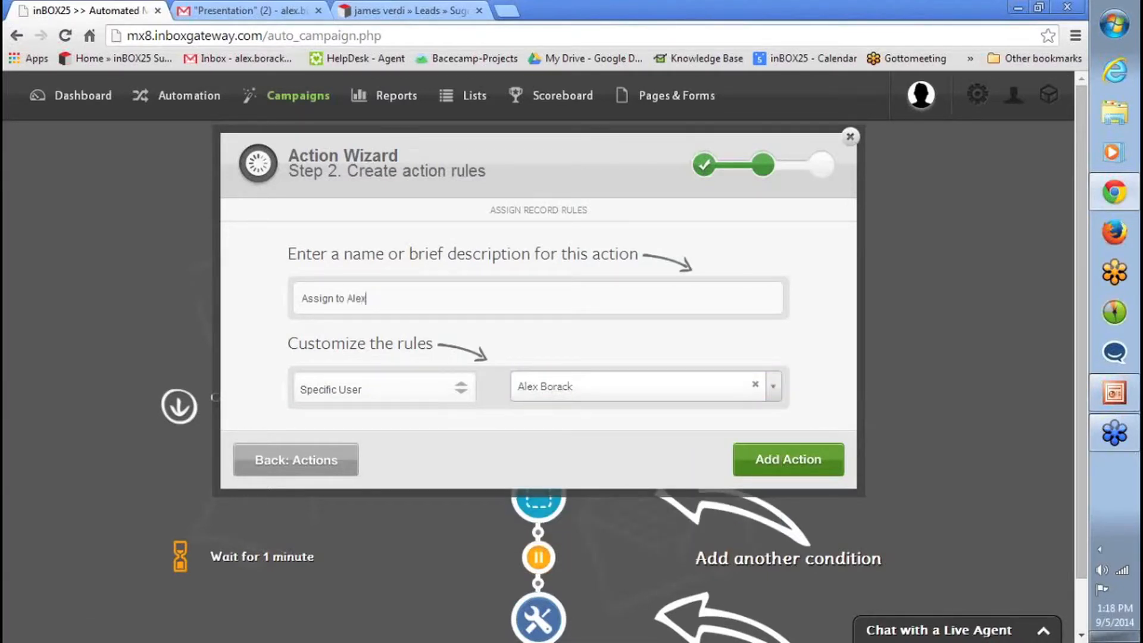
click(780, 458)
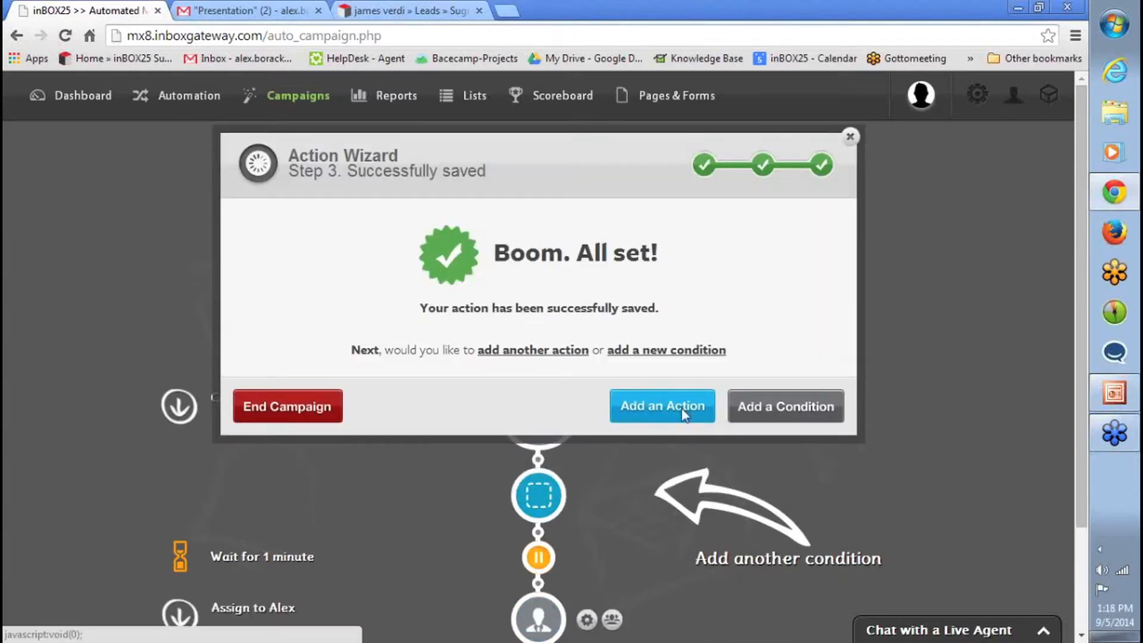
Add an Alert Agent action after a 1-minute wait that emails the assigned SugarCRM record owner, named as an alert to that user.
click(686, 412)
click(486, 327)
text(1)
click(774, 410)
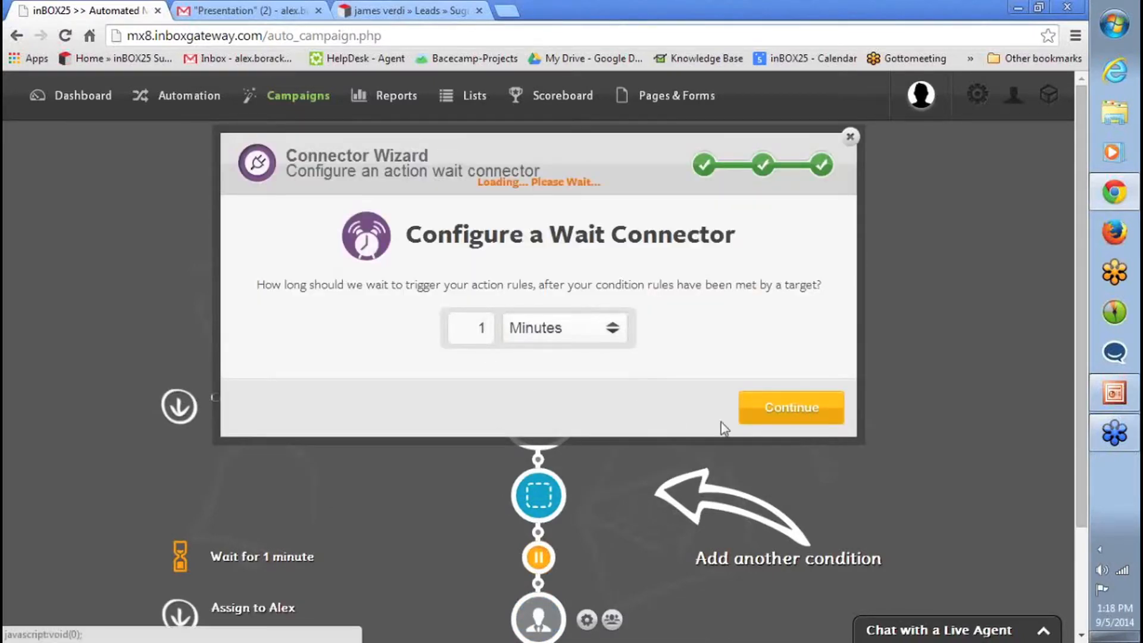
click(488, 248)
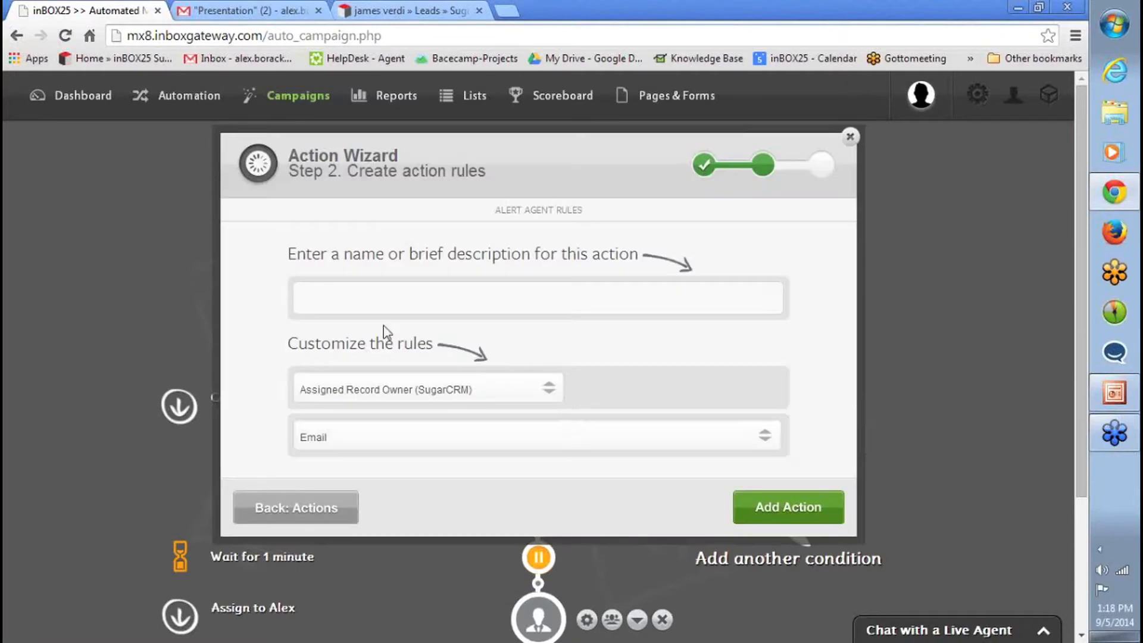
text(Alert Alex)
click(789, 507)
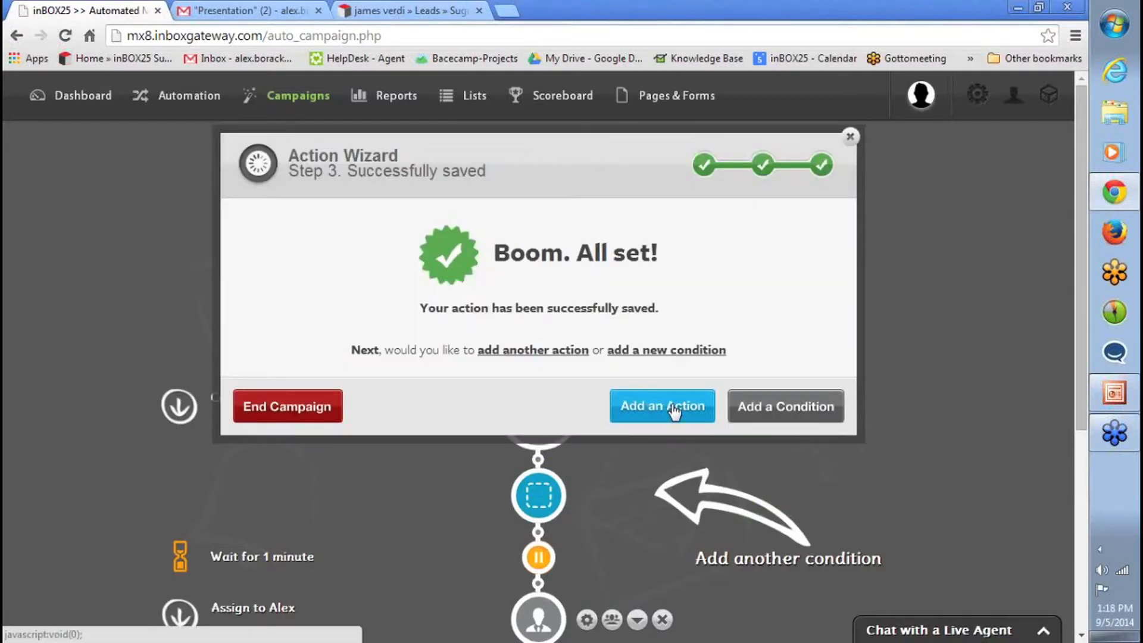
Add a Change Score action after a 1-minute wait, increasing the score by points and named "Add 10 Points".
click(666, 406)
text(1)
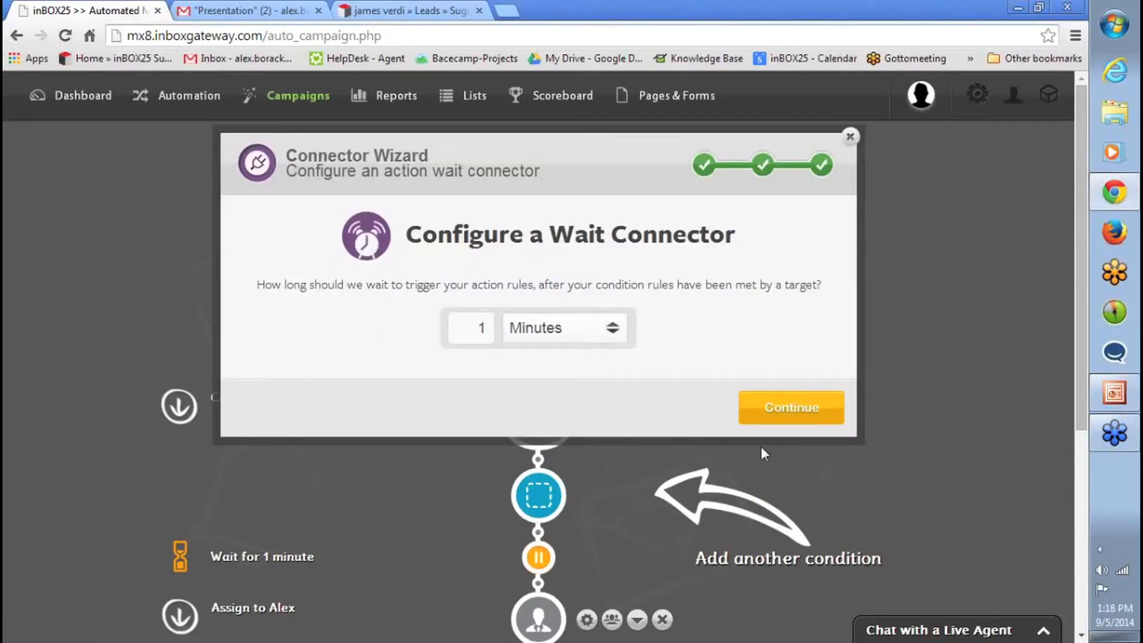
click(774, 414)
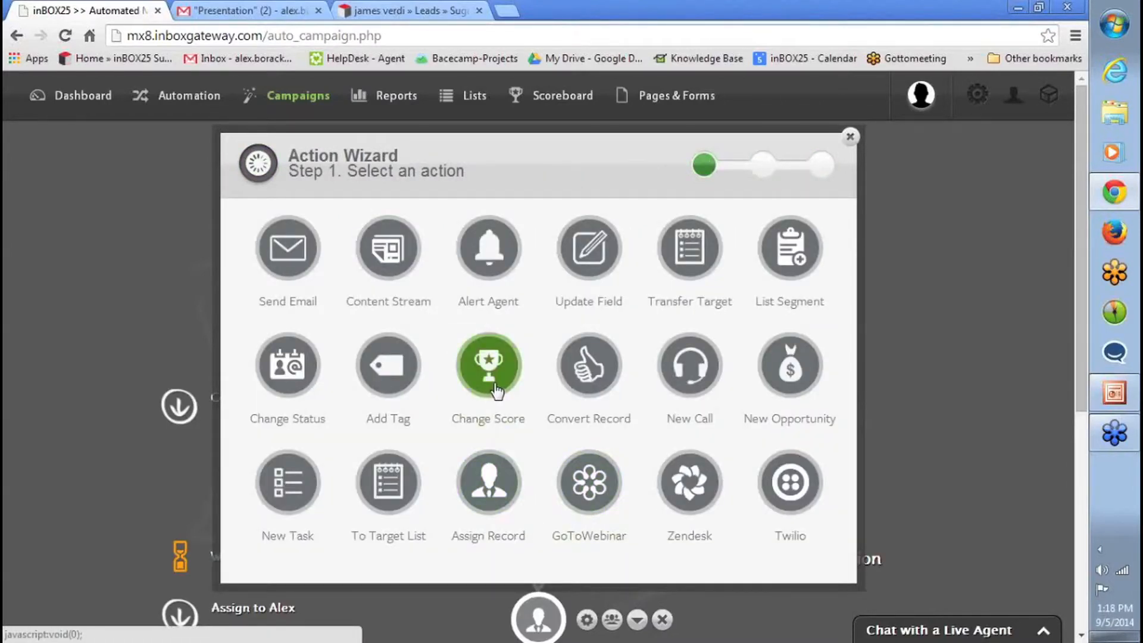
click(488, 364)
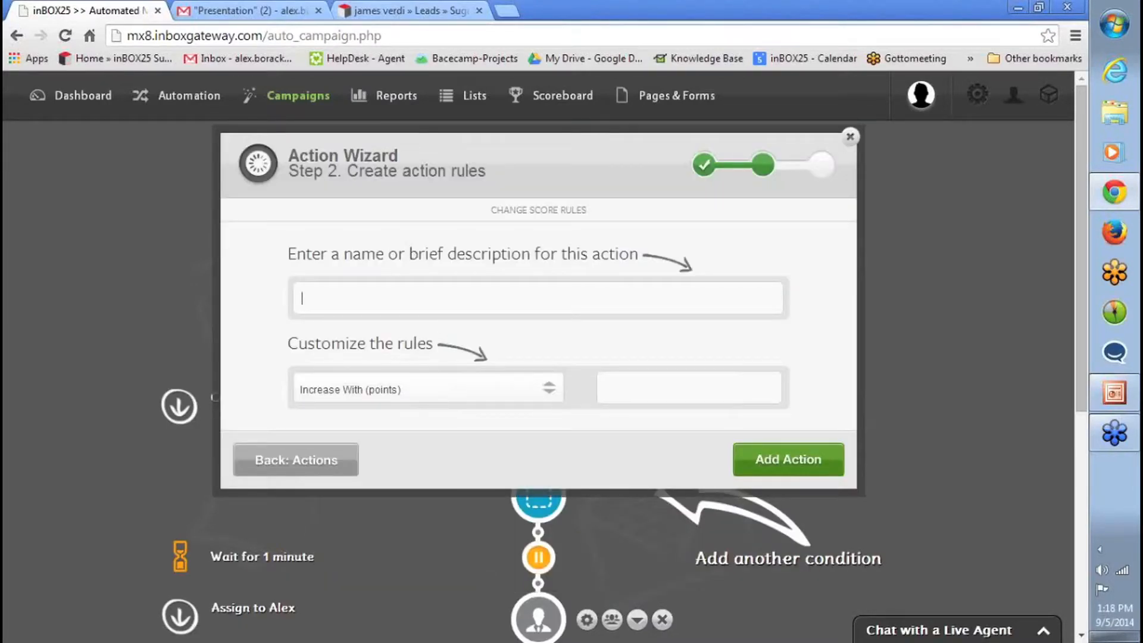
text(Add 10 Points)
click(792, 461)
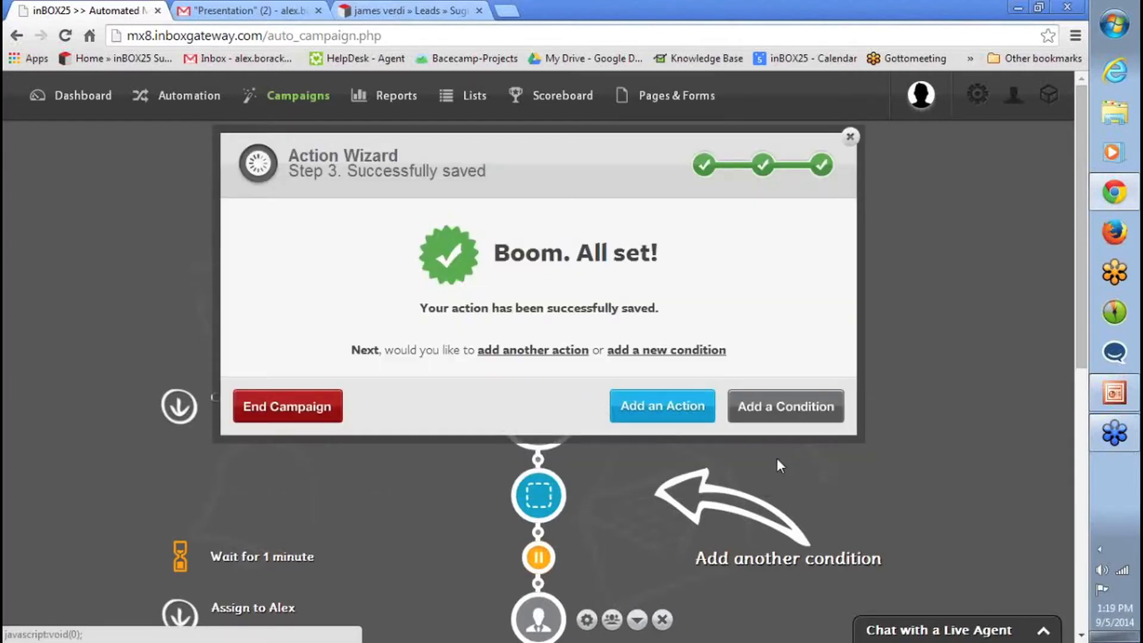
Add an Add Tag action after a 1-minute wait, named Add Tag "Converted on Survey", with the tag "Converted on Survey".
click(670, 420)
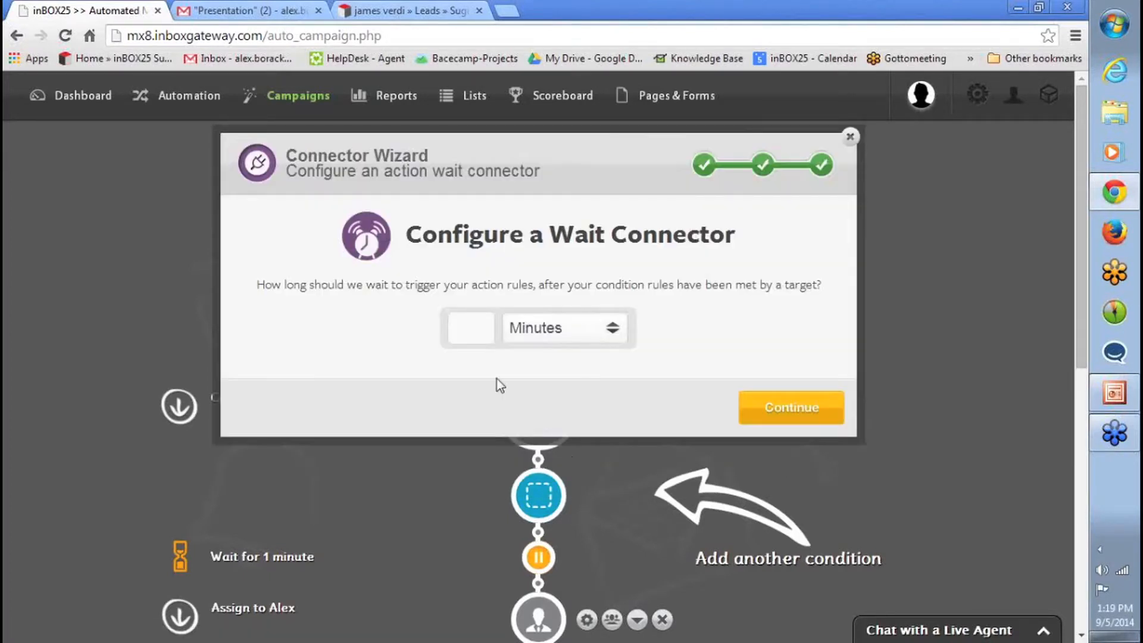
click(499, 344)
text(1)
click(794, 419)
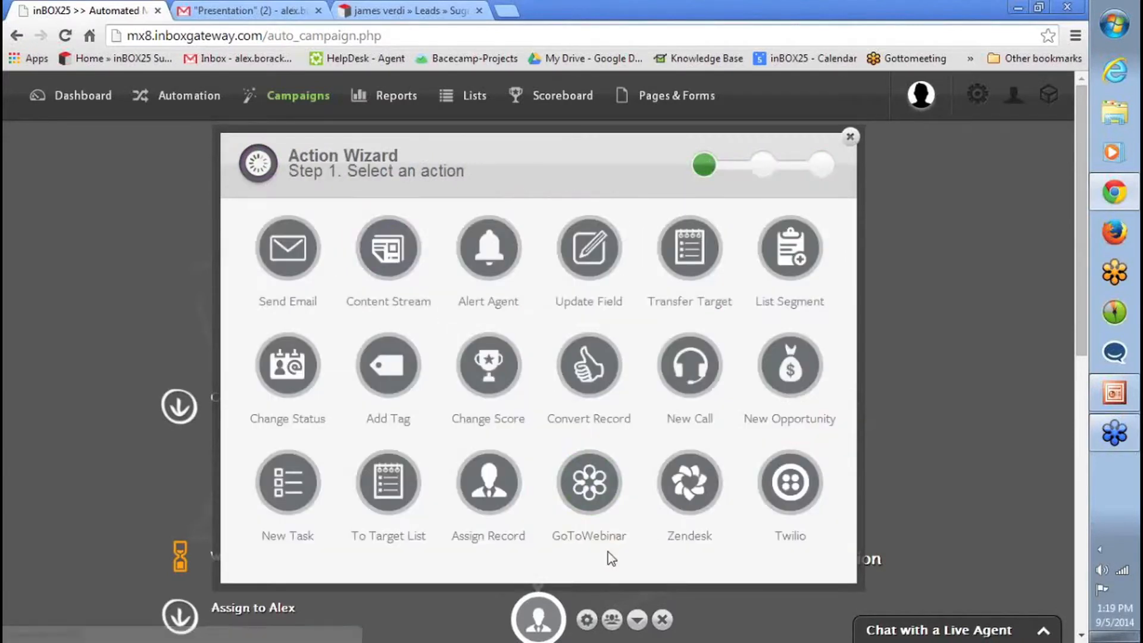
click(388, 378)
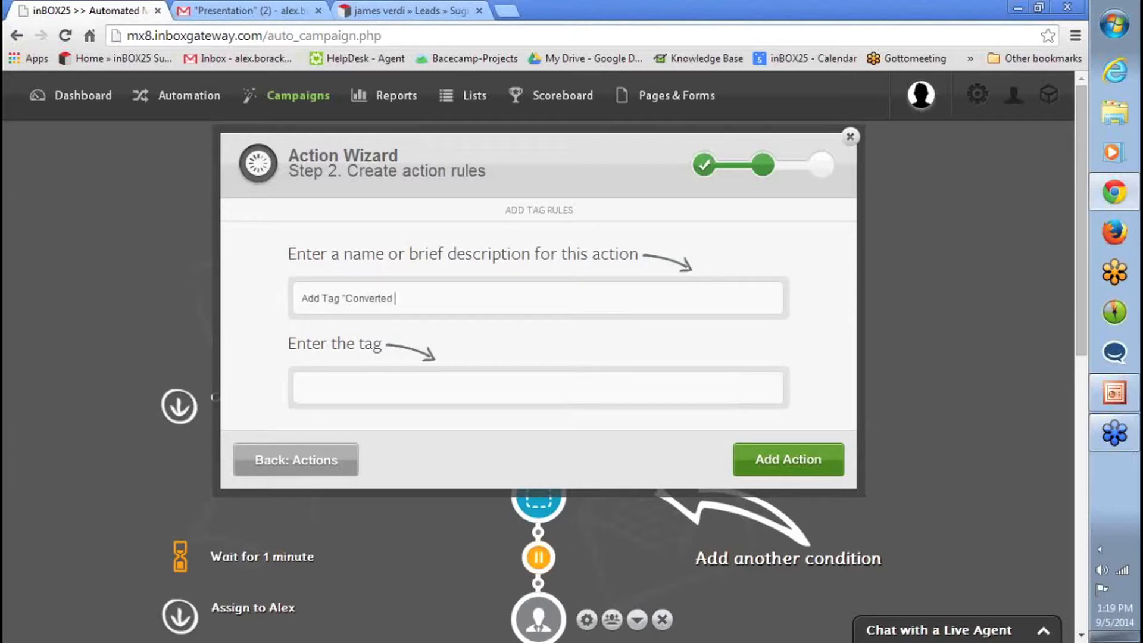
text(on S)
text(Converted on Sur)
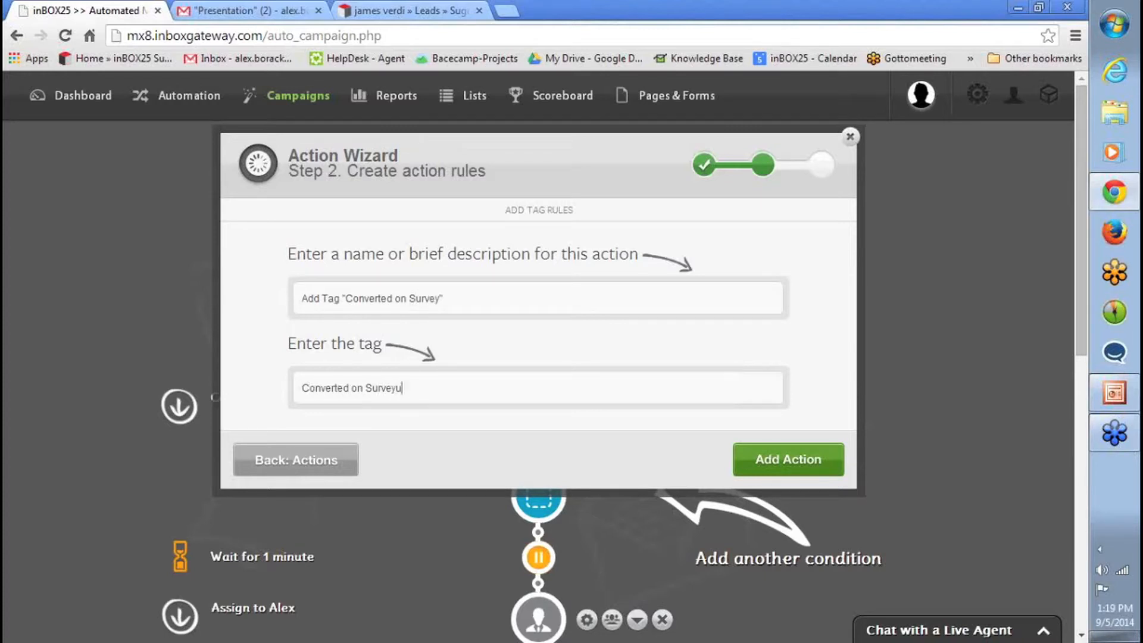
text(veyu)
key(BackSpace)
click(803, 461)
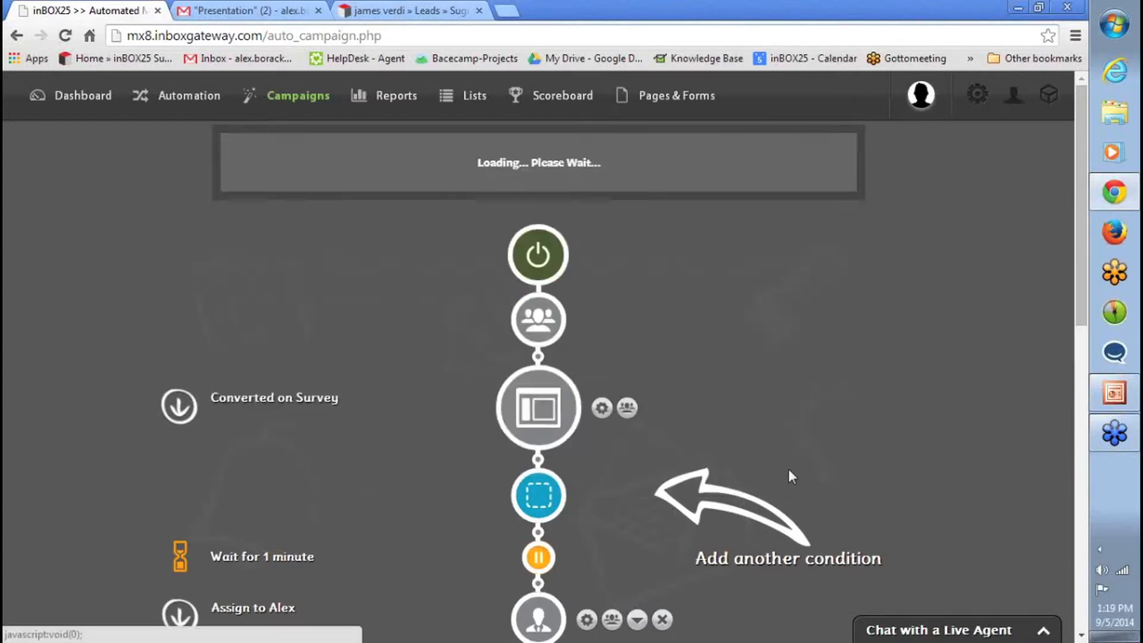
Create a New Task action after a 1-minute wait and name it "Setup a Call with Record".
click(632, 420)
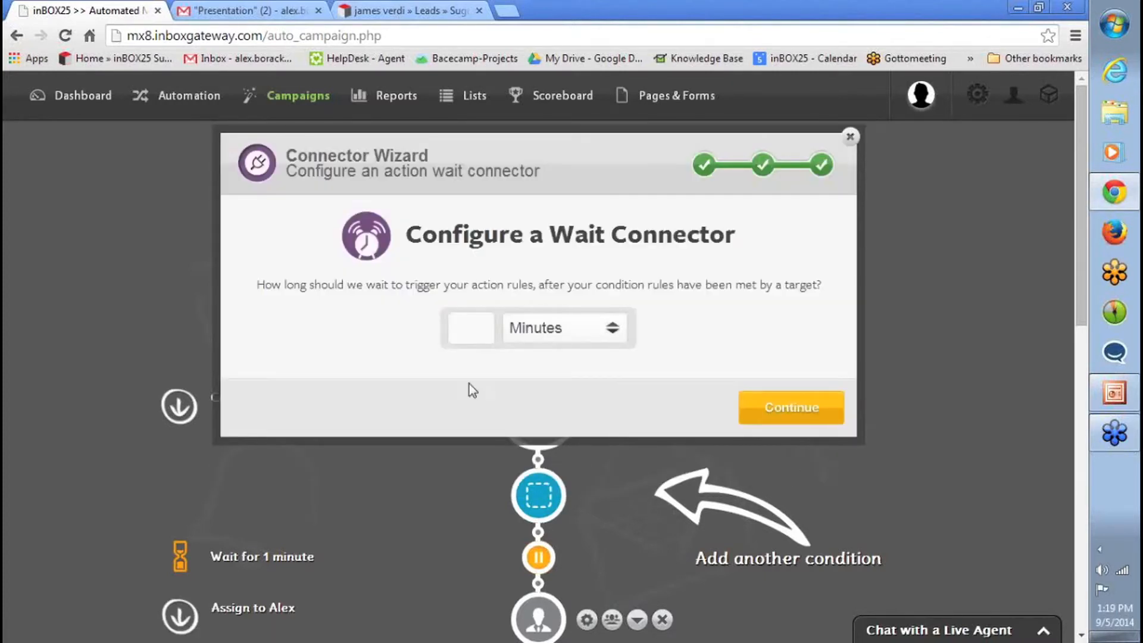
click(470, 328)
text(1)
click(743, 405)
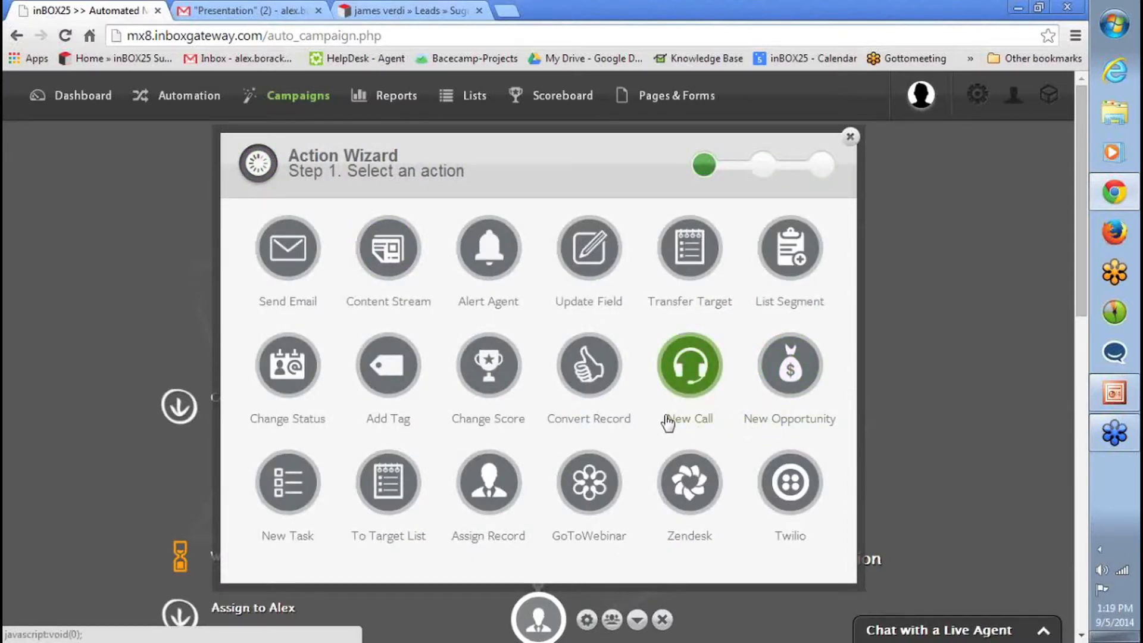
click(280, 491)
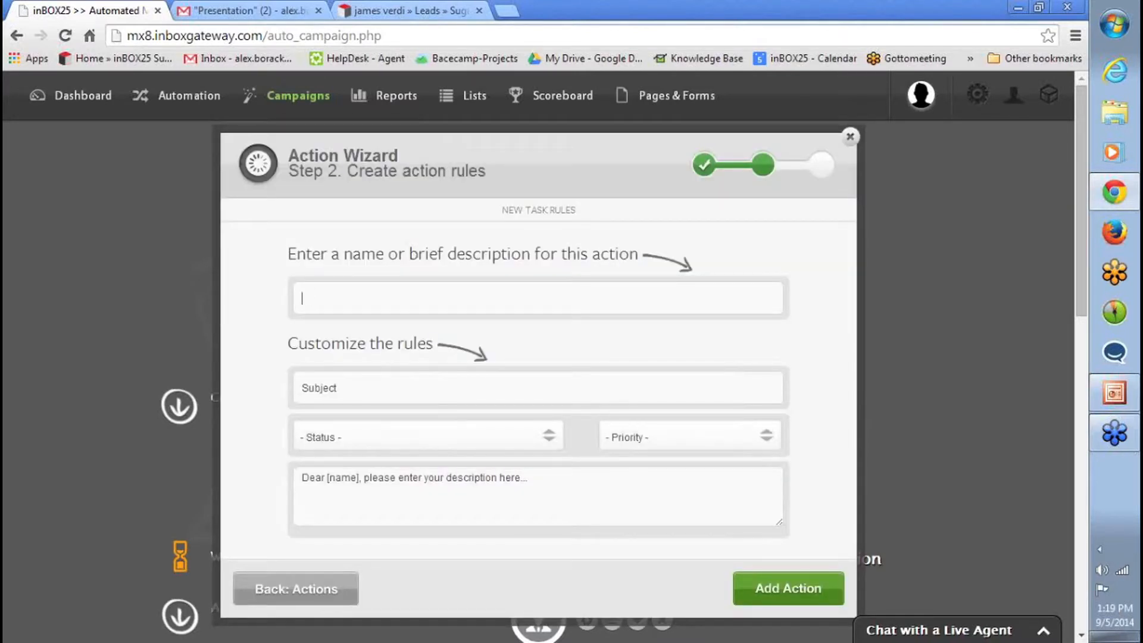
text(Setup a Call with Record)
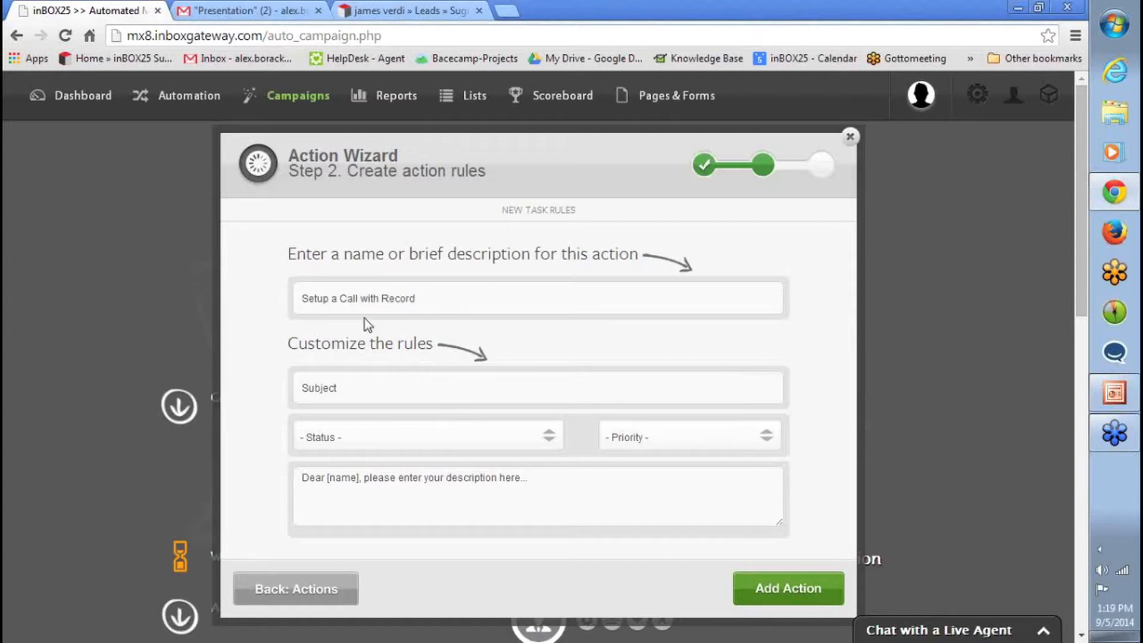
Set the task's subject to "Setup a Call", its status to Not Started and its priority to Low.
click(389, 386)
text(Setup a Call)
click(447, 438)
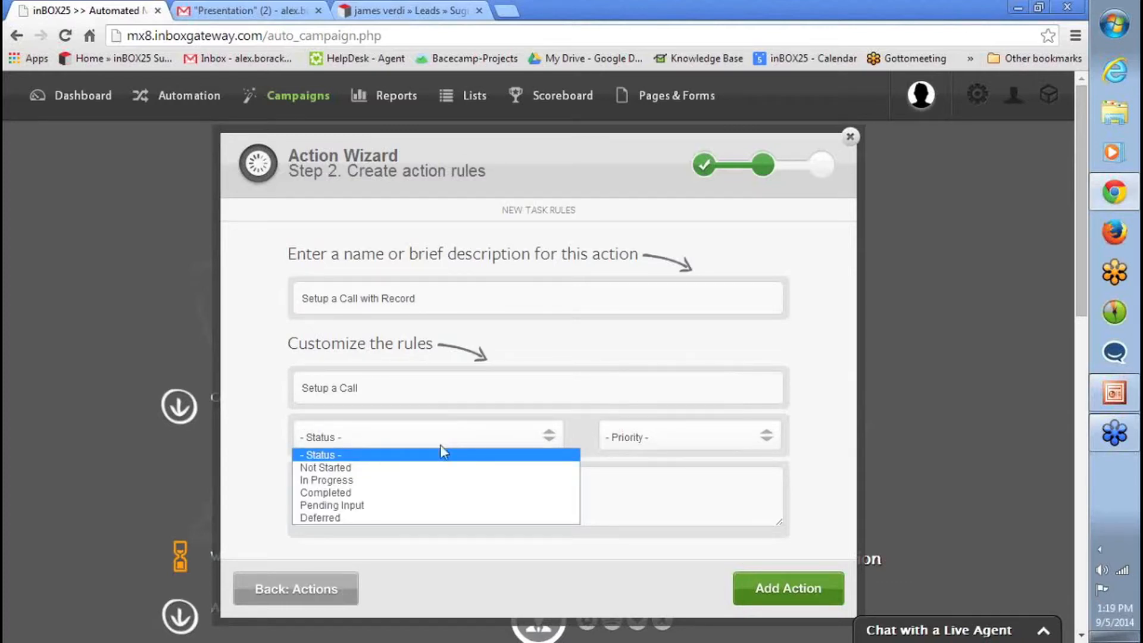
click(336, 470)
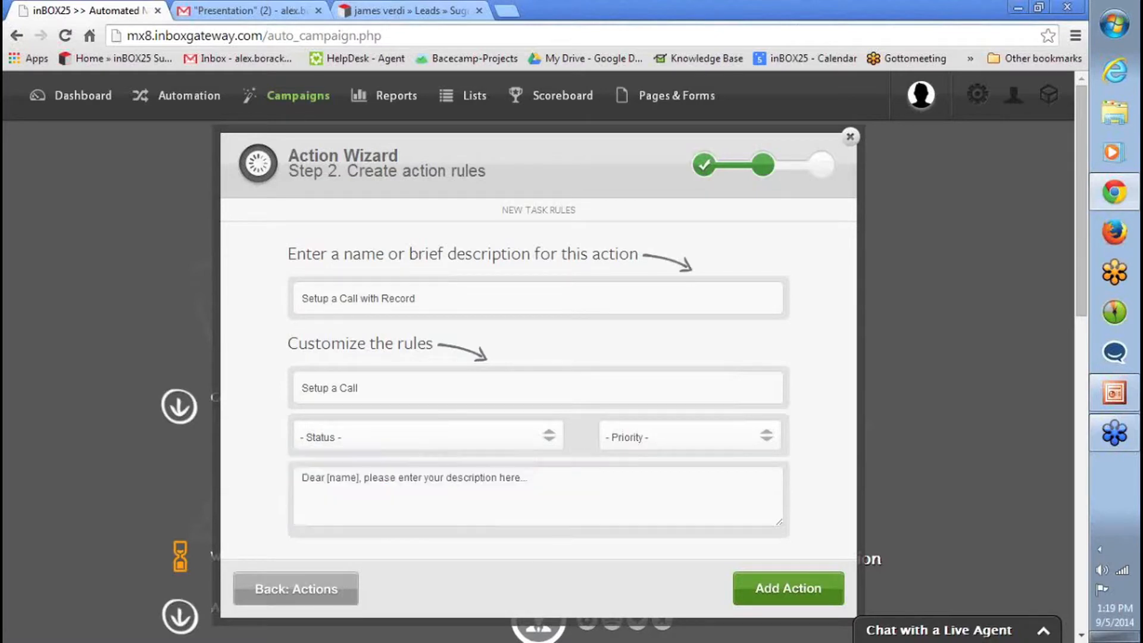
click(631, 436)
click(634, 494)
Describe the task as "Please schedule a call with this record. They have converted on our Survey." and save the action.
click(310, 478)
text(P)
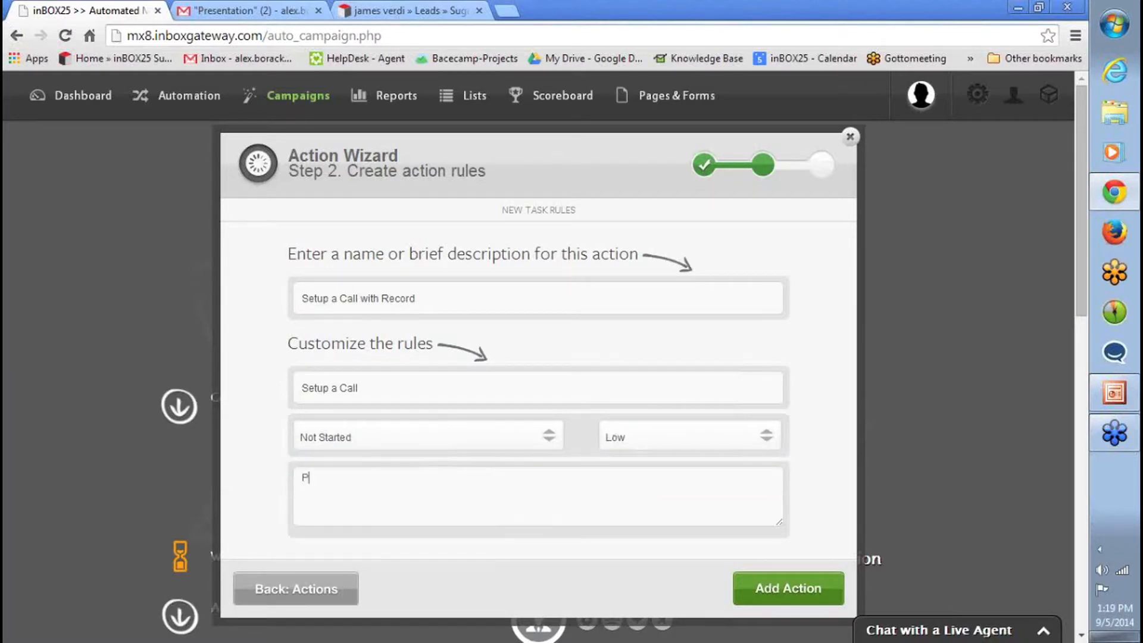
text(lease schedule a call wit)
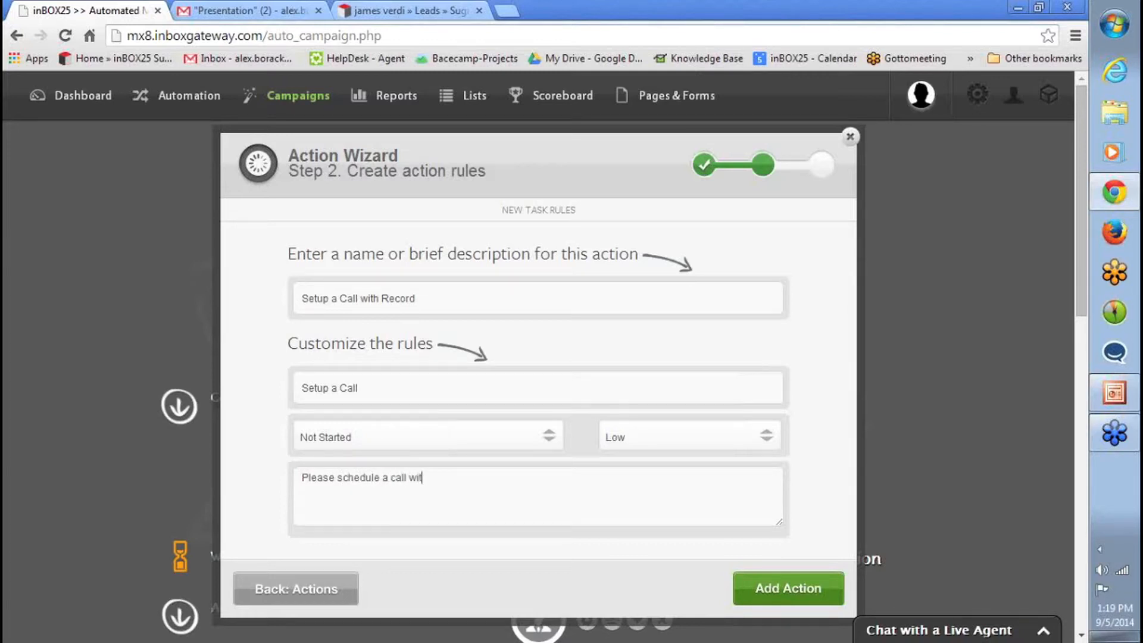
text(h this record. They have converte)
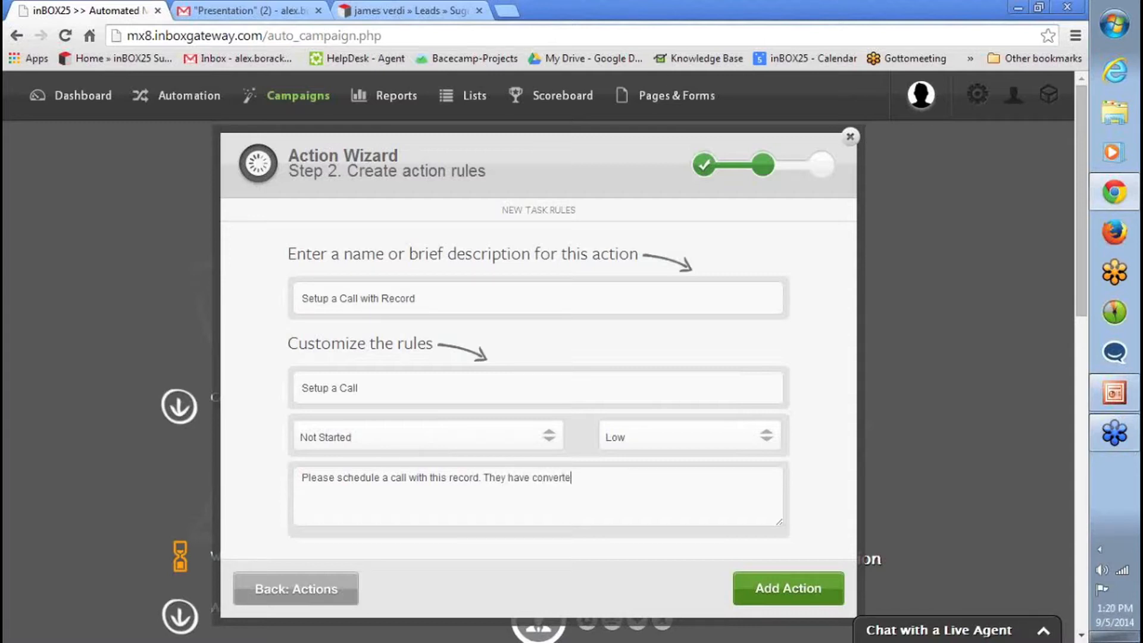
text(d on our Survey.)
click(797, 590)
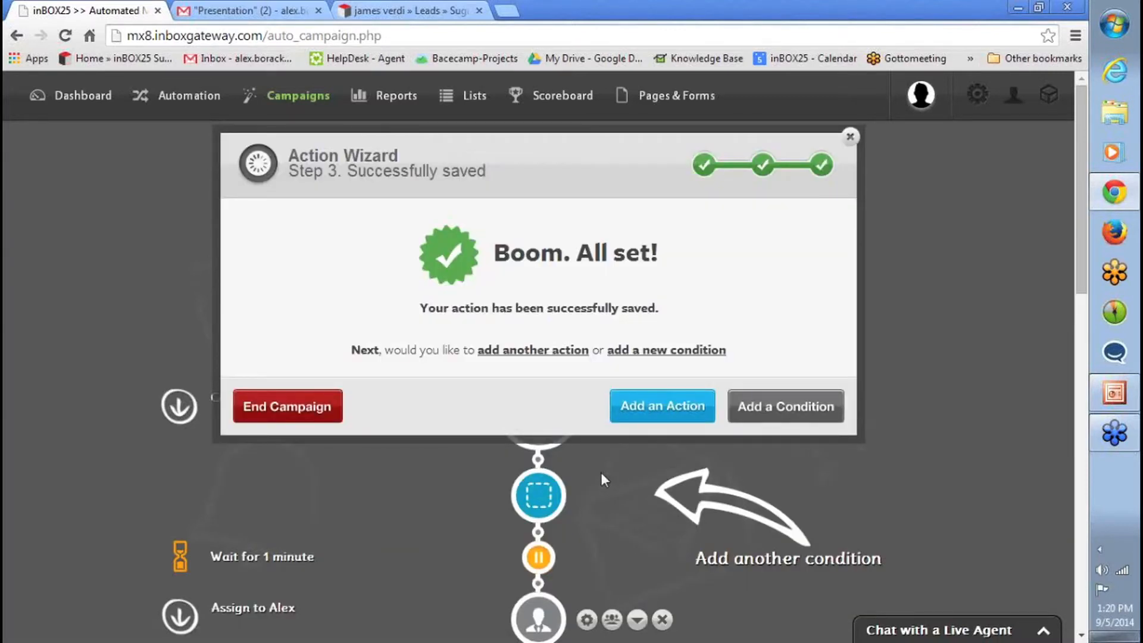
Add a To Target List action after a 1-minute wait for New Leads to Nurture, named "Add to New Leads to Nurture Target List".
click(644, 411)
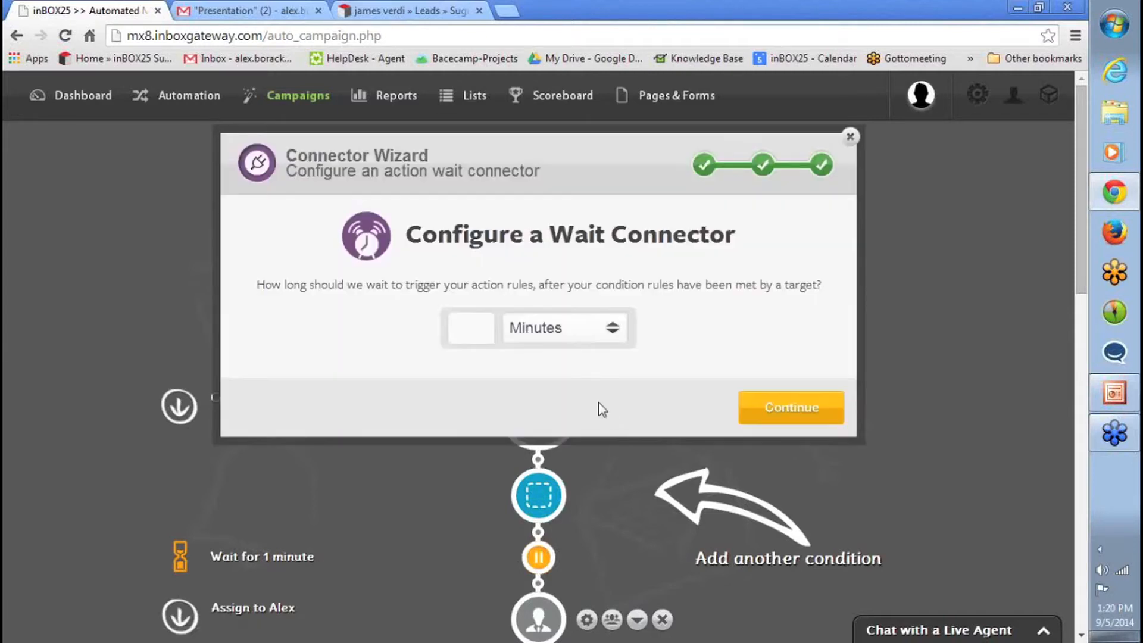
text(1)
click(743, 410)
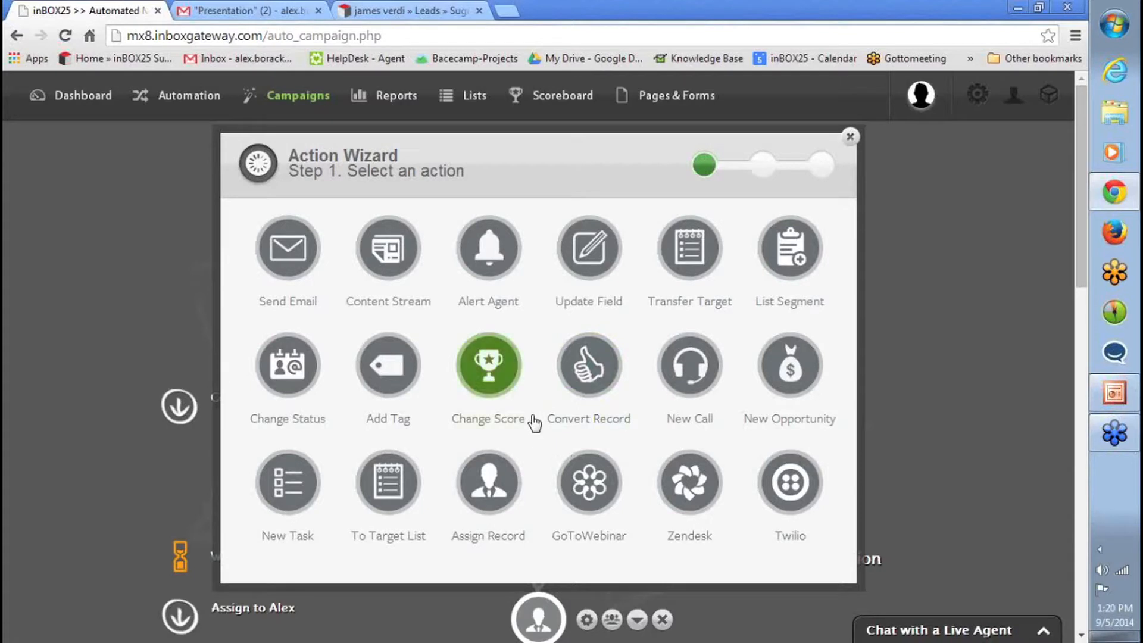
click(421, 488)
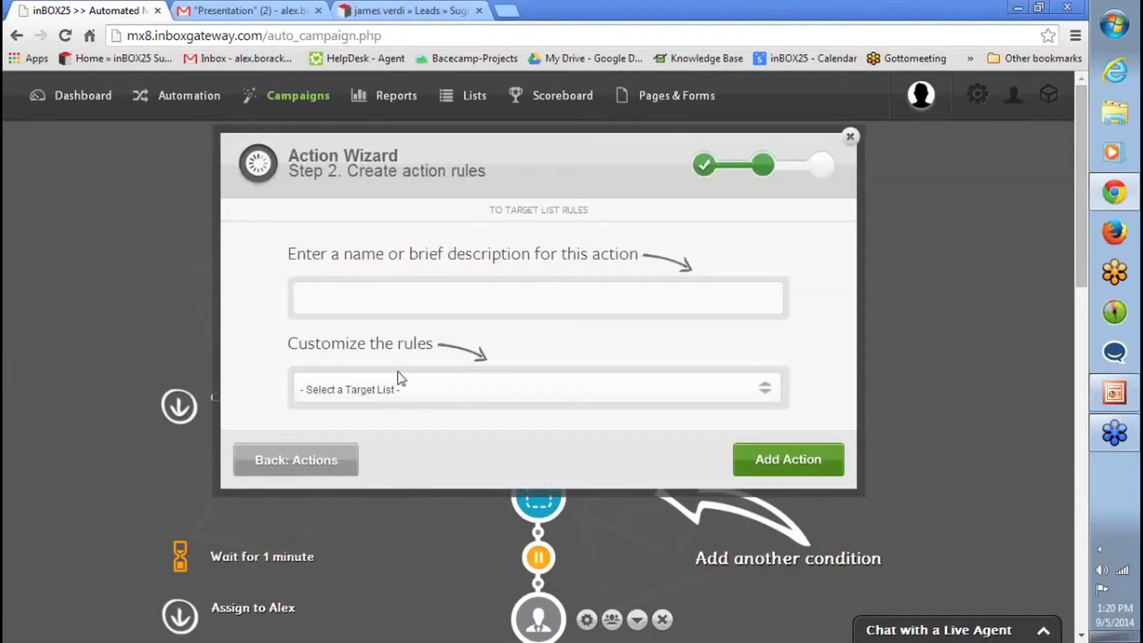
click(394, 390)
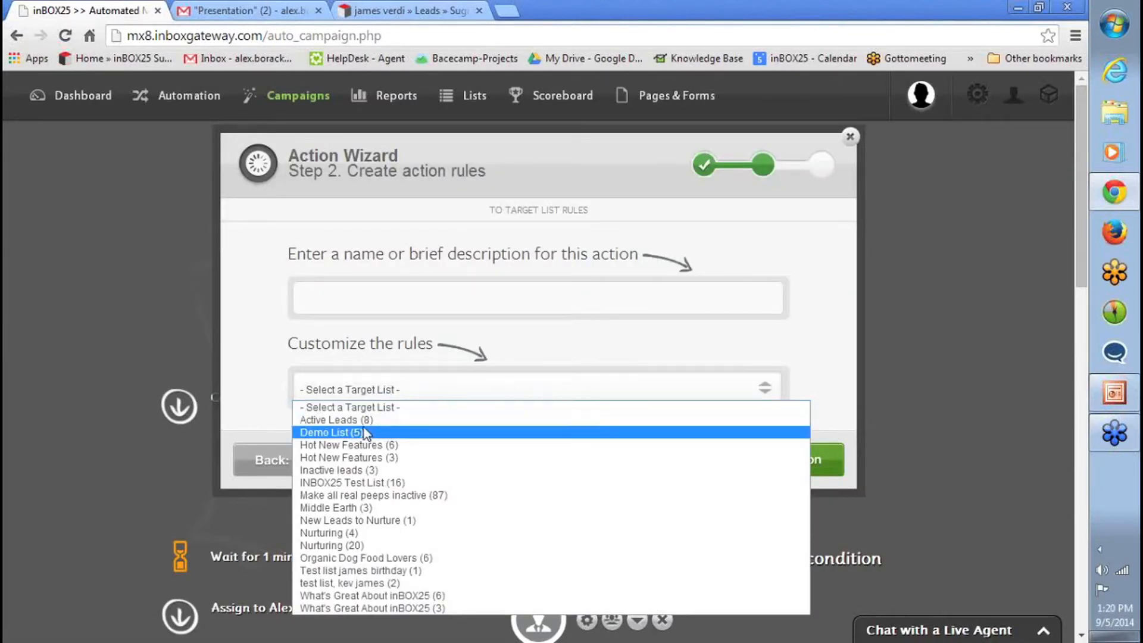
click(365, 522)
click(372, 297)
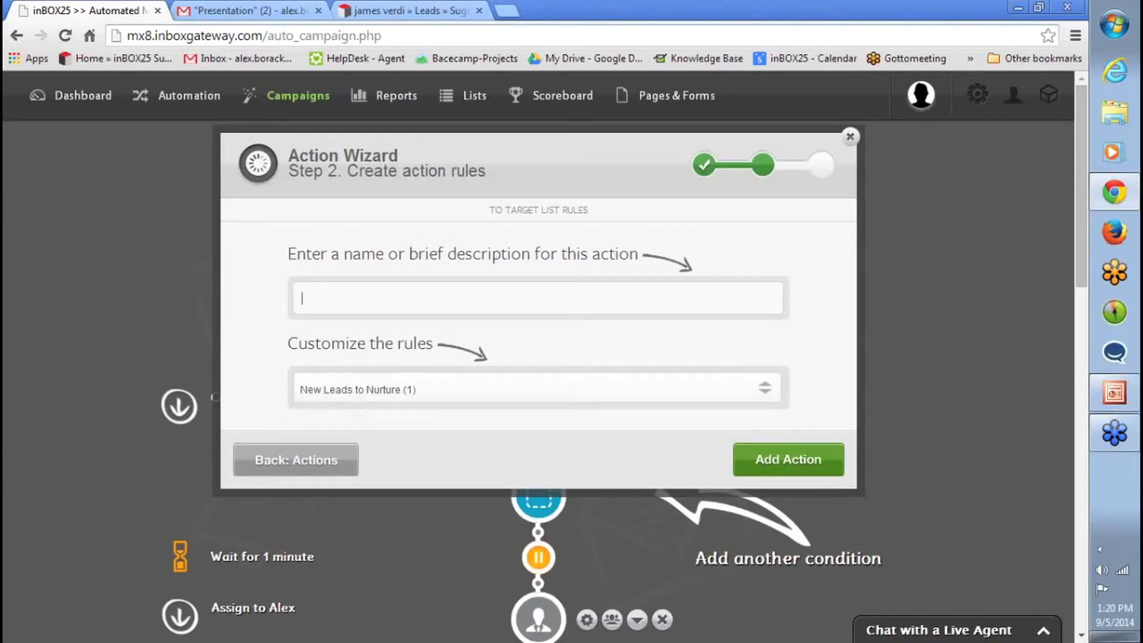
text(Add to New Leads to Nu)
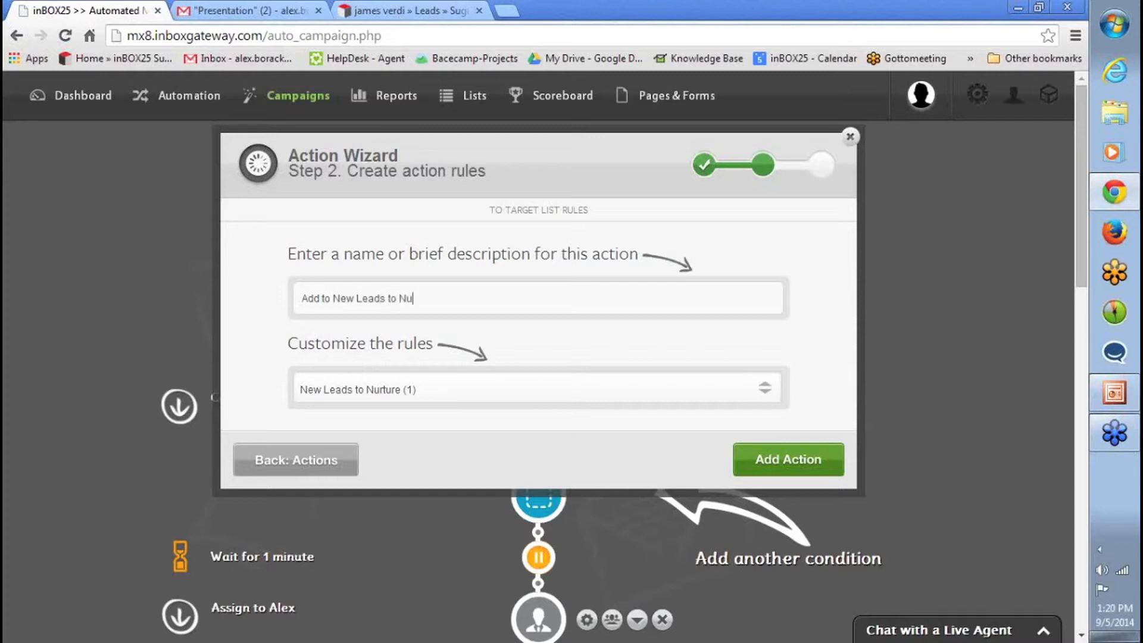
text(rture Target List)
click(815, 459)
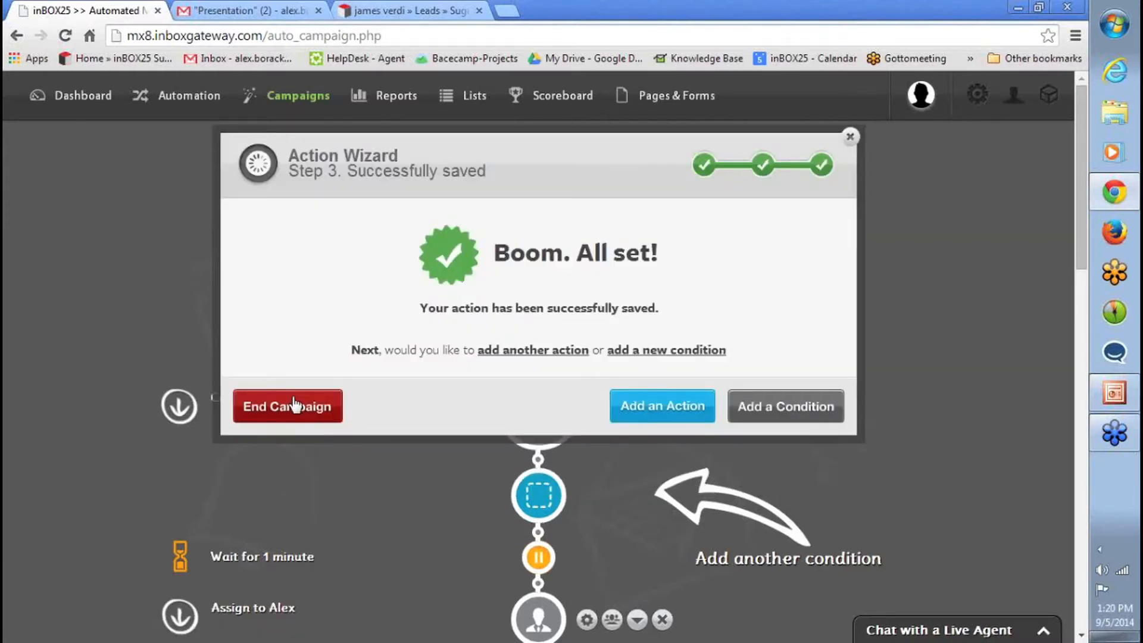
End the campaign's workflow and activate "Converted on Survey" in the Automated Campaigns manager.
click(293, 404)
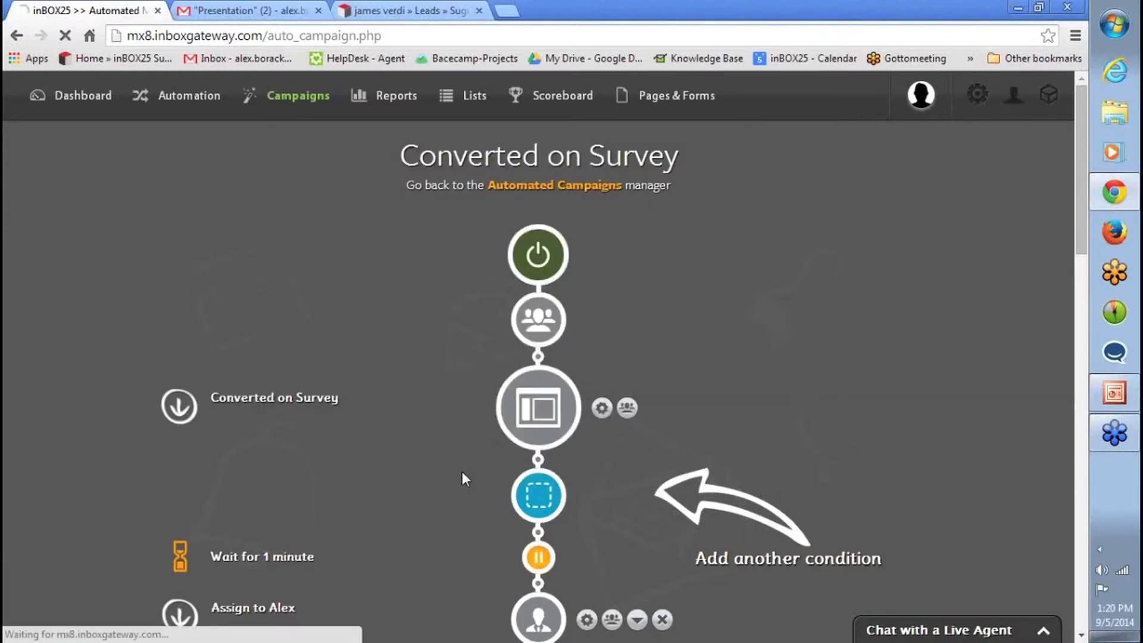
scroll(456, 422, down, 10)
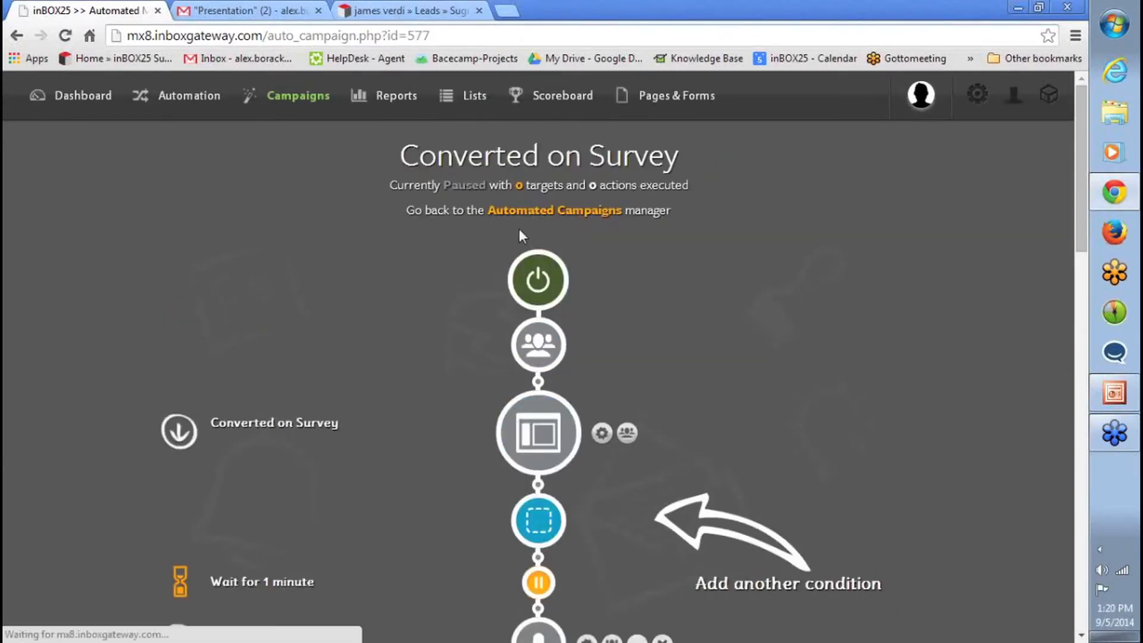
click(517, 210)
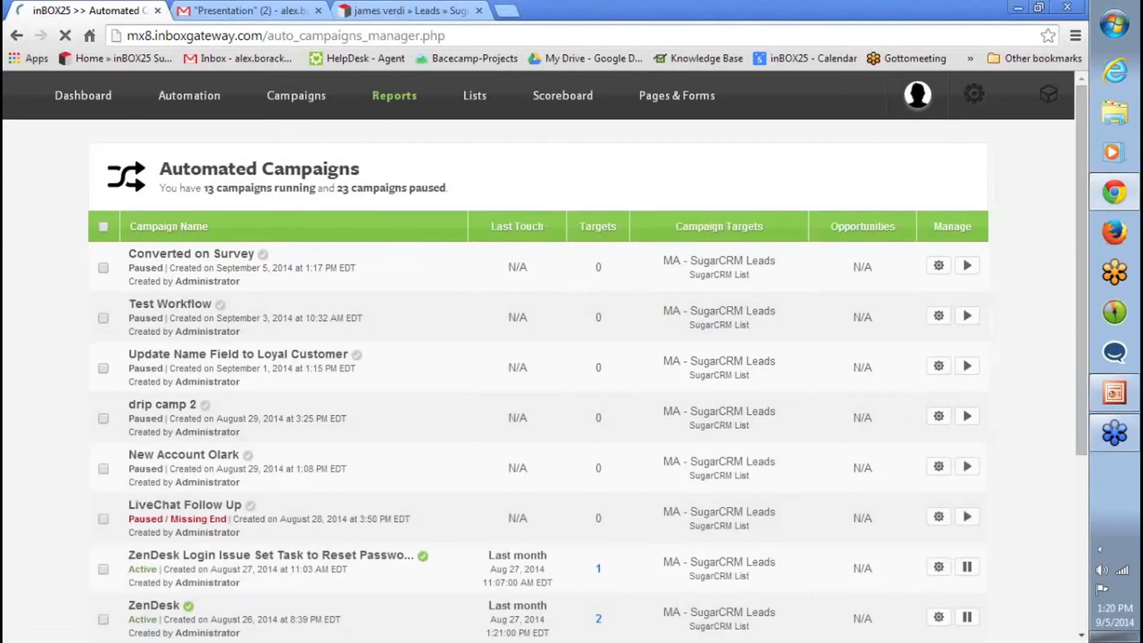
click(968, 266)
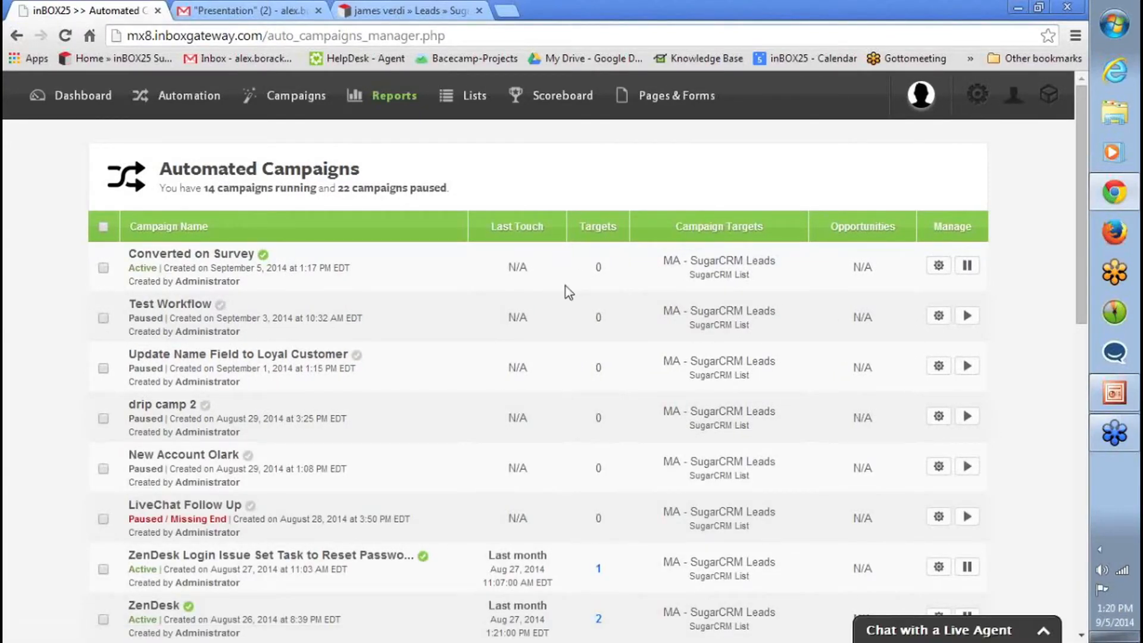
Review the "Converted on Survey" campaign's timeline from its survey condition through all follow-up actions to the workflow's end.
click(939, 266)
click(939, 291)
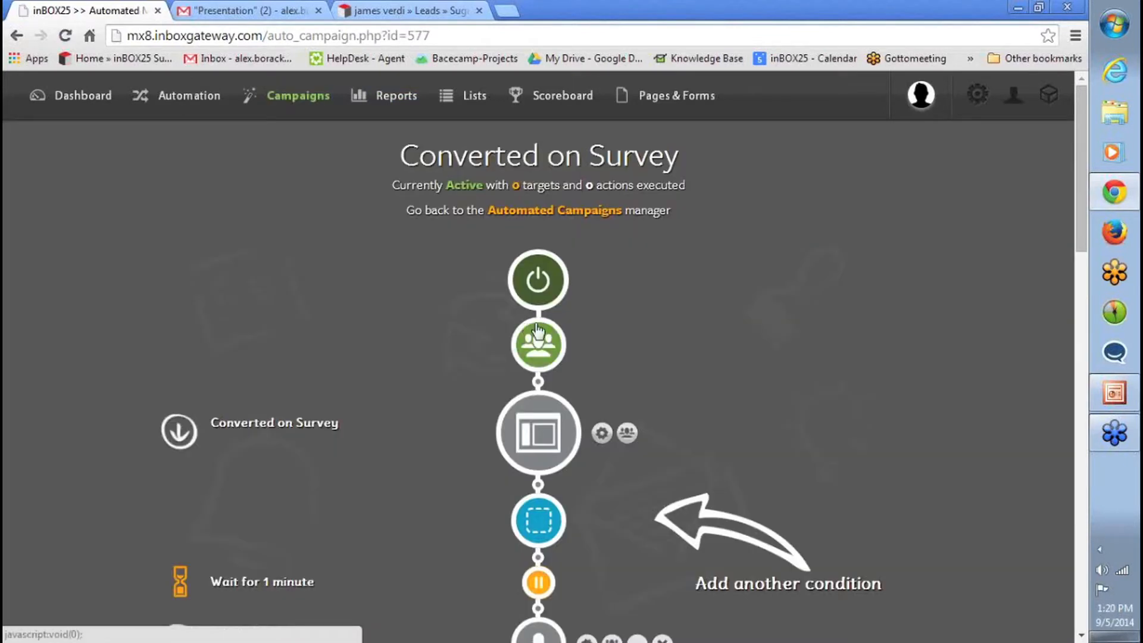
scroll(453, 307, down, 2)
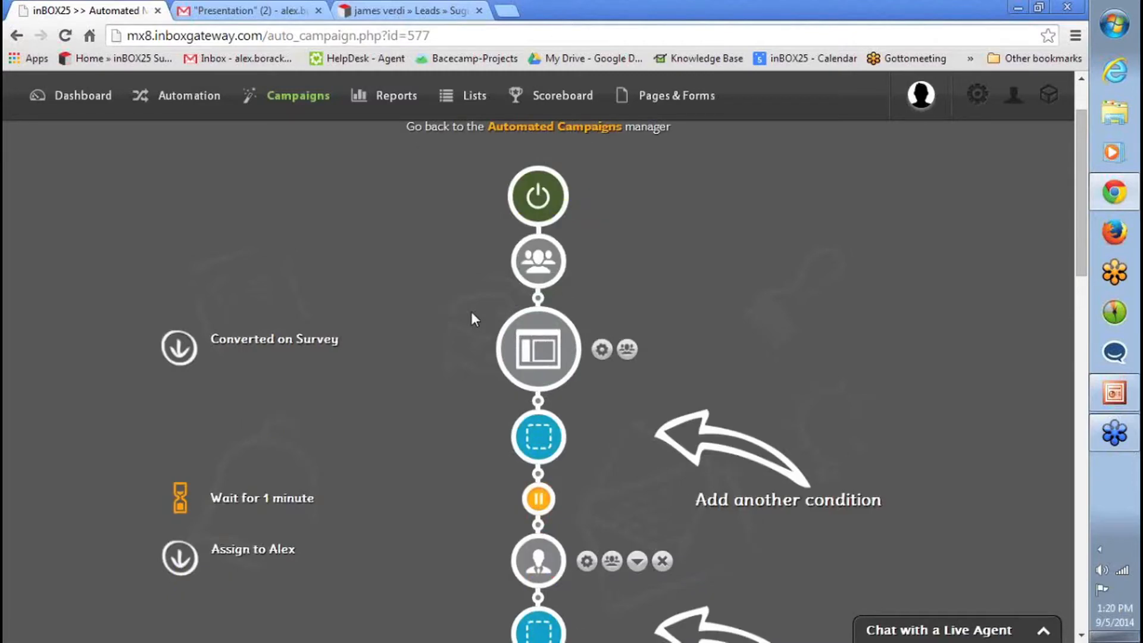
mouse_move(529, 345)
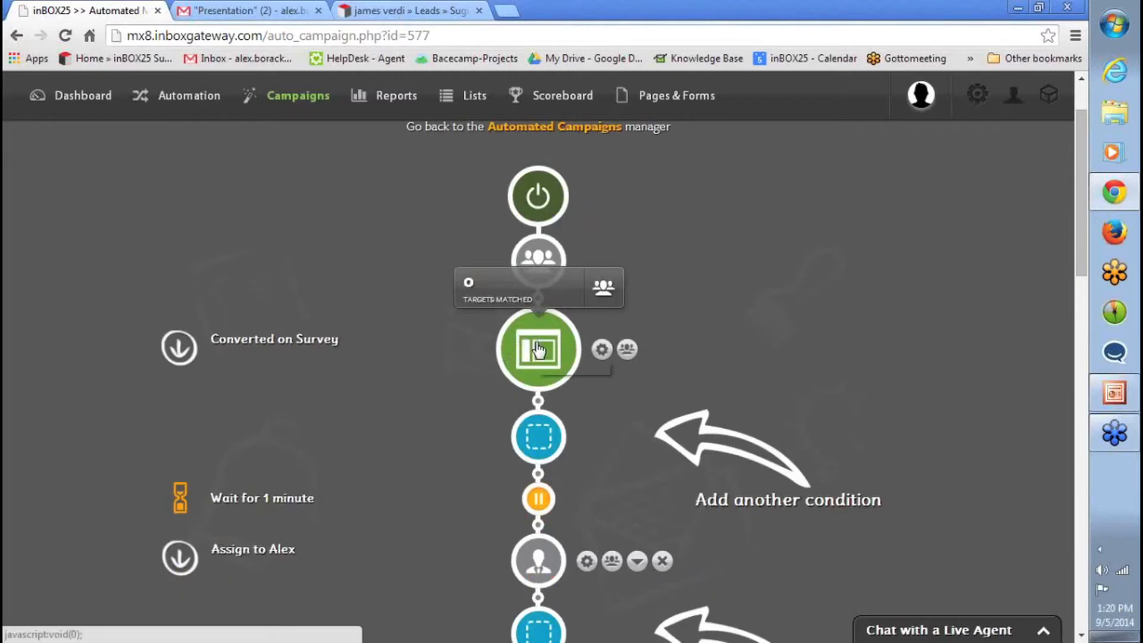
scroll(426, 381, down, 4)
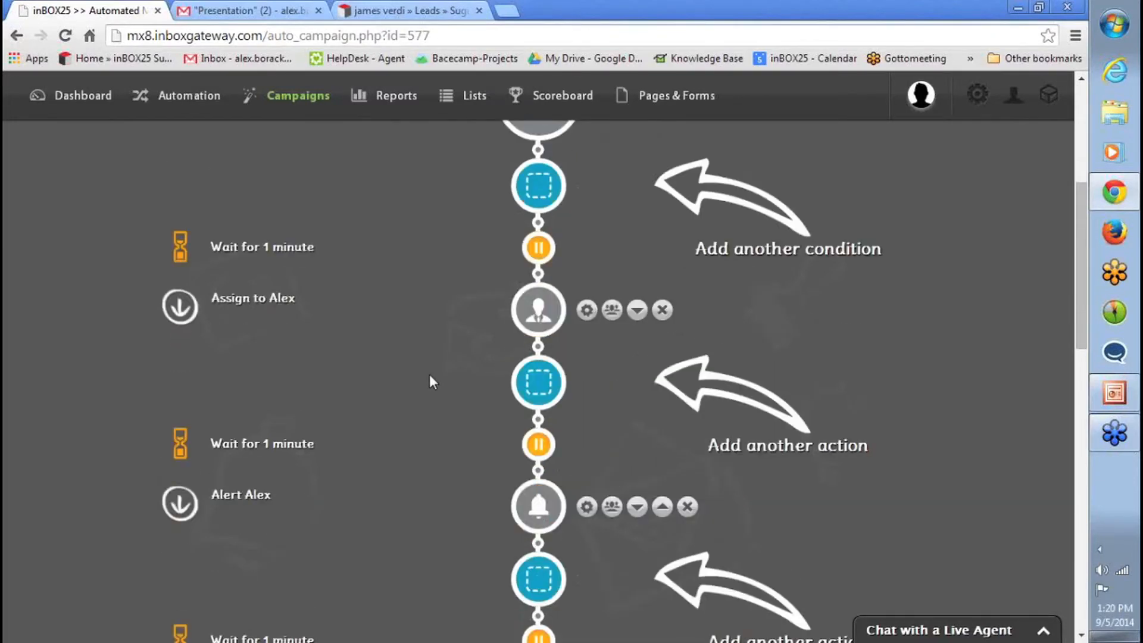
scroll(381, 351, down, 3)
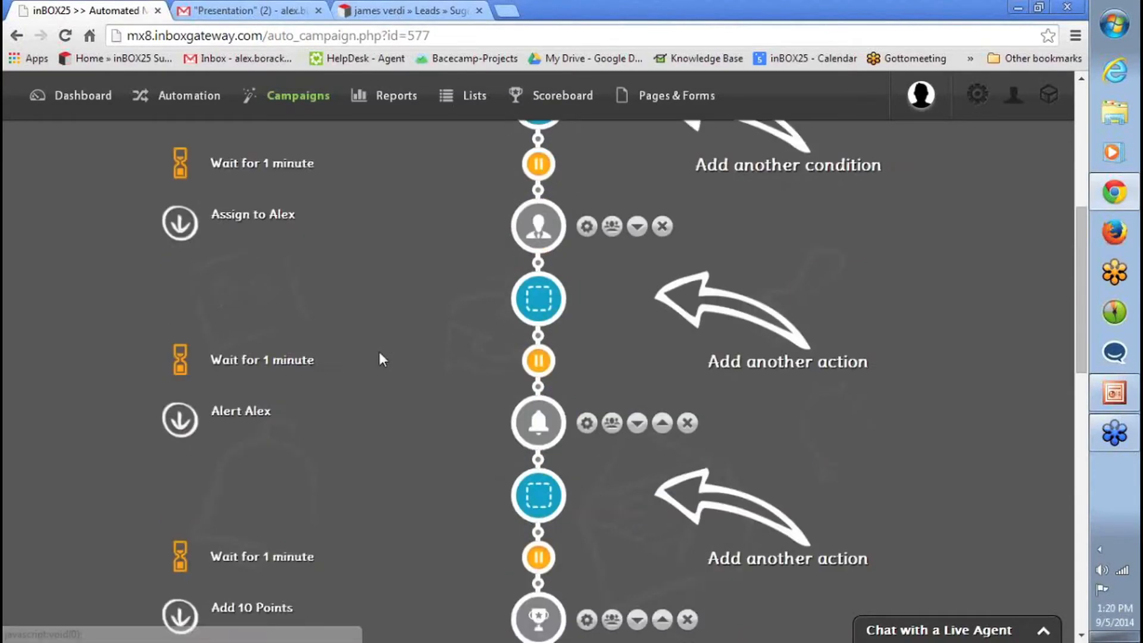
scroll(441, 360, down, 3)
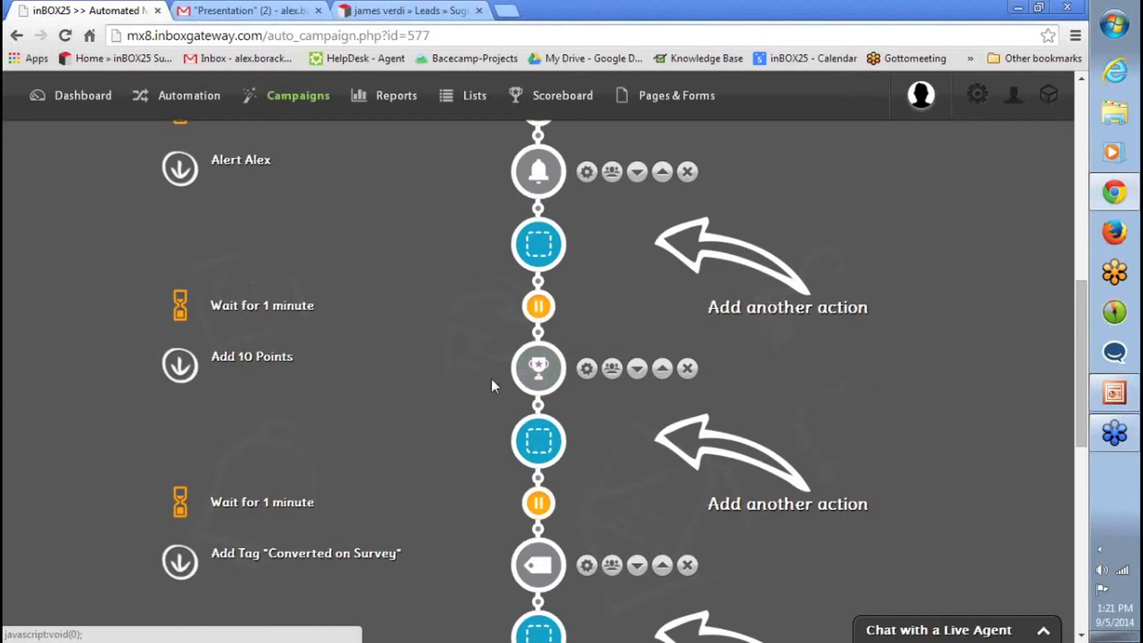
scroll(480, 420, down, 3)
mouse_move(535, 410)
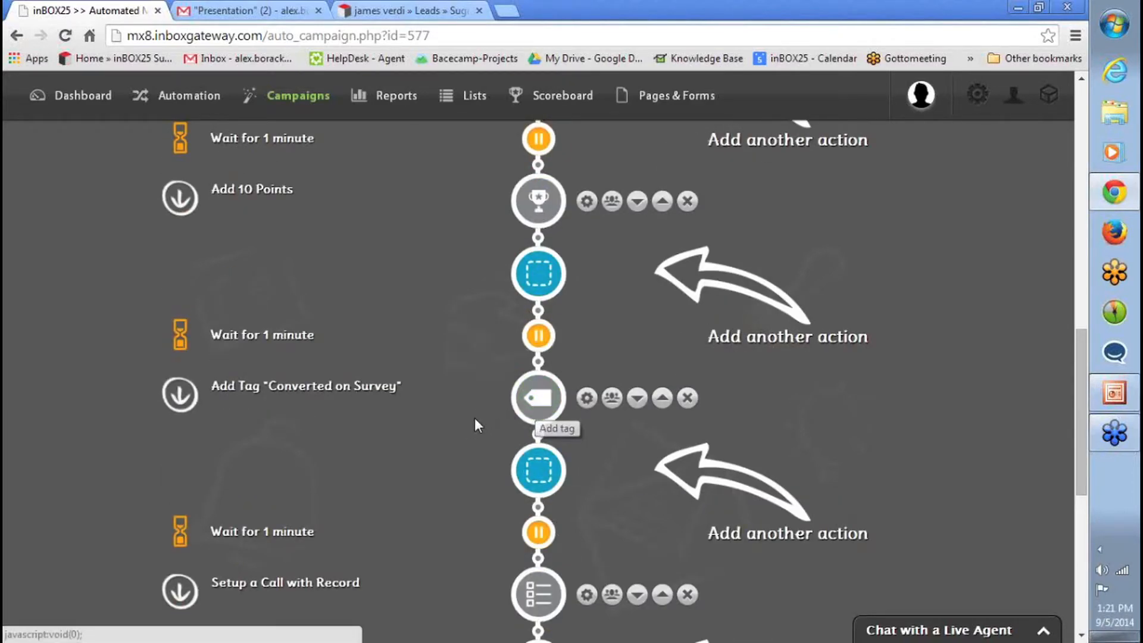
scroll(464, 424, down, 2)
scroll(464, 423, down, 4)
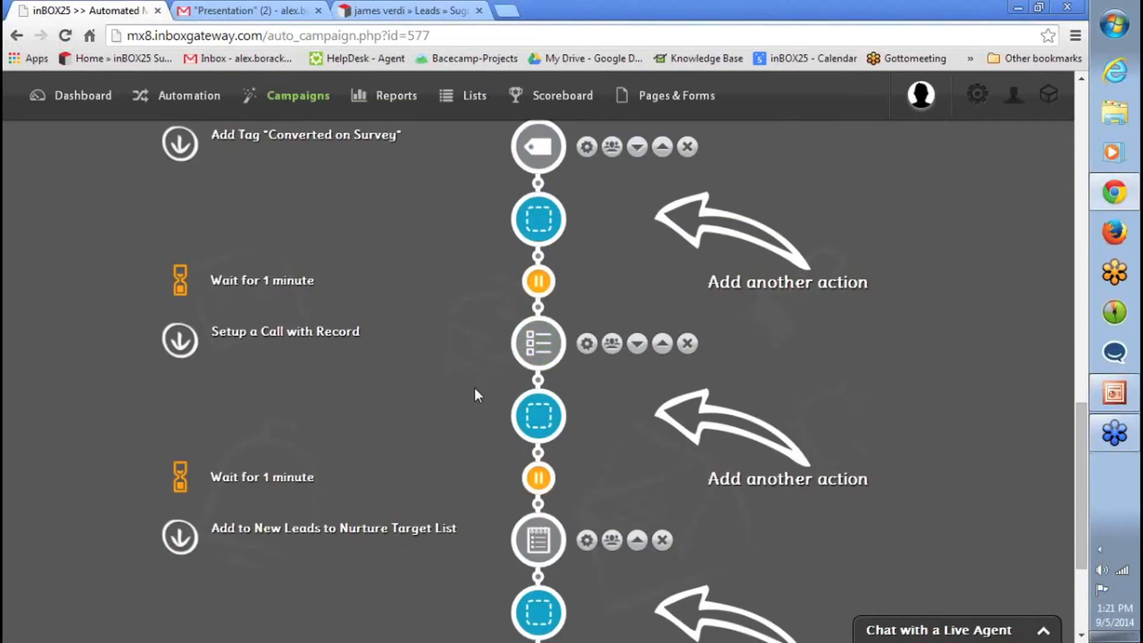
scroll(474, 388, down, 4)
mouse_move(539, 381)
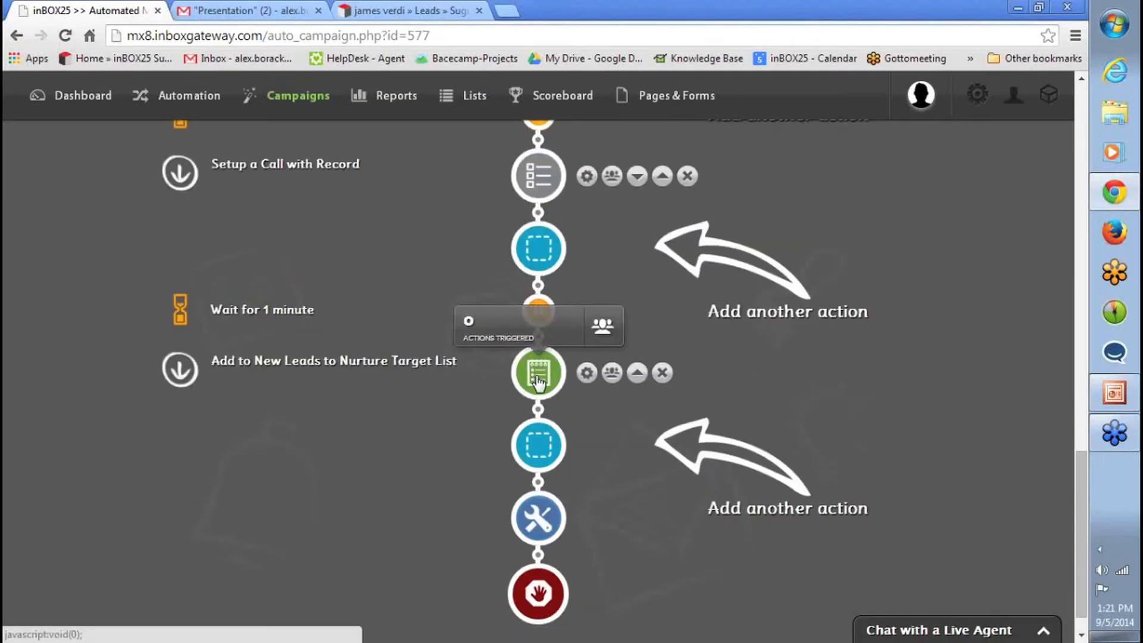
scroll(445, 402, up, 20)
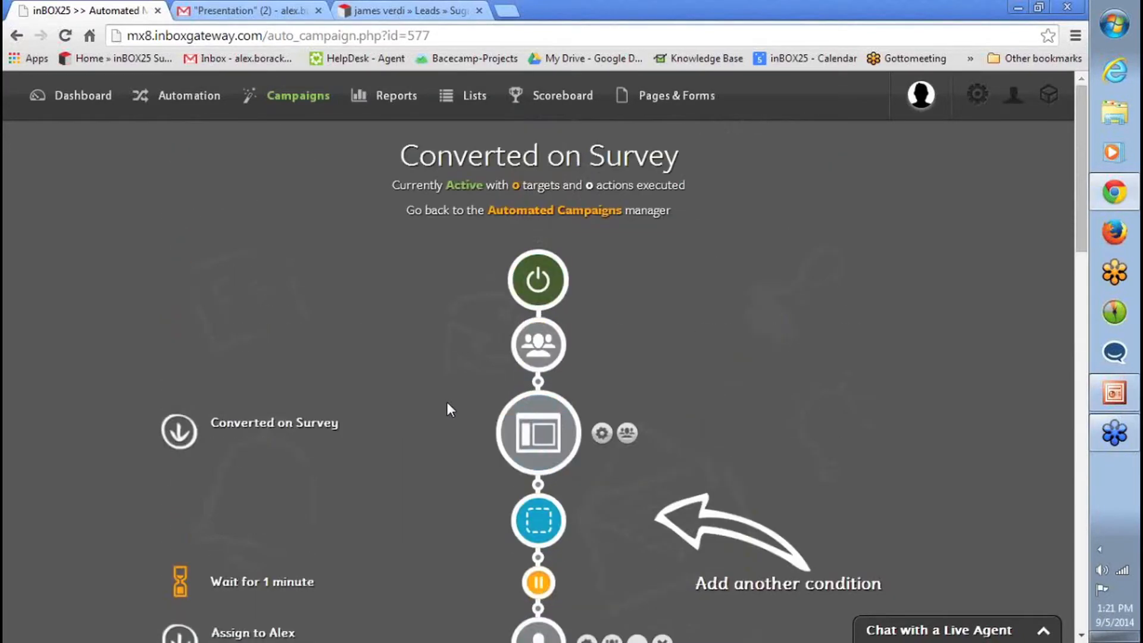
Return to the Automated Campaigns manager, add another automated campaign and open its target settings.
click(537, 211)
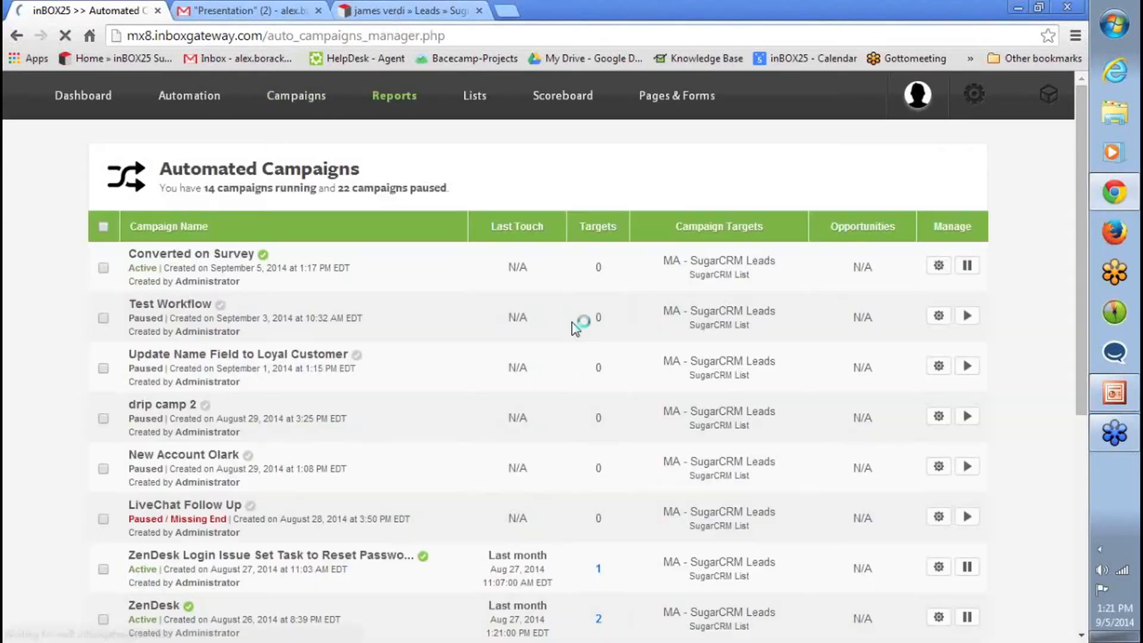
scroll(575, 329, down, 12)
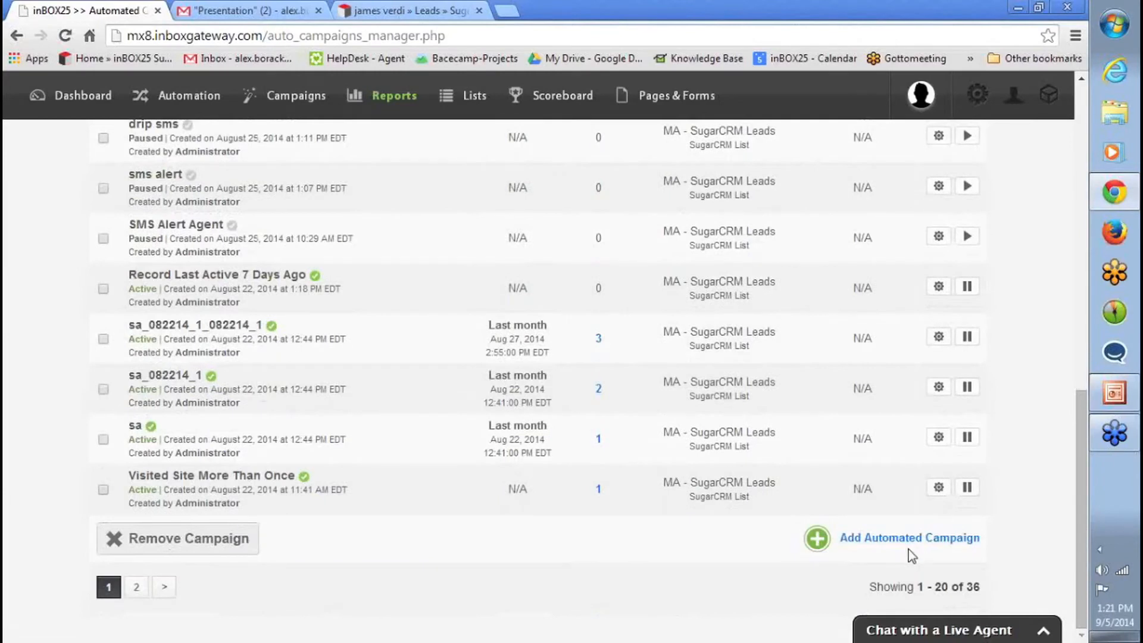
click(904, 543)
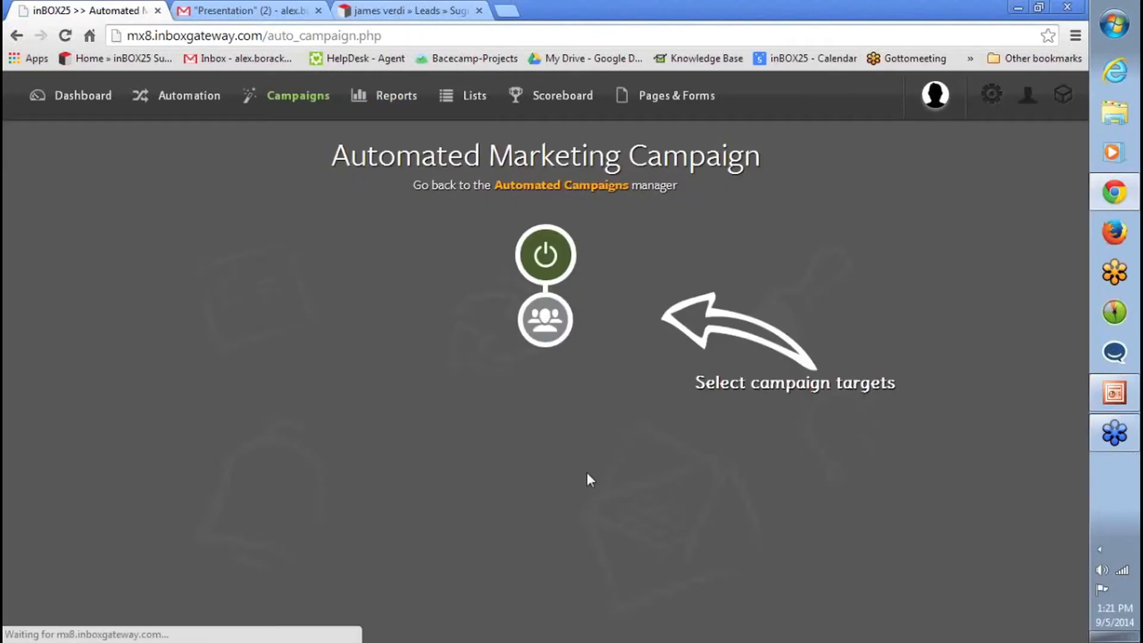
click(544, 321)
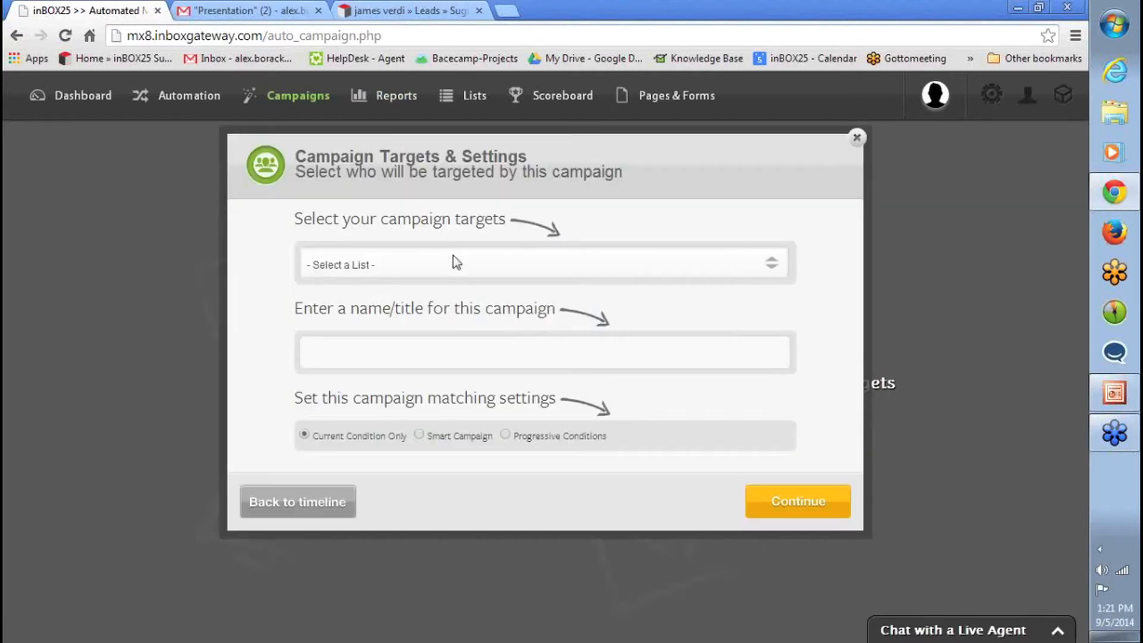
Target MA - SugarCRM Leads, name the campaign "Send out Drip Campaign" and set its matching to Smart Campaign.
click(453, 257)
click(425, 320)
click(424, 265)
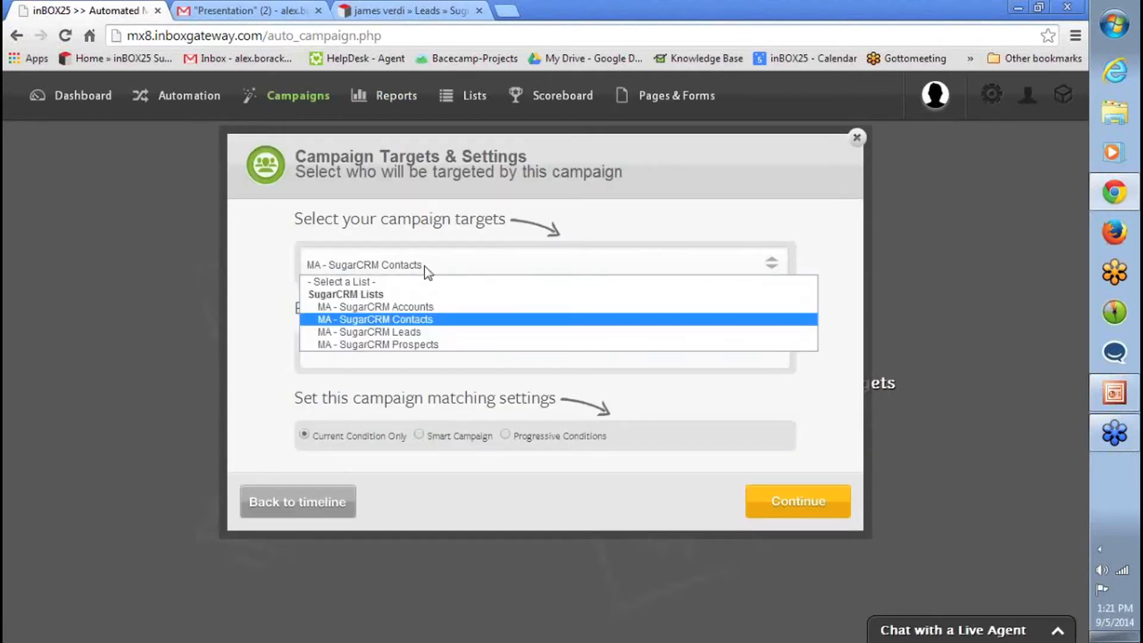
click(417, 333)
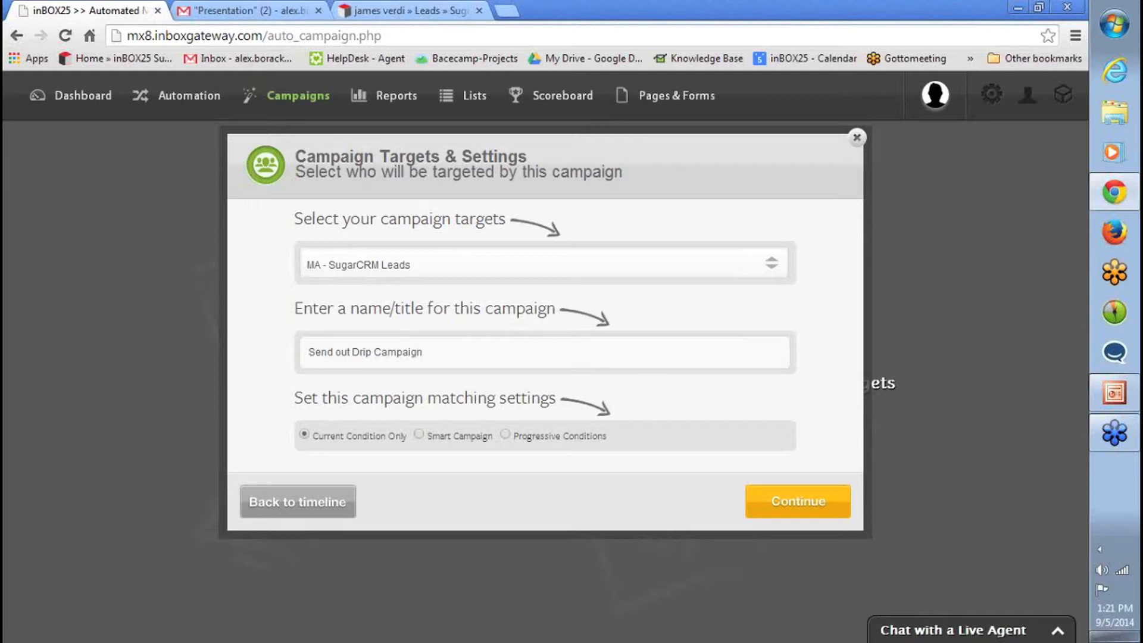
click(421, 435)
click(774, 491)
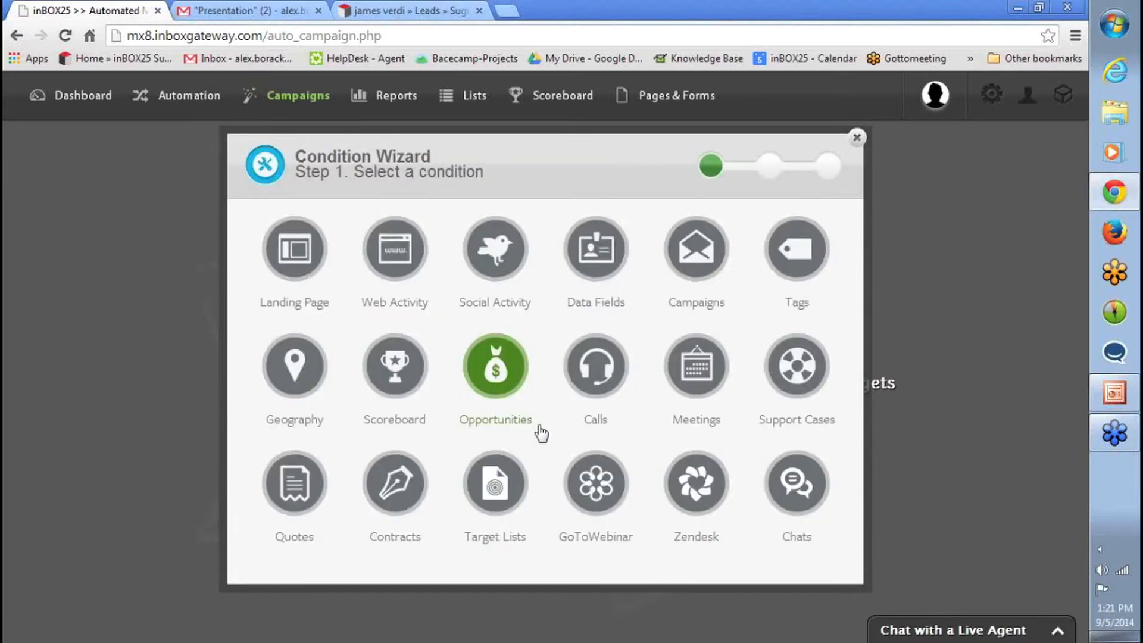
Add a Target Lists condition named "New Leads to Nurture" that uses the New Leads to Nurture list.
click(493, 482)
click(424, 389)
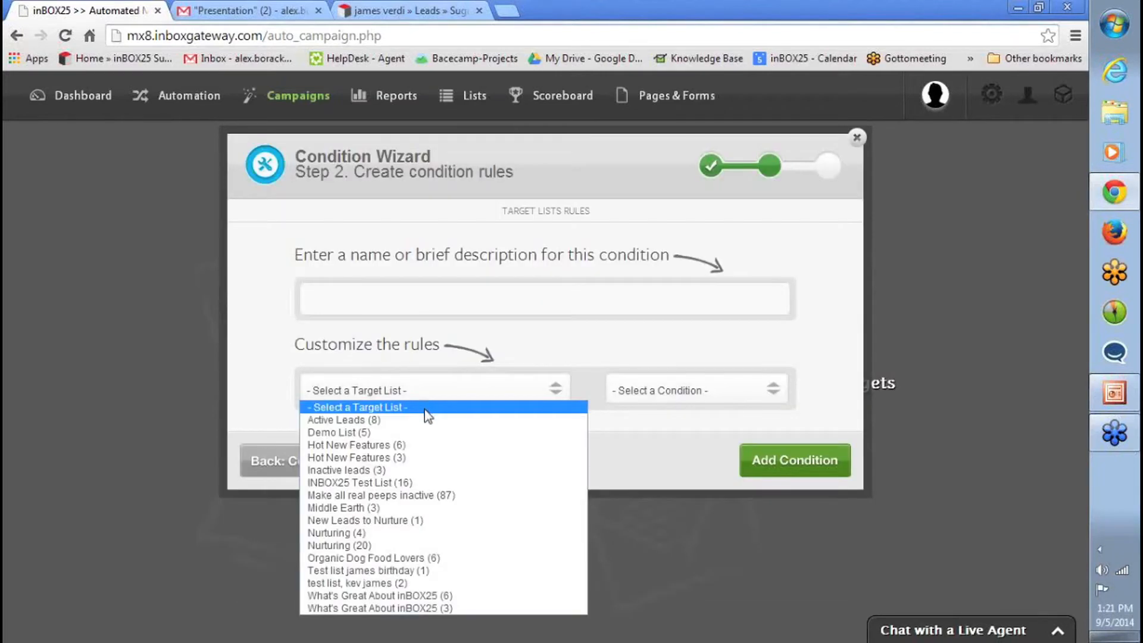
click(387, 521)
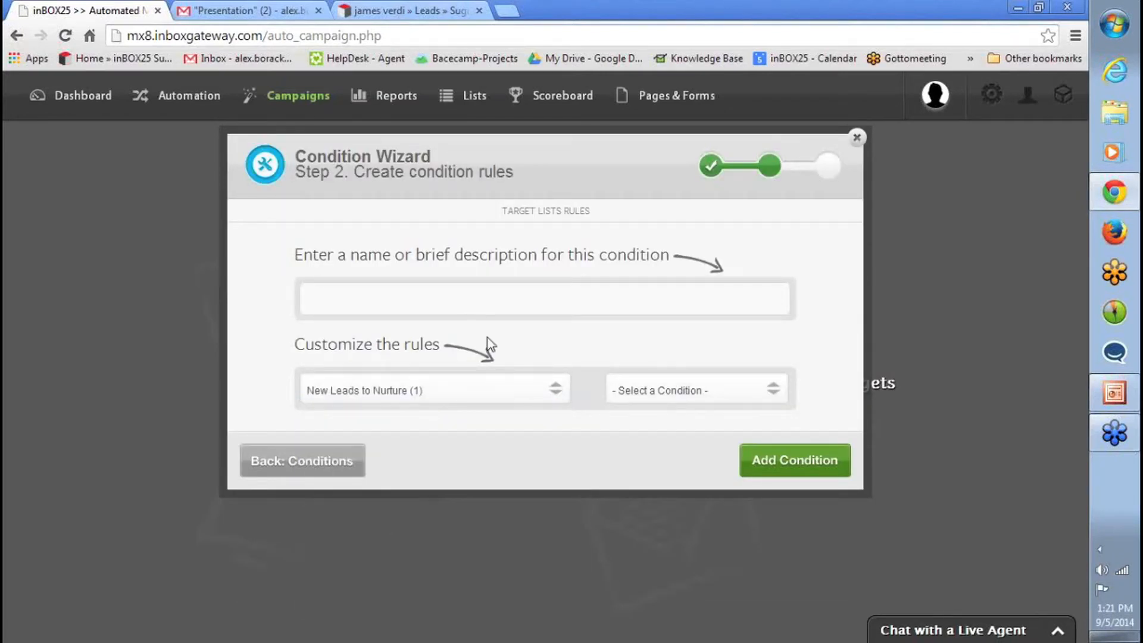
click(489, 299)
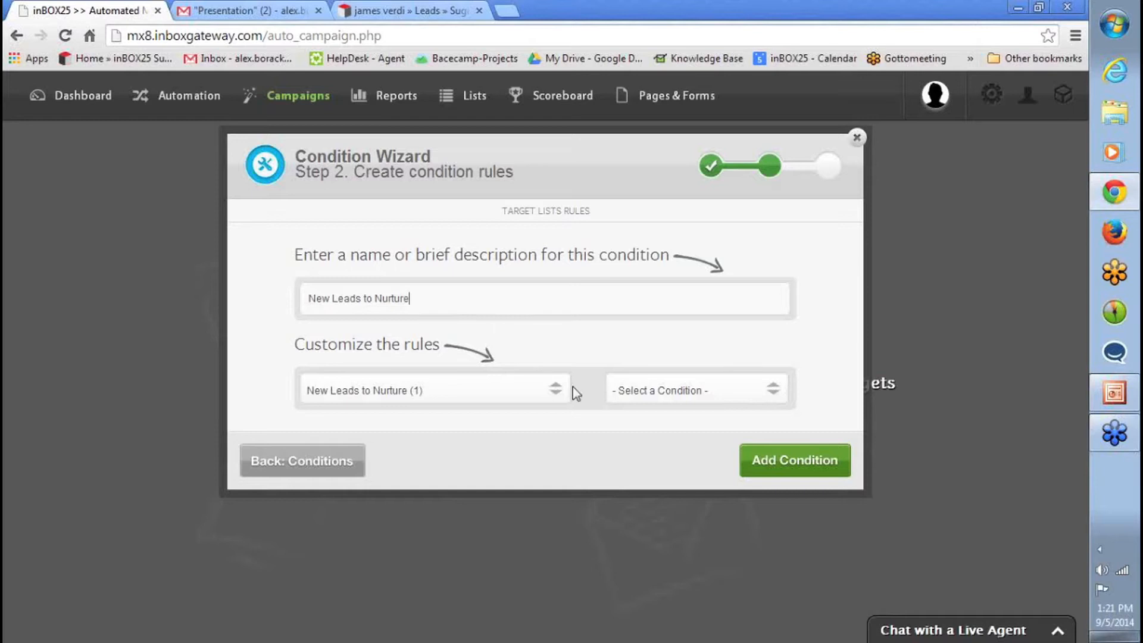
click(642, 390)
click(640, 418)
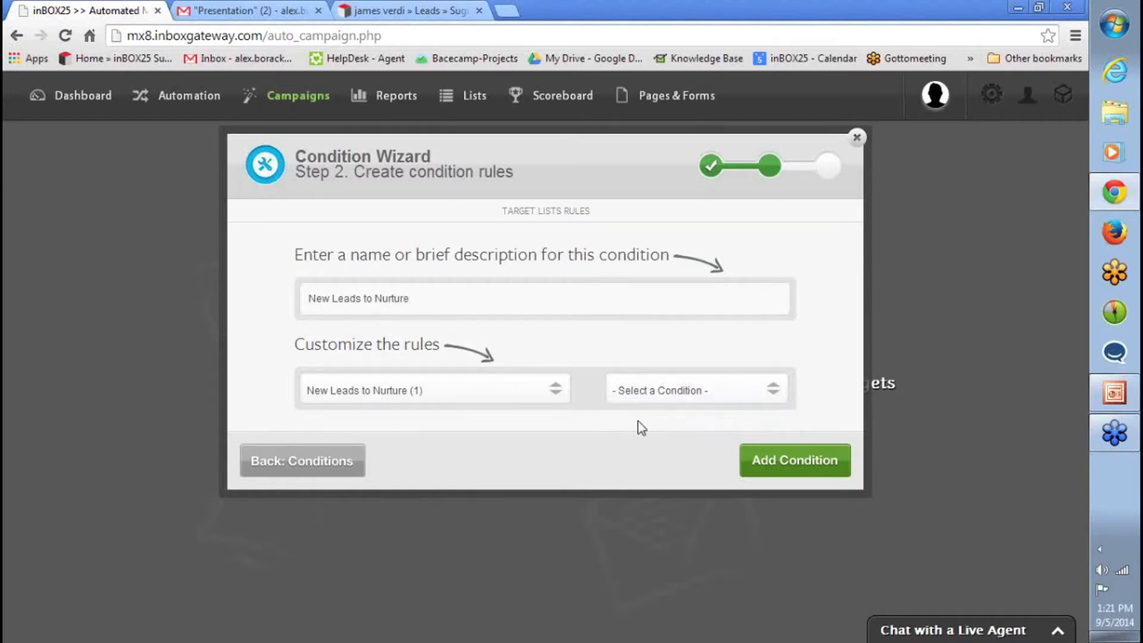
click(778, 462)
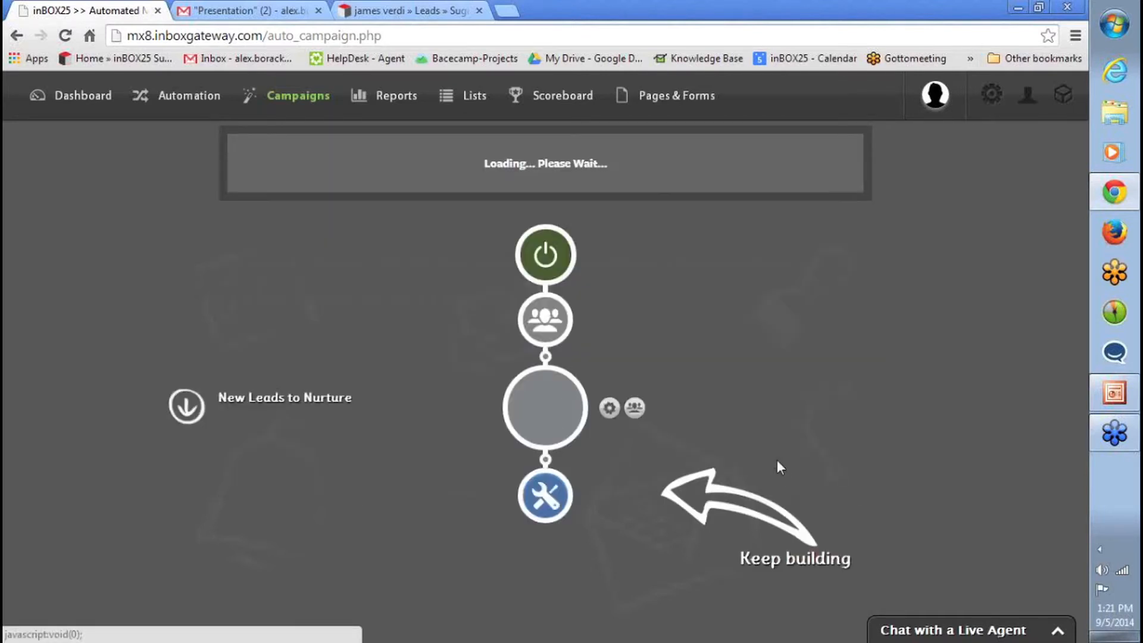
Set a 1-minute wait connector and start a Content Stream action named "Put Through Drip Marketing".
click(785, 400)
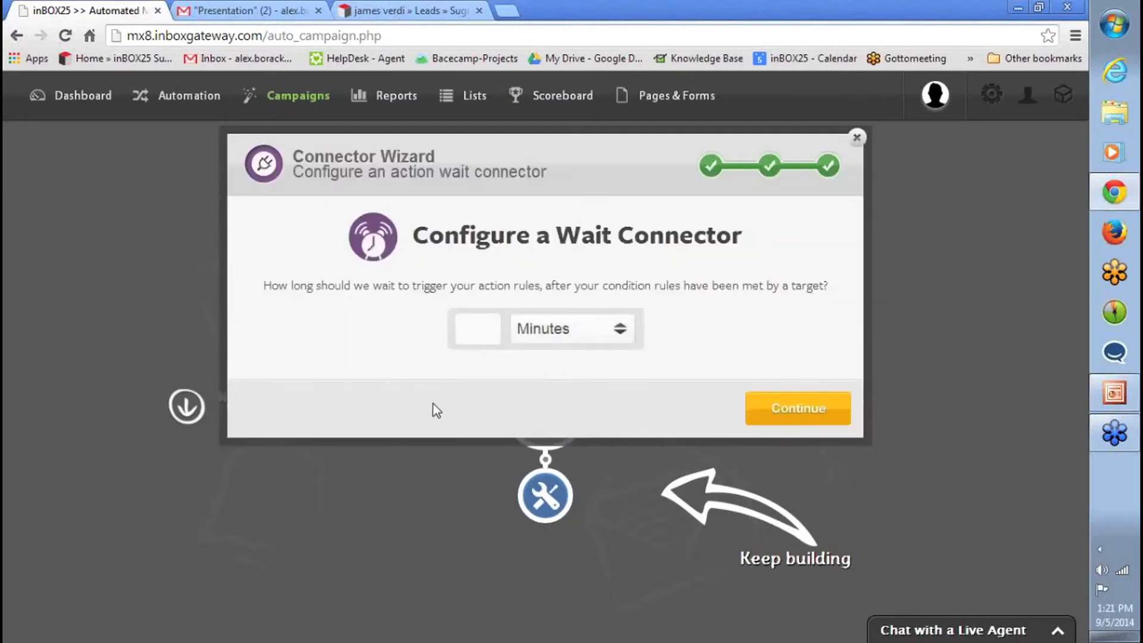
text(1)
click(776, 408)
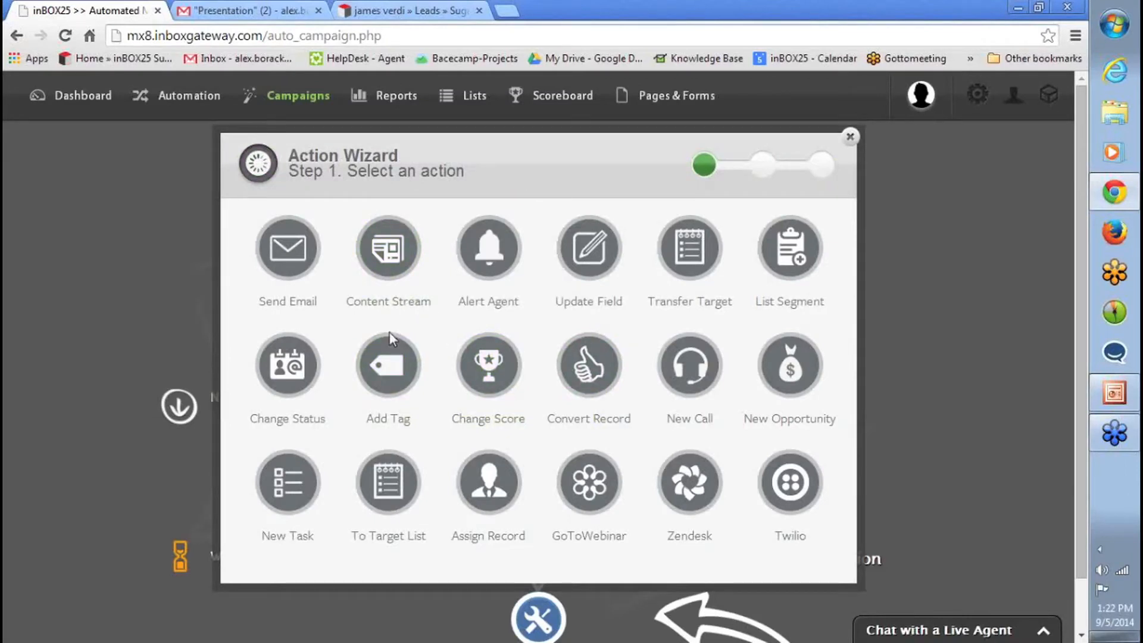
click(401, 319)
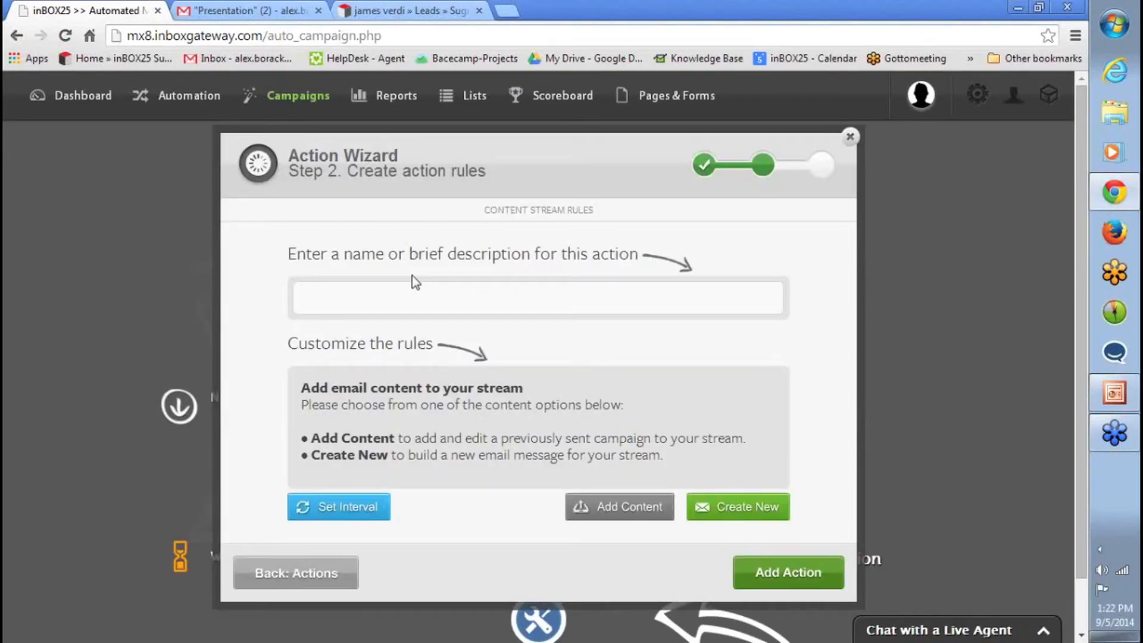
text(Put Through Drip Marketing)
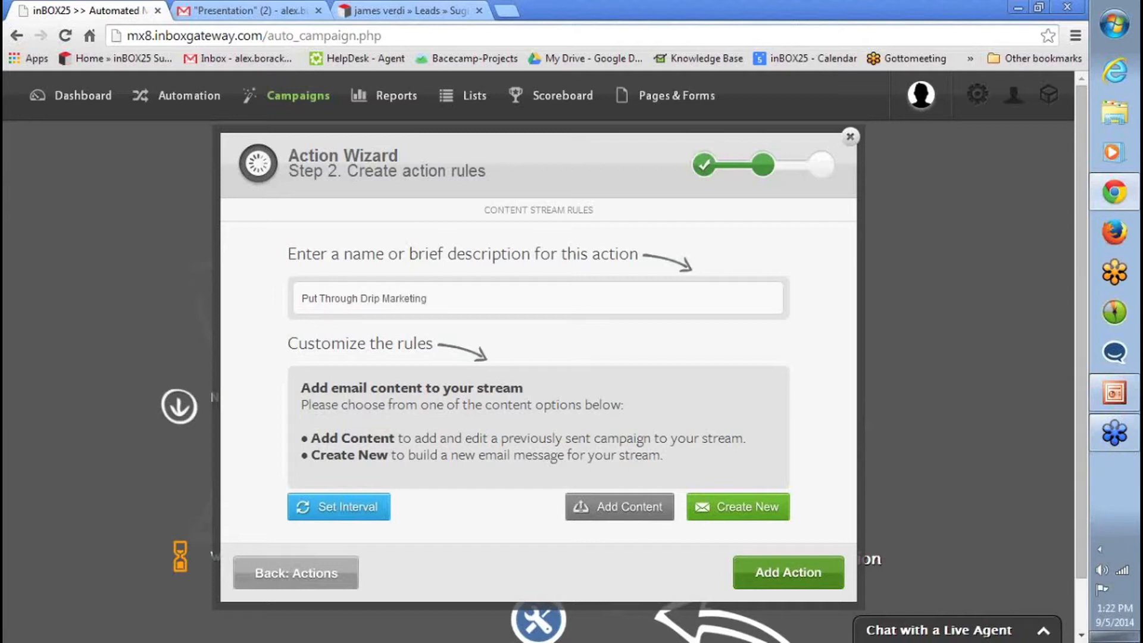
Add the existing INBOX25 Content Stream UpSell campaign as the first email in the content stream.
click(606, 512)
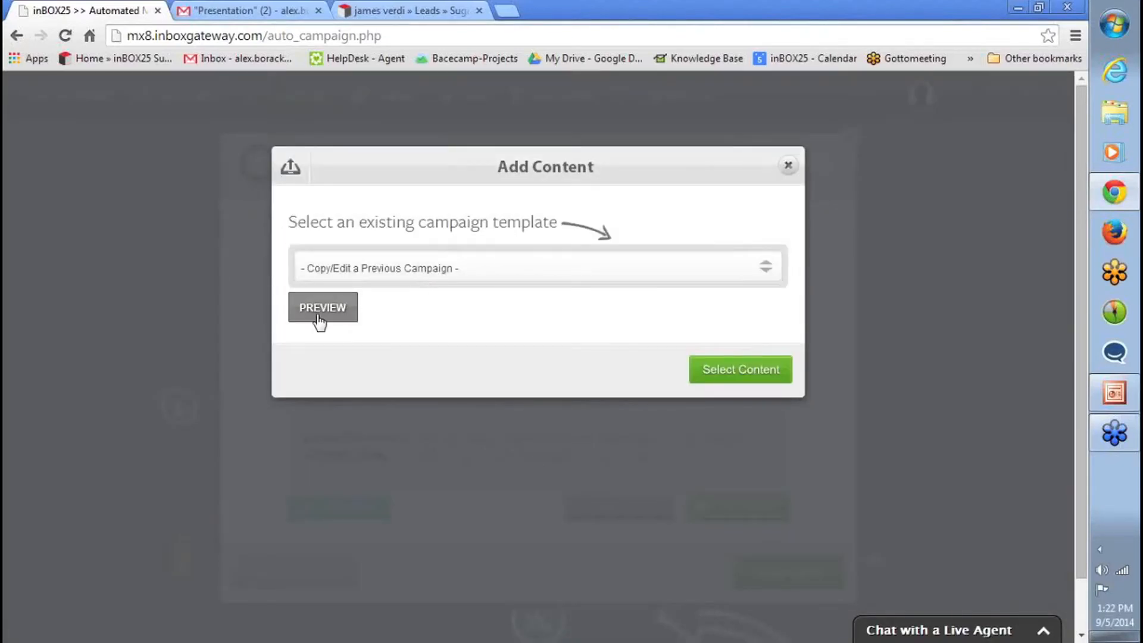
click(375, 262)
click(409, 375)
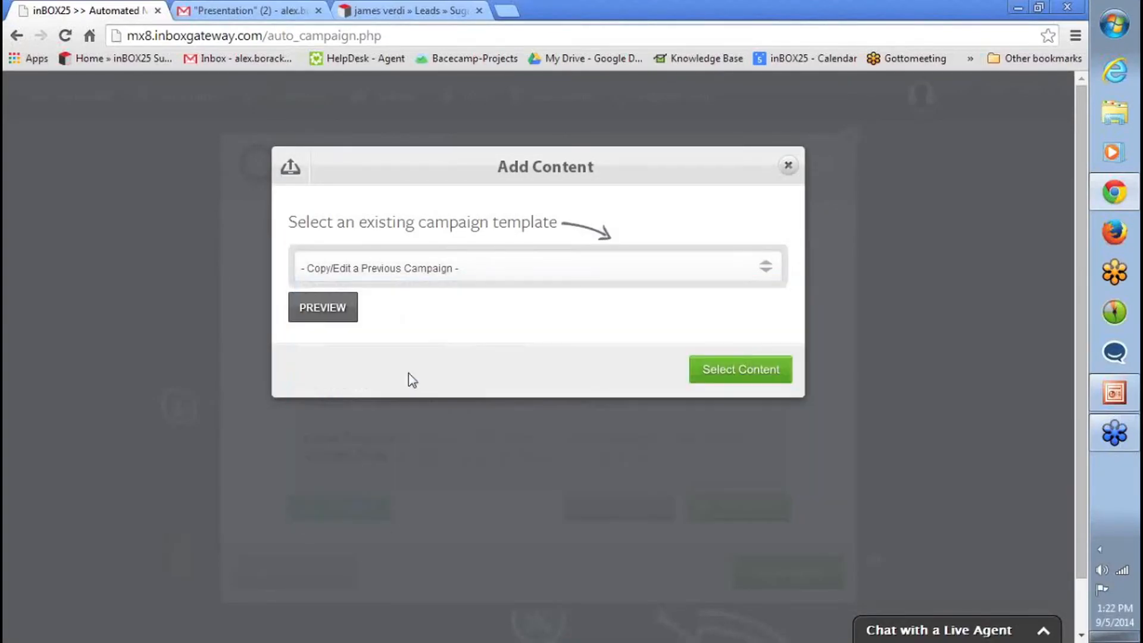
click(717, 378)
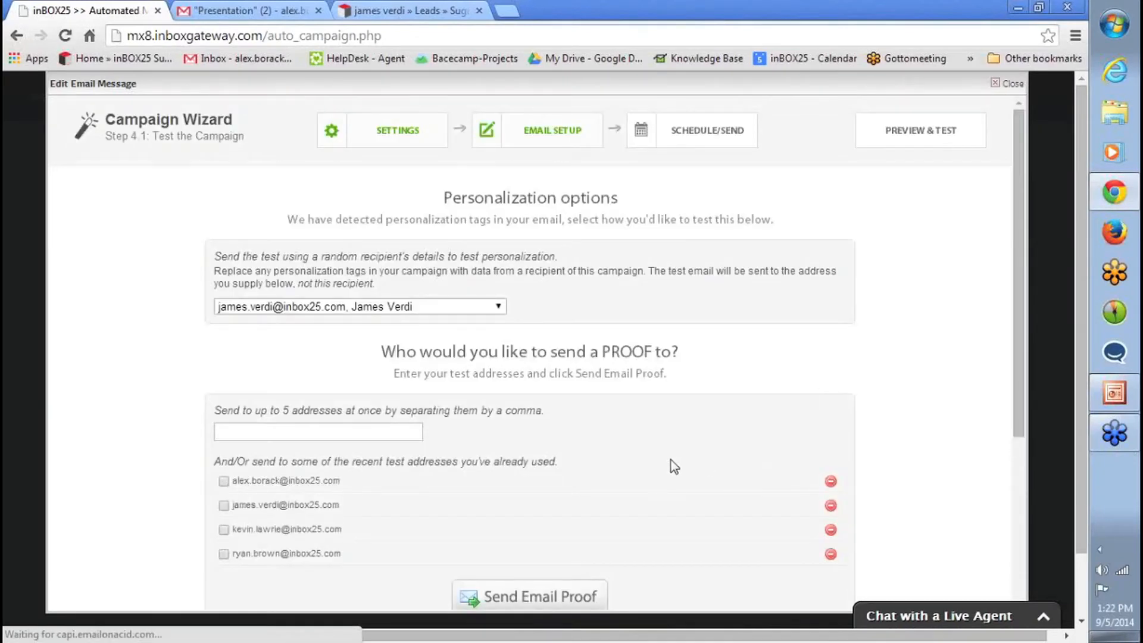
scroll(676, 459, down, 3)
click(760, 553)
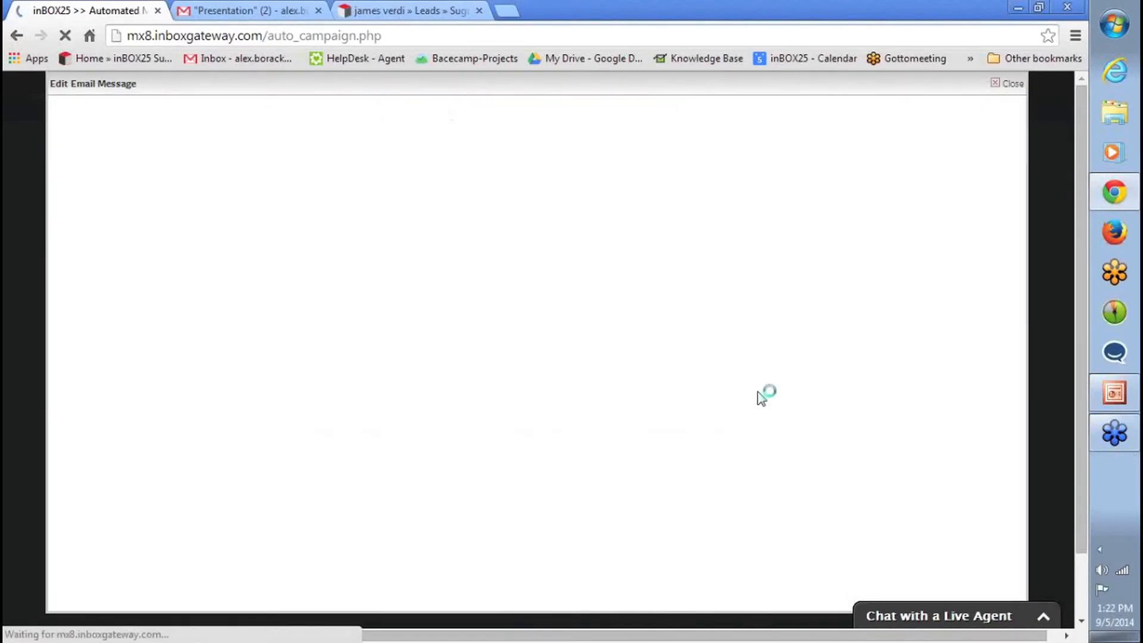
click(784, 292)
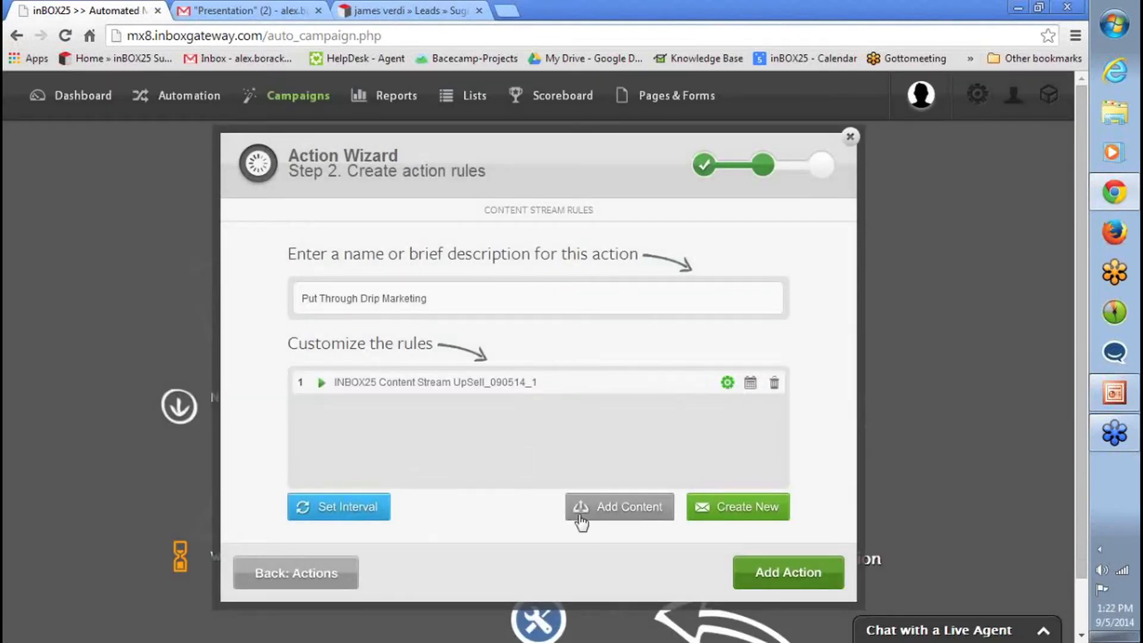
Add the existing Pro-Marketer Email 1 template as the second email in the content stream and save it.
click(581, 518)
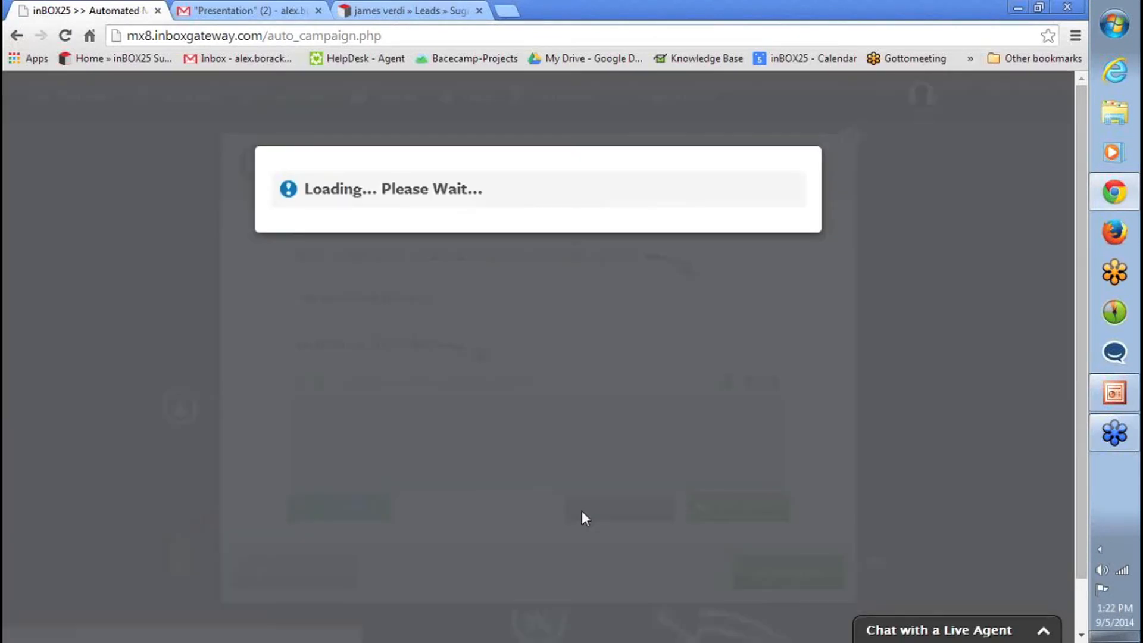
click(440, 268)
click(481, 463)
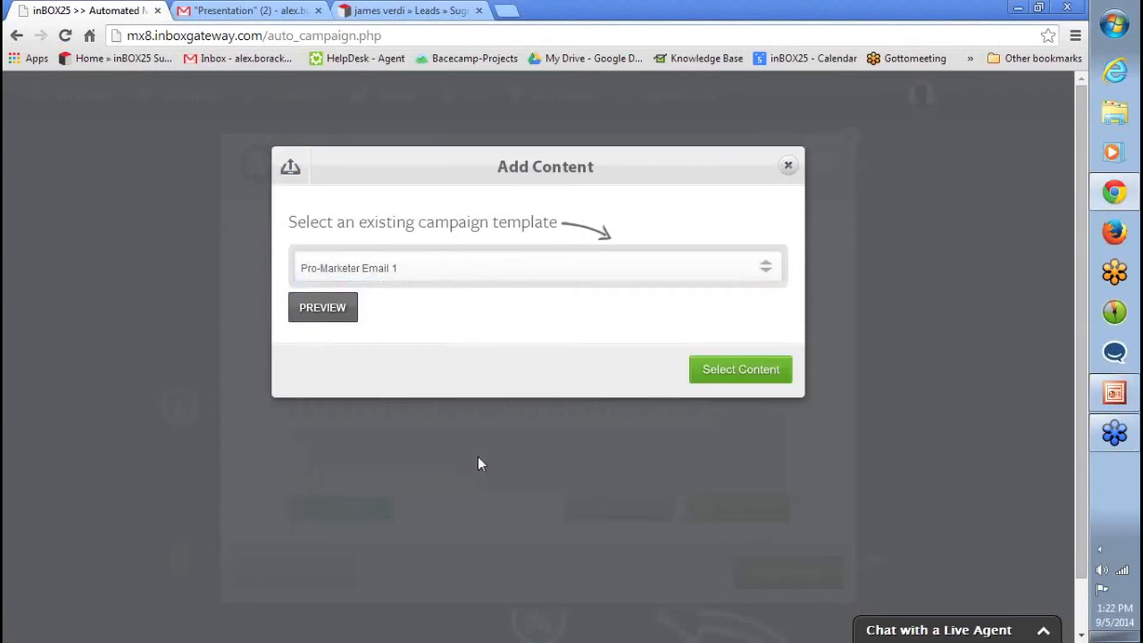
click(760, 364)
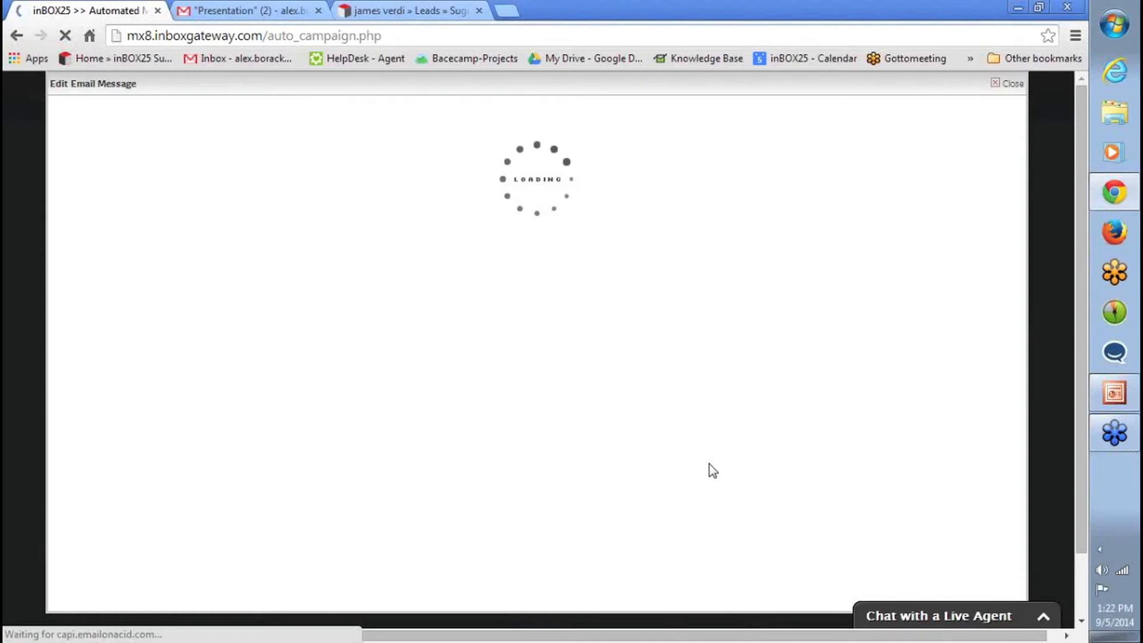
scroll(718, 468, down, 3)
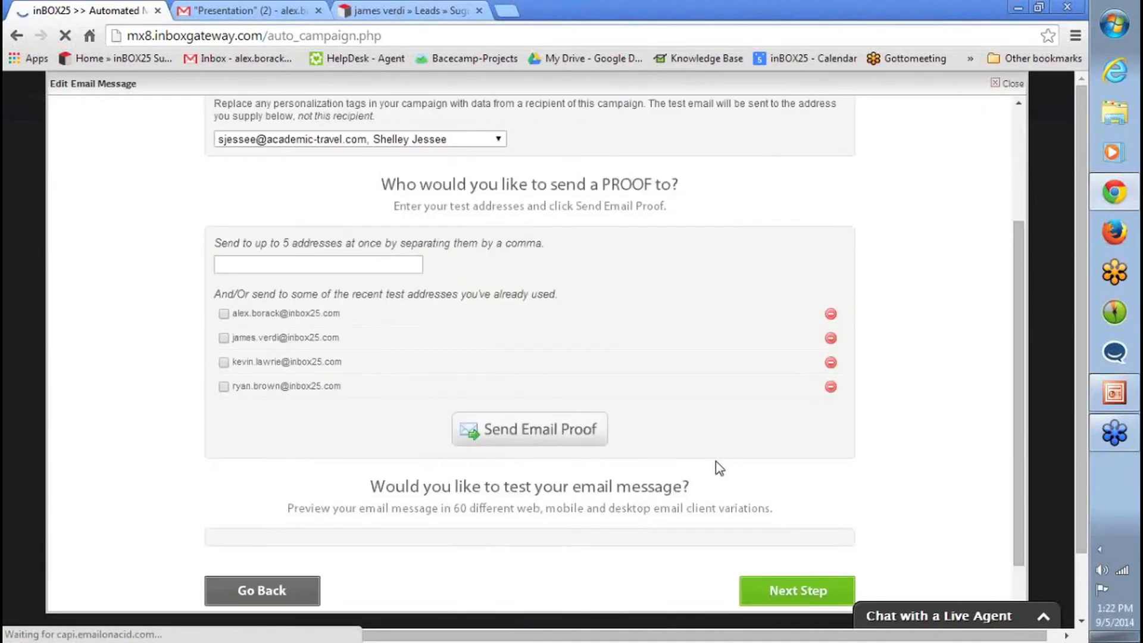
scroll(719, 468, down, 1)
click(783, 546)
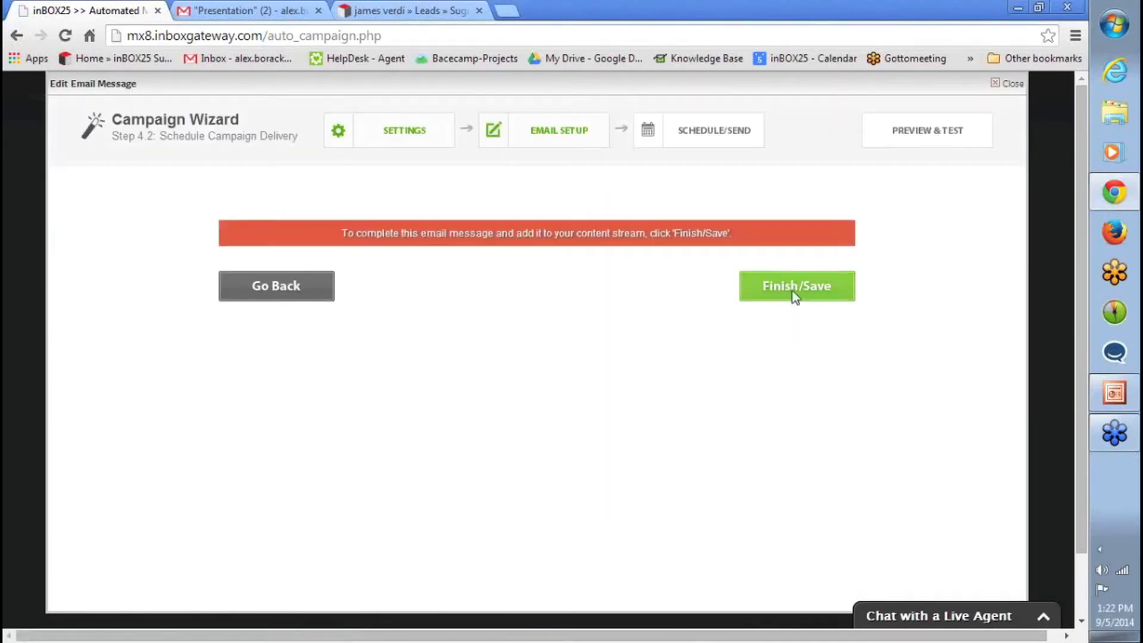
click(792, 289)
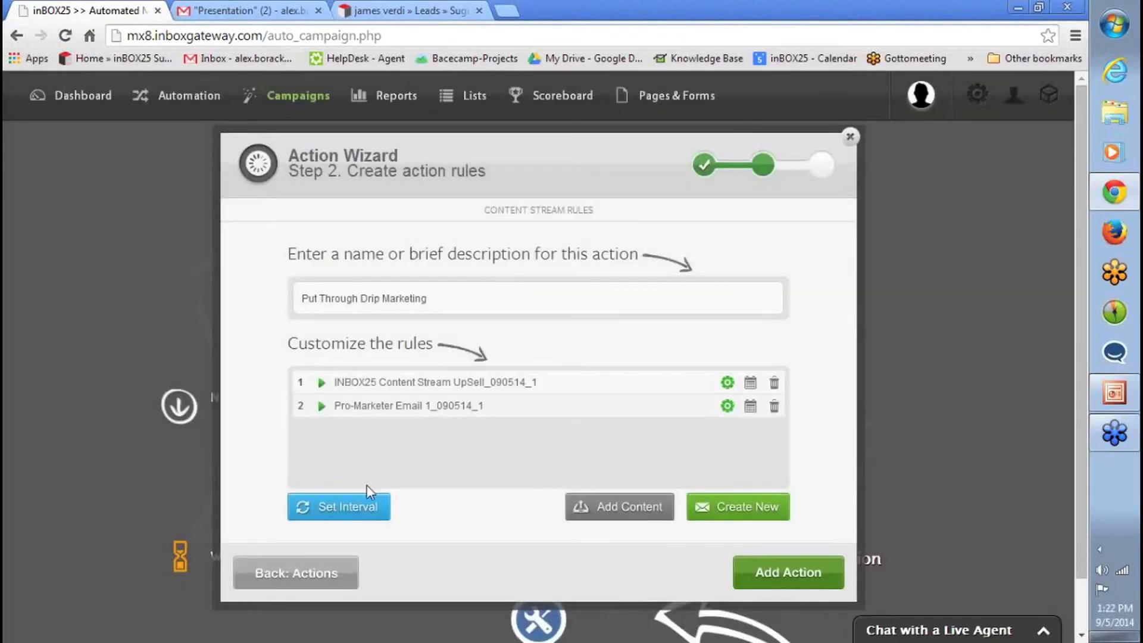
Set the content stream's delivery interval to once per week on Wednesday.
click(363, 506)
click(413, 263)
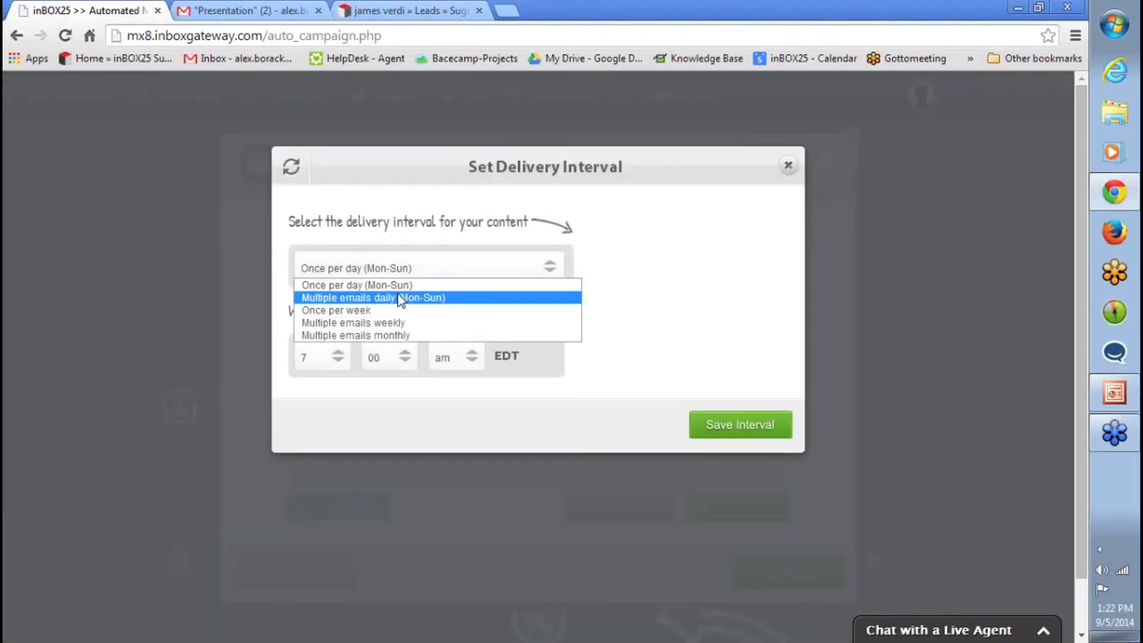
click(388, 311)
click(370, 351)
key(Escape)
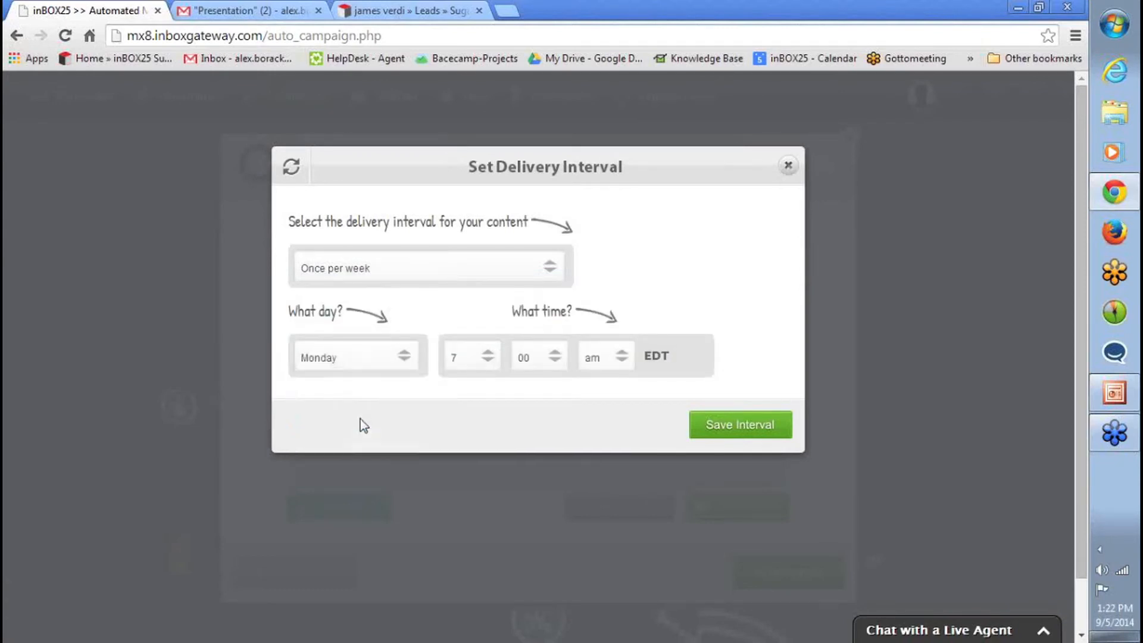
click(359, 419)
Set the weekly delivery time to 10:30 am and save the interval.
click(498, 350)
click(498, 484)
click(534, 358)
click(537, 390)
click(527, 357)
click(534, 397)
click(696, 424)
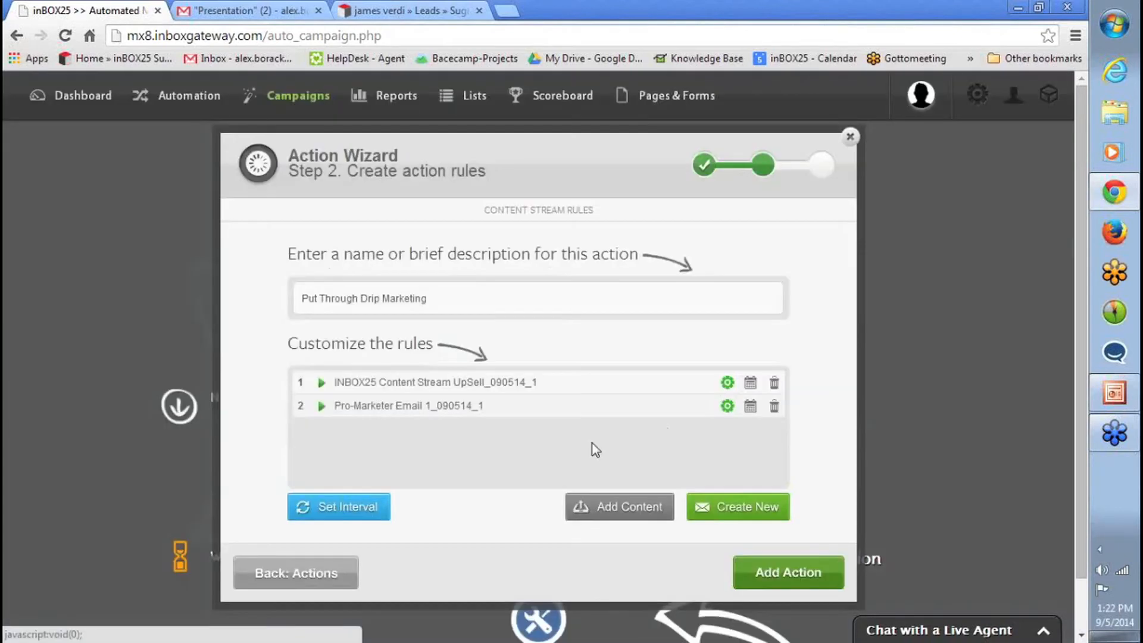
Make Pro-Marketer Email 1 time sensitive, with a start date of 09/05/2014 and an end date of 10/05/2014.
click(749, 406)
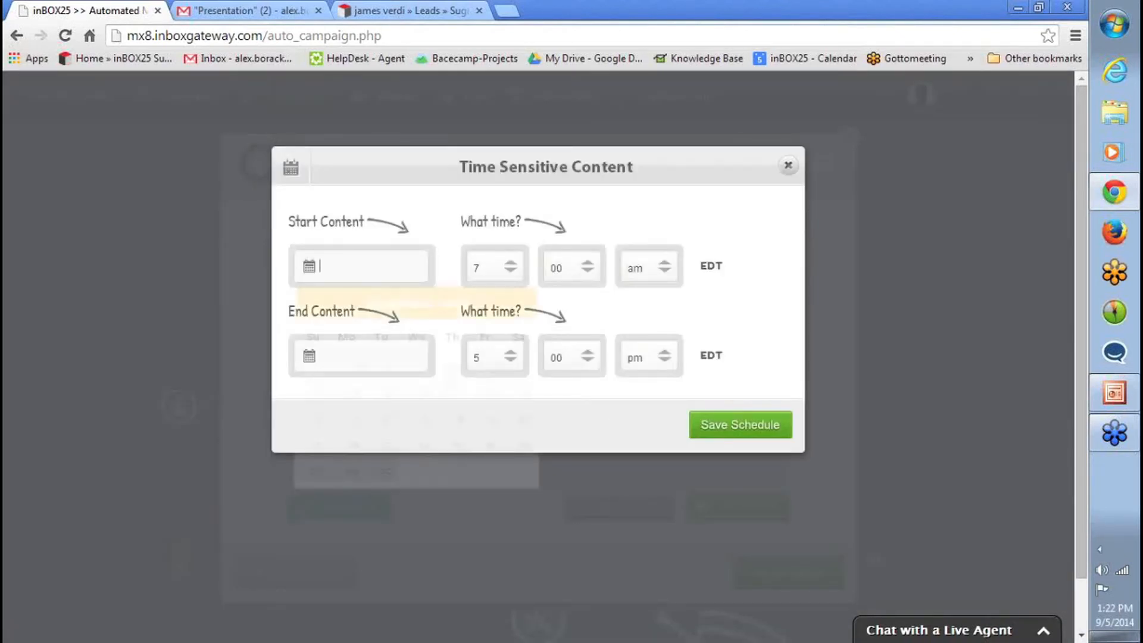
click(485, 367)
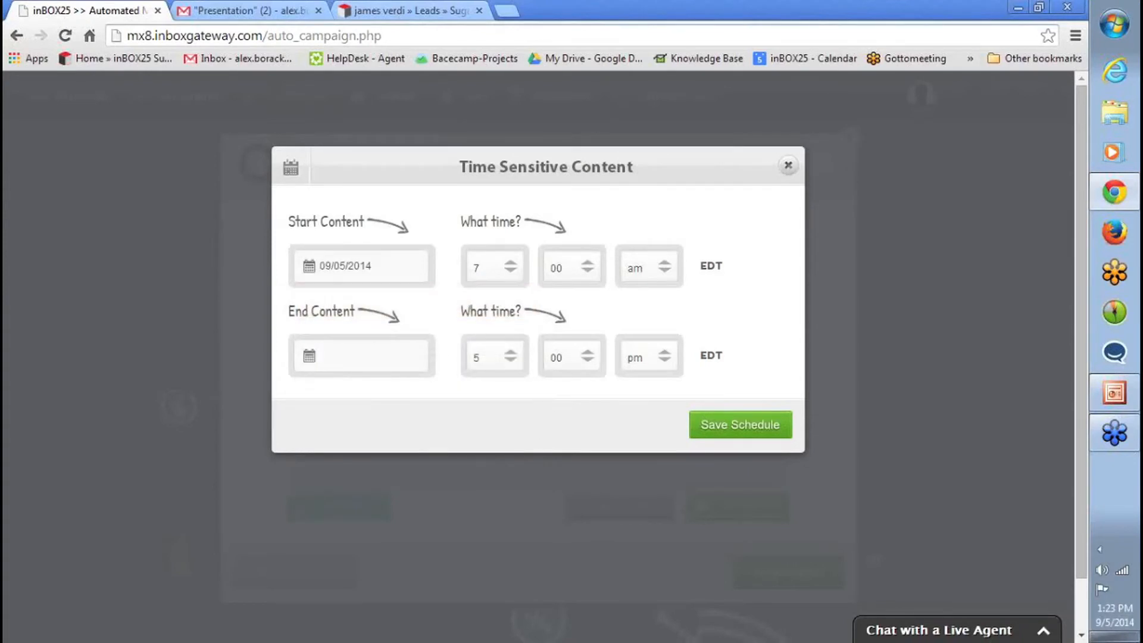
click(363, 356)
click(519, 388)
click(499, 455)
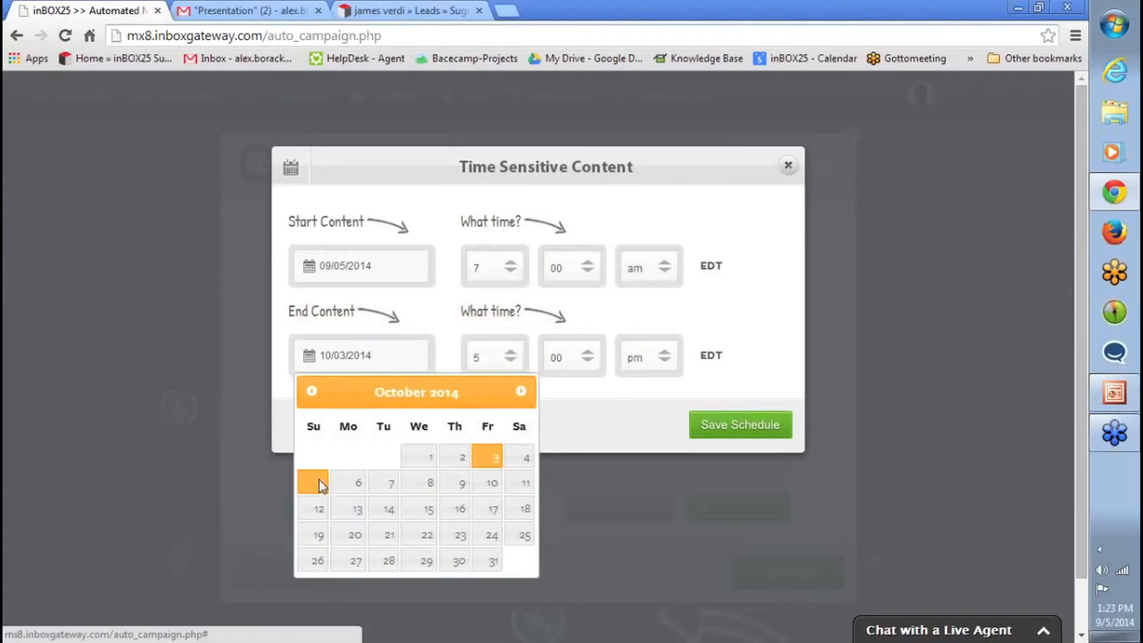
click(319, 479)
Set the email's start time to 5:00 am and end time to 9:00 pm, and save the schedule.
click(511, 359)
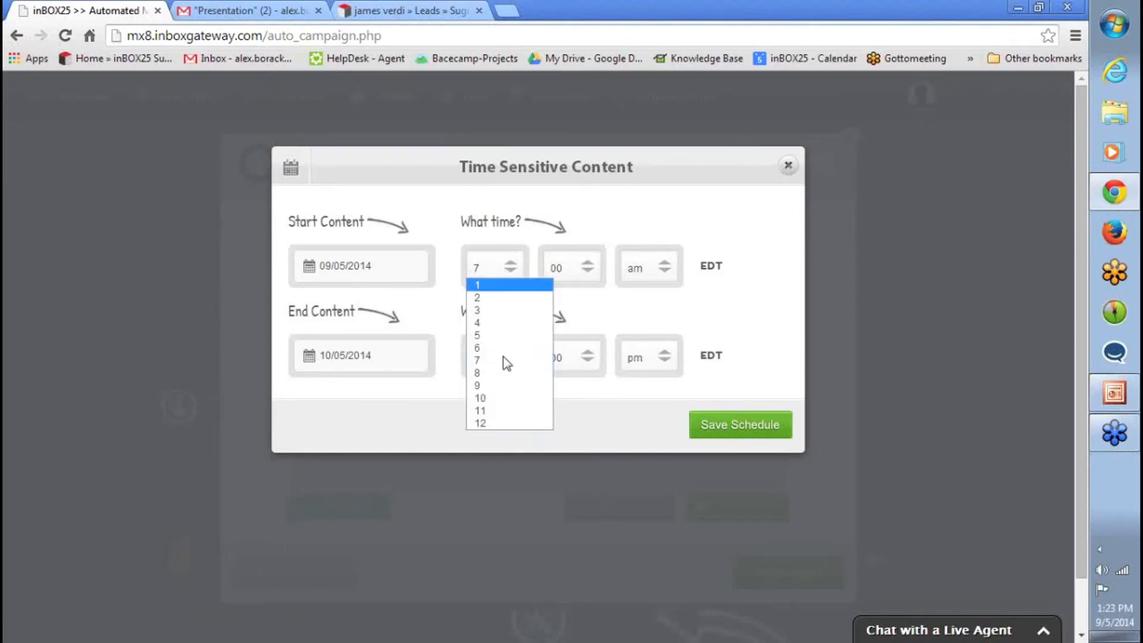
click(503, 335)
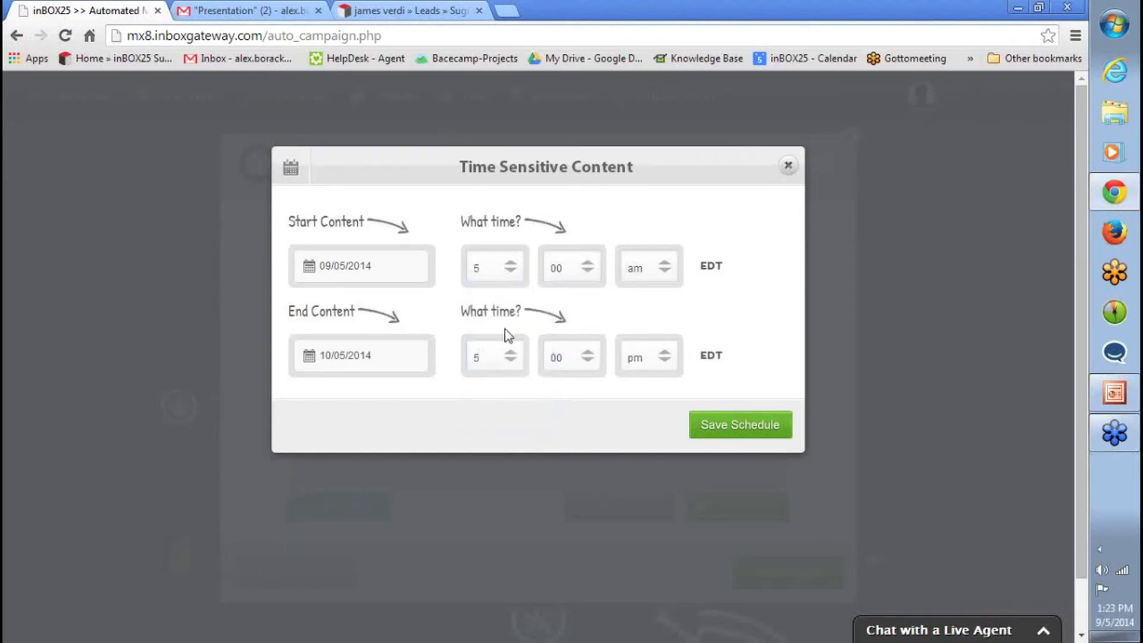
click(504, 367)
click(479, 475)
click(642, 356)
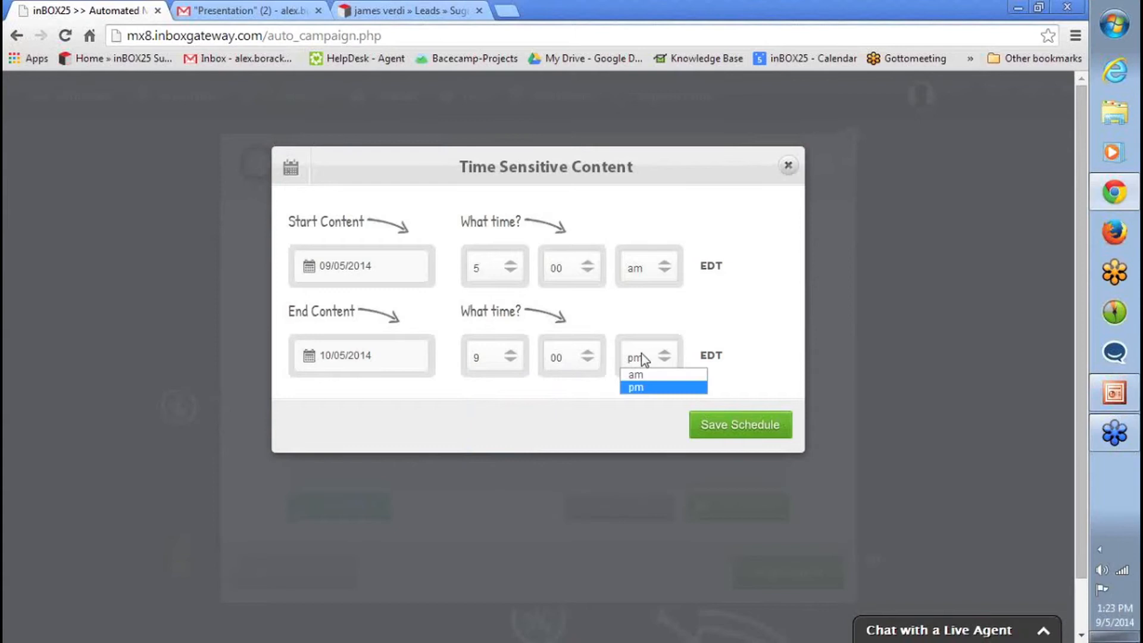
click(647, 389)
click(715, 430)
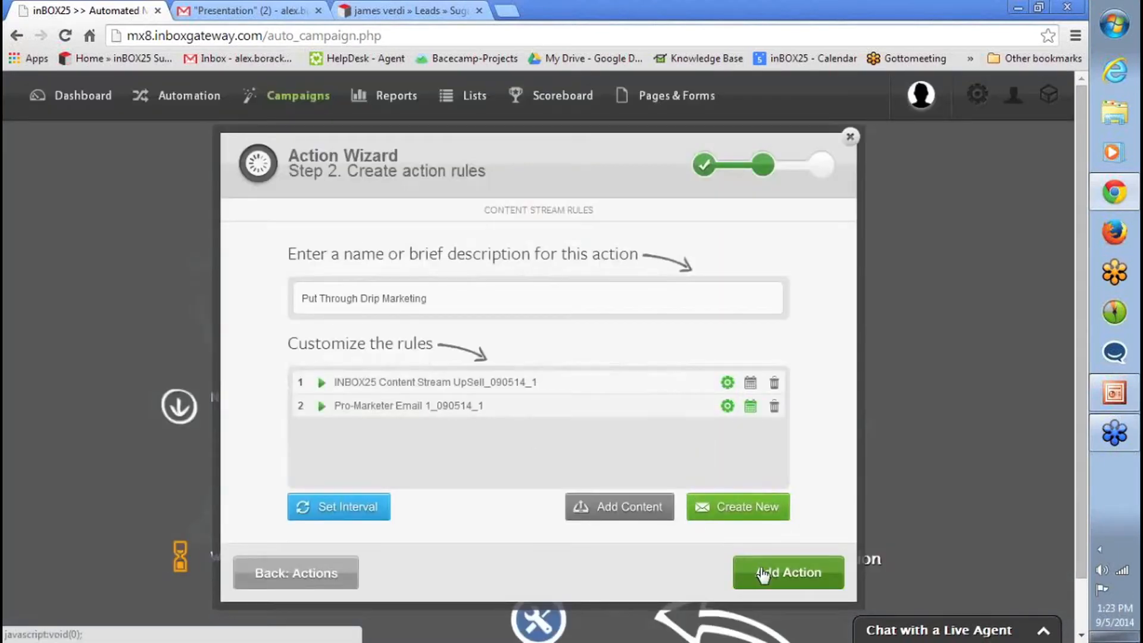
Save the Content Stream action, end the campaign, and return to the Automated Campaigns manager.
click(763, 573)
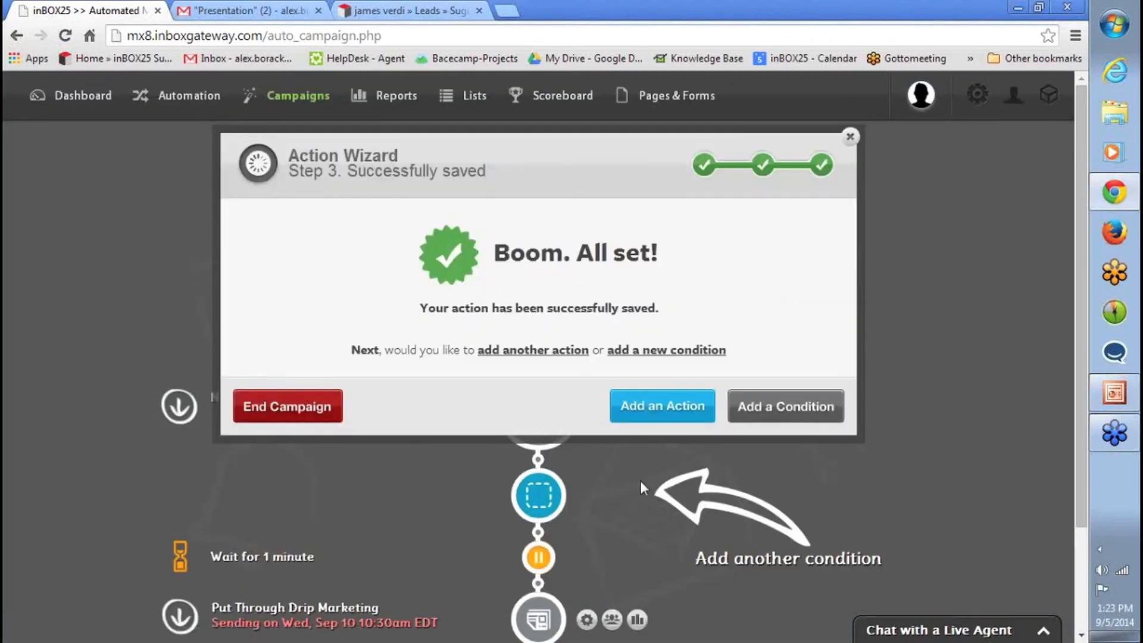
click(307, 409)
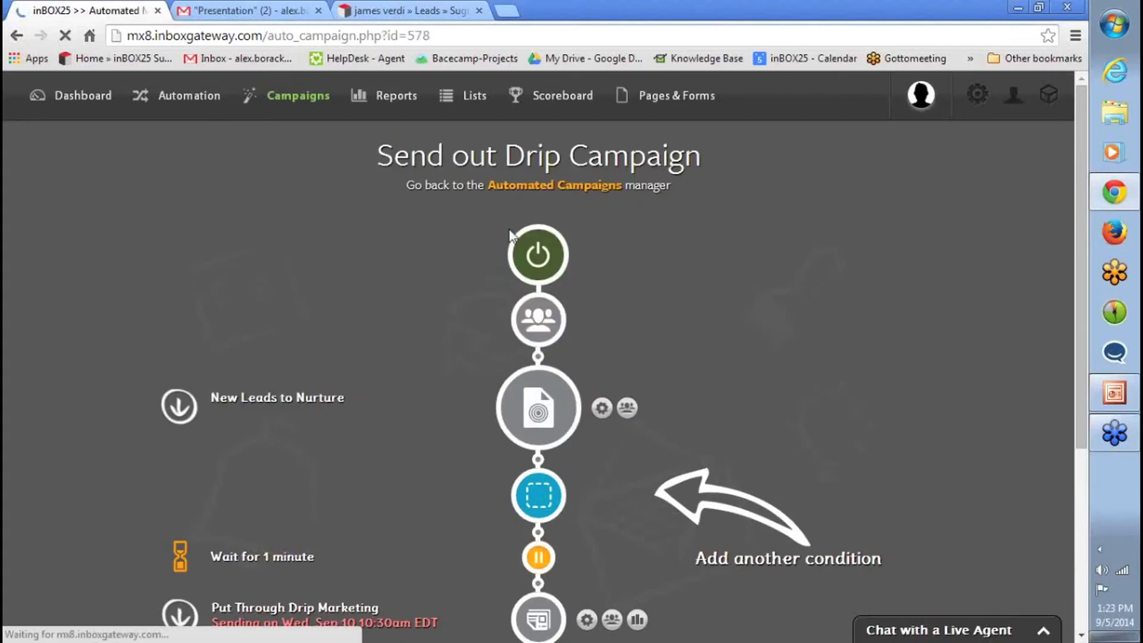
click(534, 212)
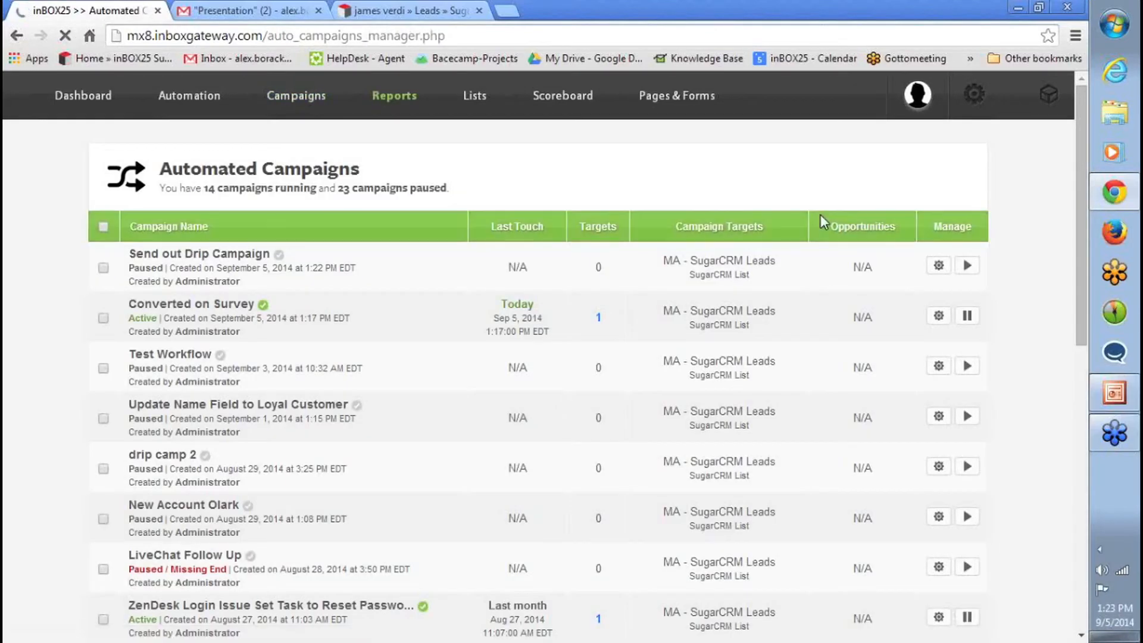
Review the Converted on Survey campaign's targets and the actions applied to its contact, and return to the dashboard.
click(599, 320)
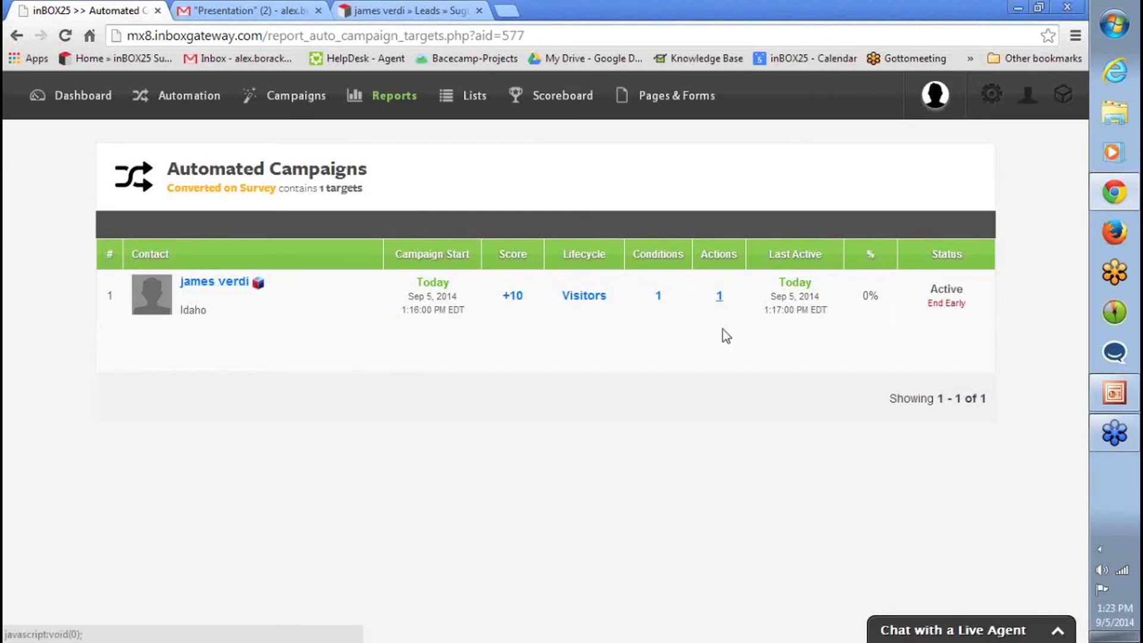
click(719, 297)
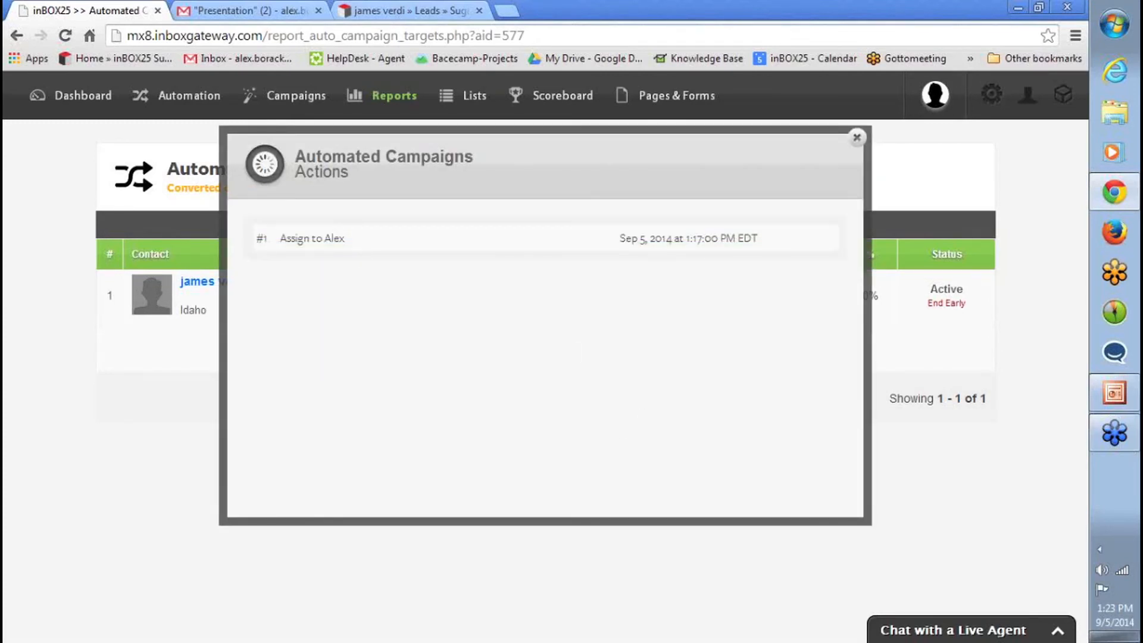
click(857, 138)
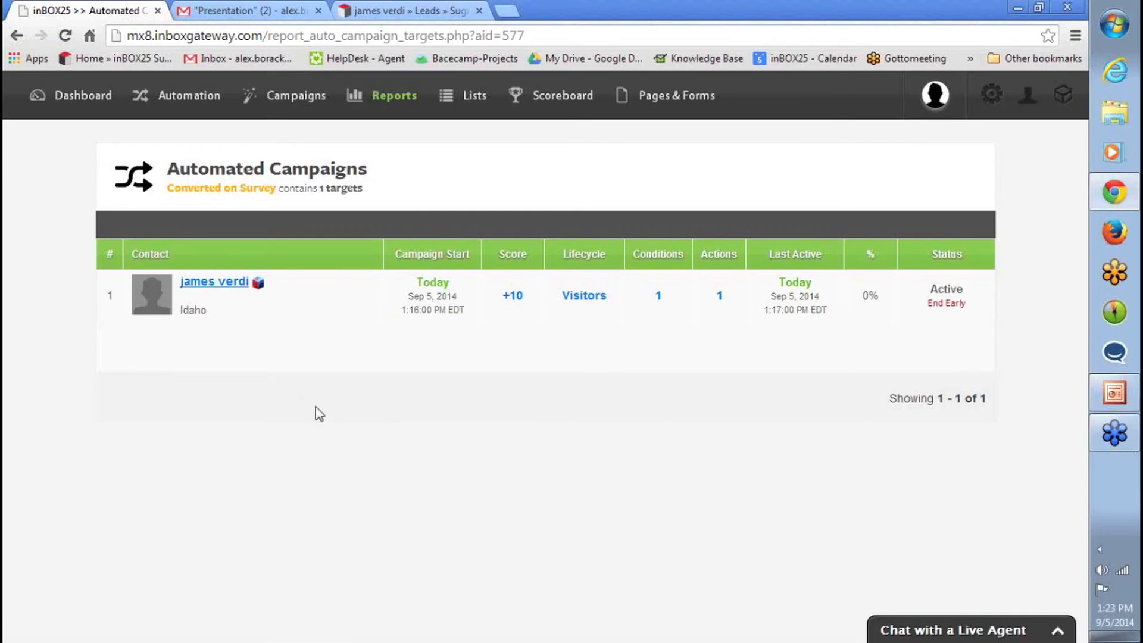
click(45, 106)
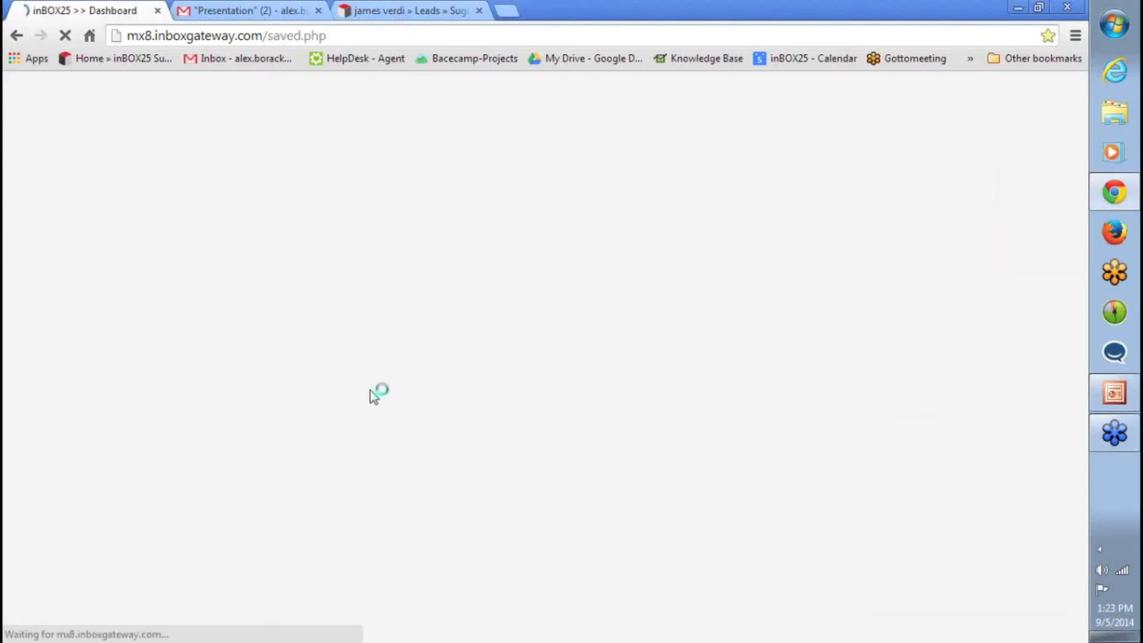